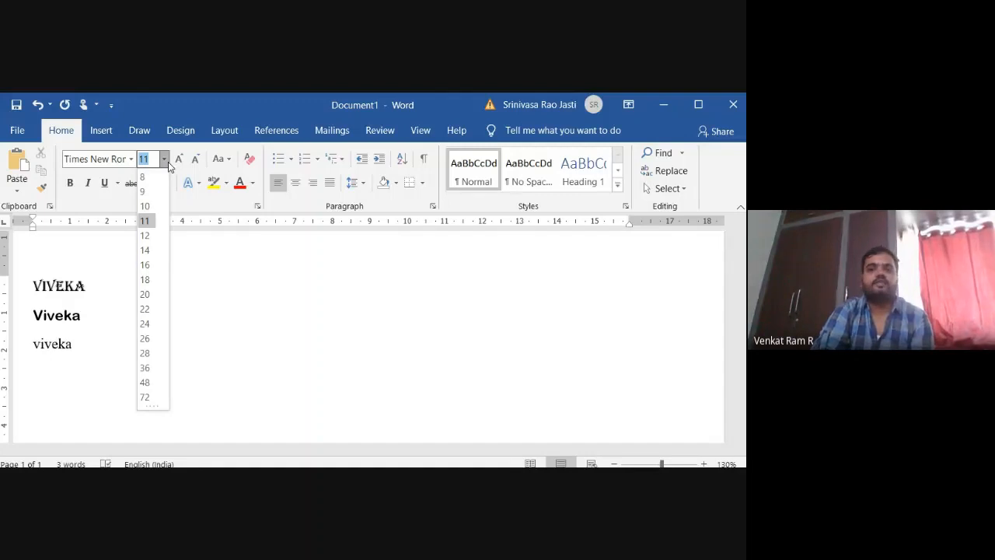
Set the font size of the third line, "viveka", to 72 points.
click(82, 346)
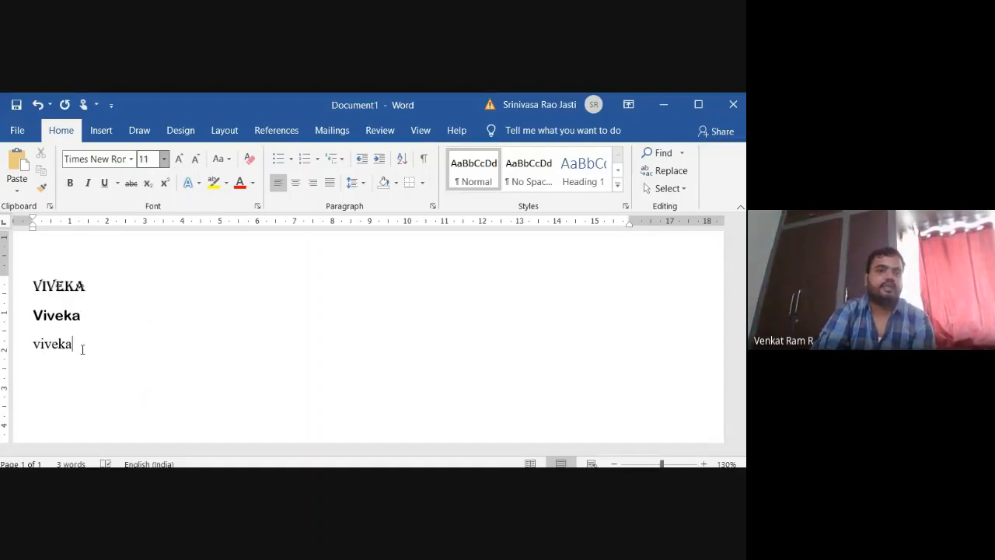
drag(79, 344, 22, 339)
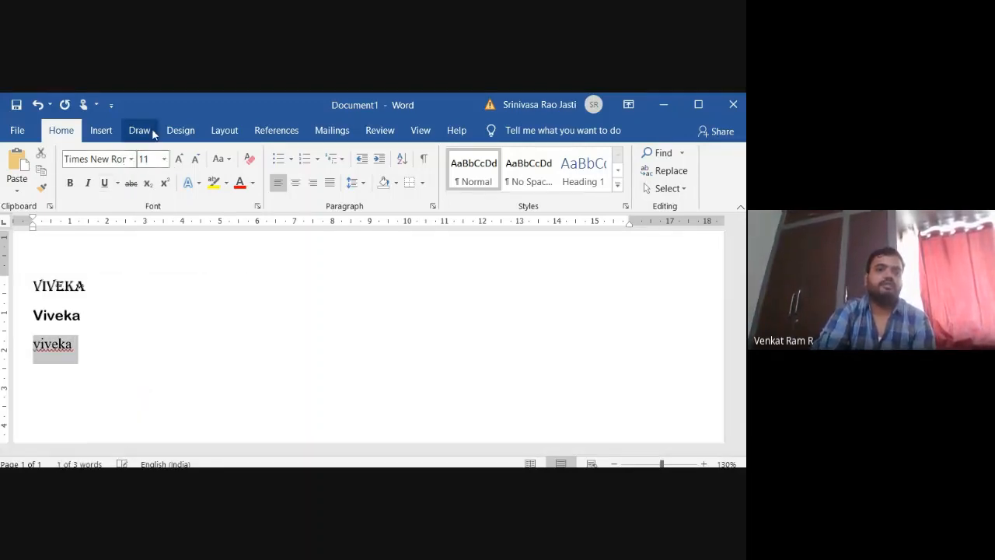
click(165, 160)
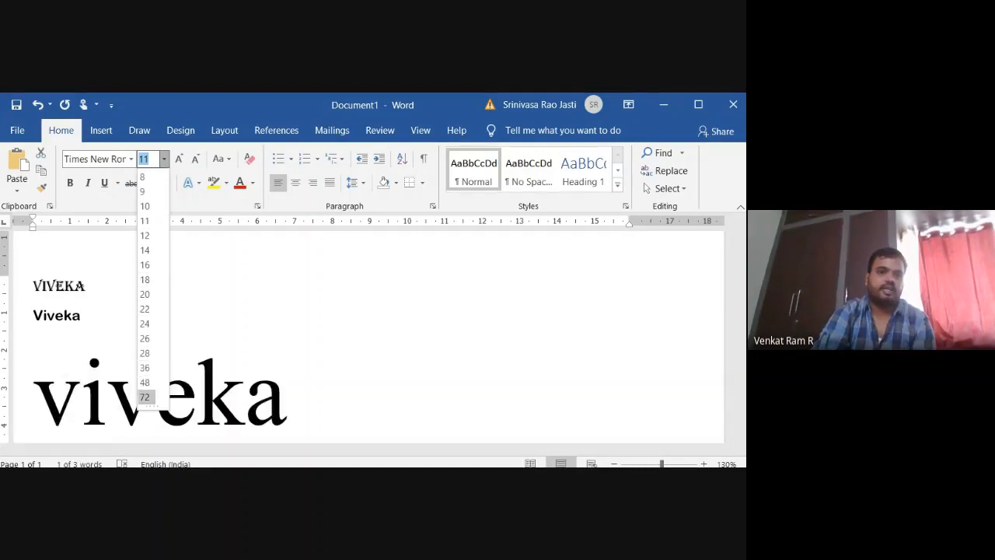
click(148, 397)
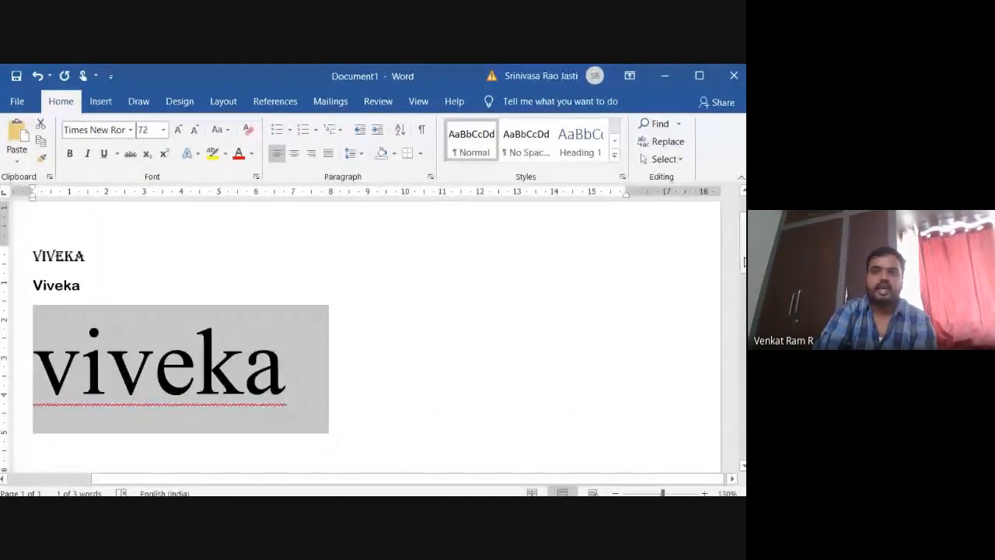
drag(743, 249, 743, 270)
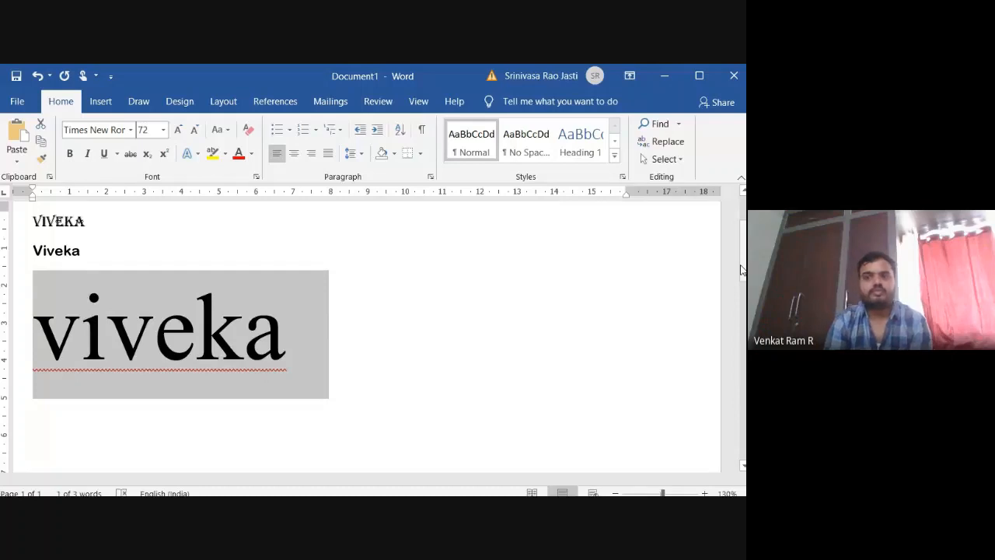
Set the selected third-line word to a custom font size of 96 points.
click(146, 134)
text(96)
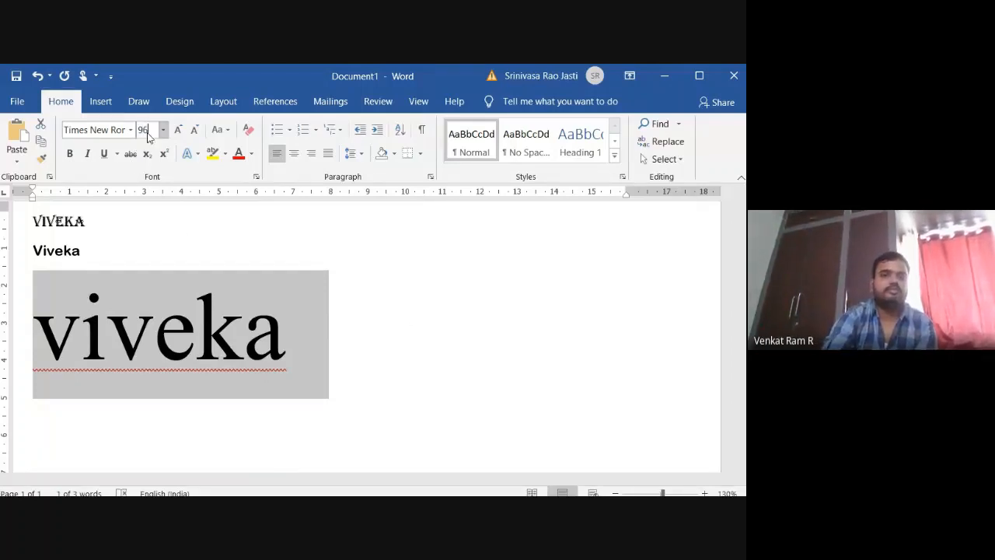
key(Return)
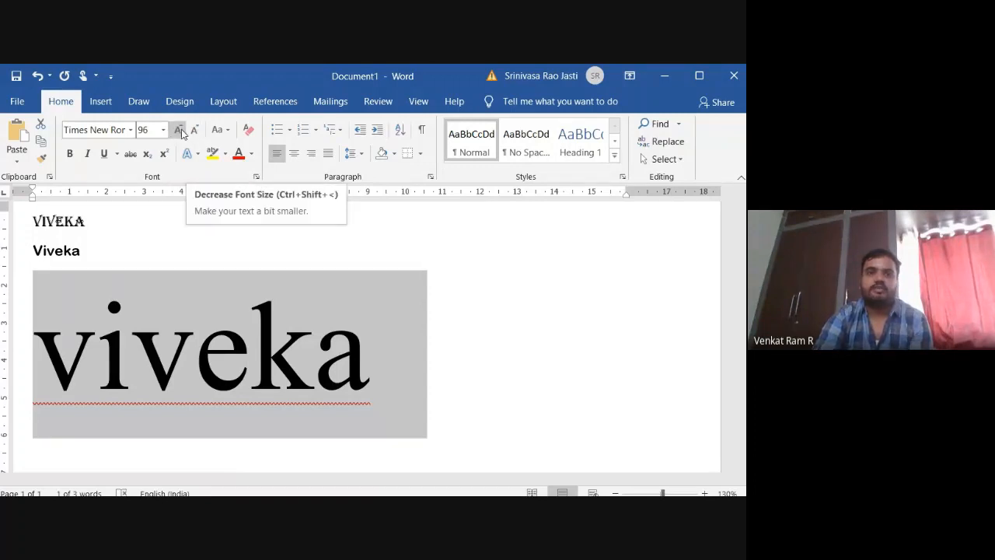
Increase the font size of the third-line word incrementally to 130 points.
key(alt+Tab)
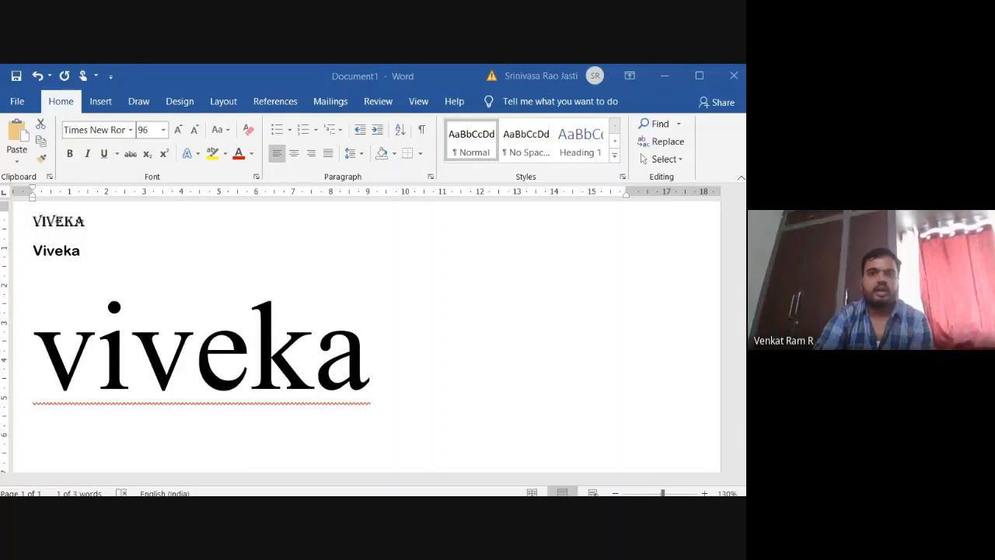
click(377, 347)
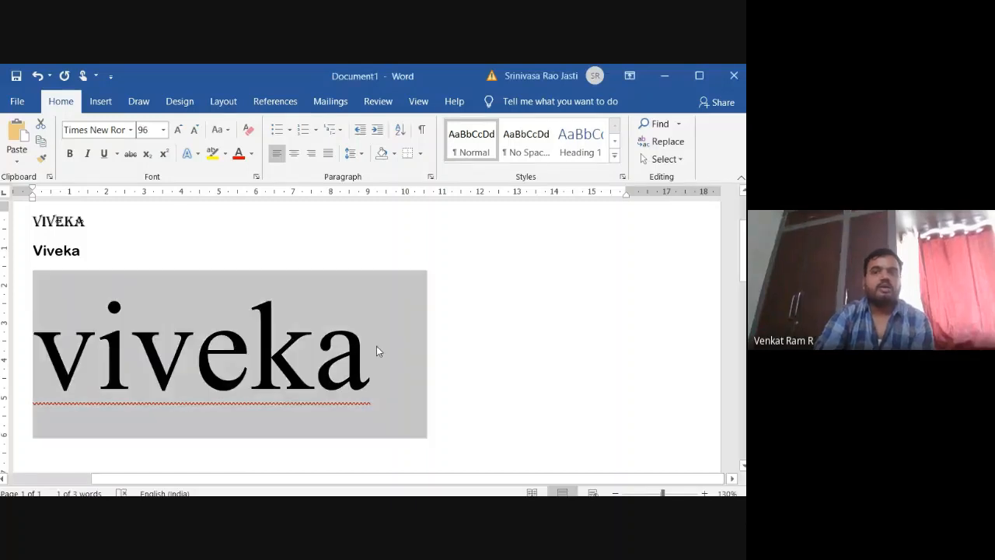
click(178, 130)
click(178, 129)
click(178, 129)
click(178, 130)
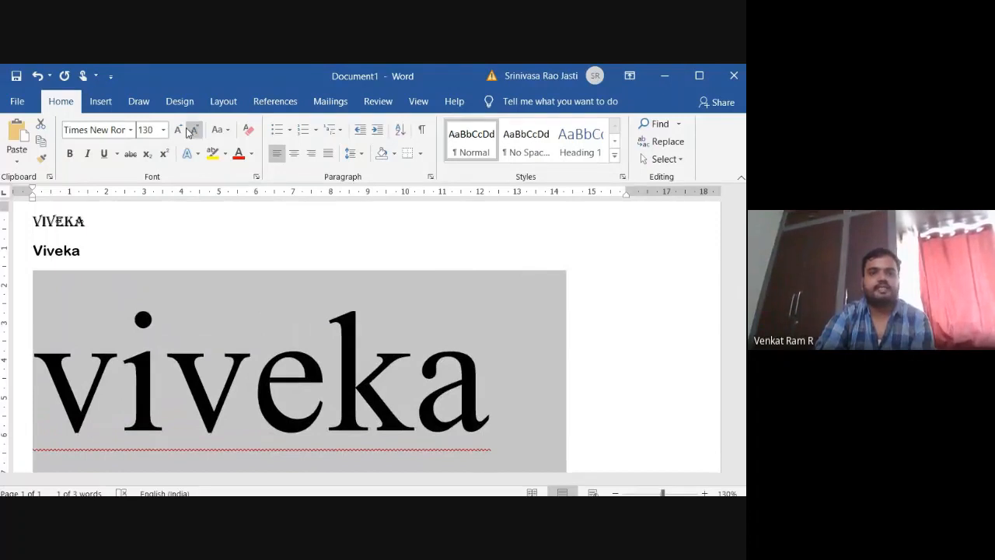
Decrease the third-line word's font size incrementally to 36 points and increase it to 90 points.
click(195, 130)
click(194, 130)
click(195, 130)
click(194, 129)
click(194, 130)
click(194, 130)
click(194, 130)
click(195, 130)
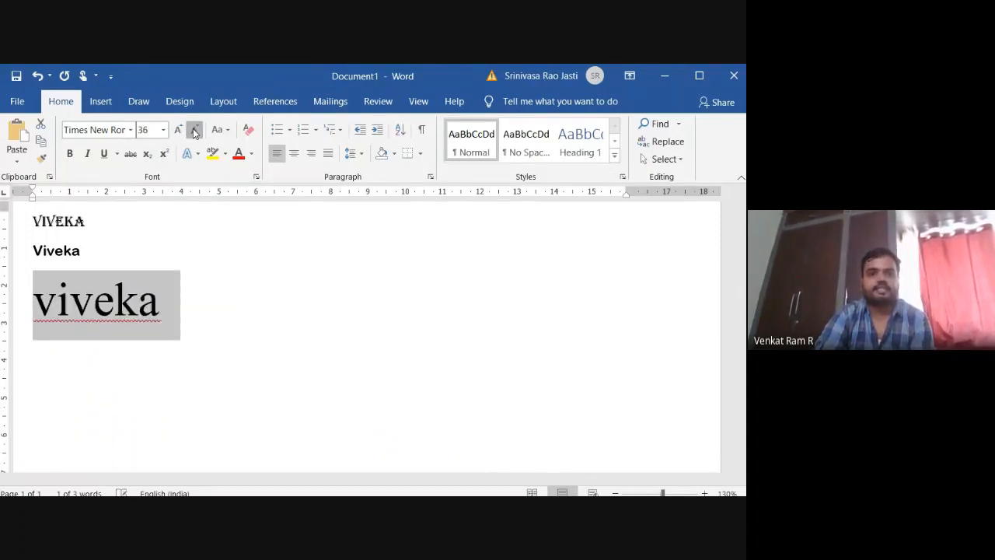
click(179, 131)
click(179, 131)
click(179, 130)
click(179, 131)
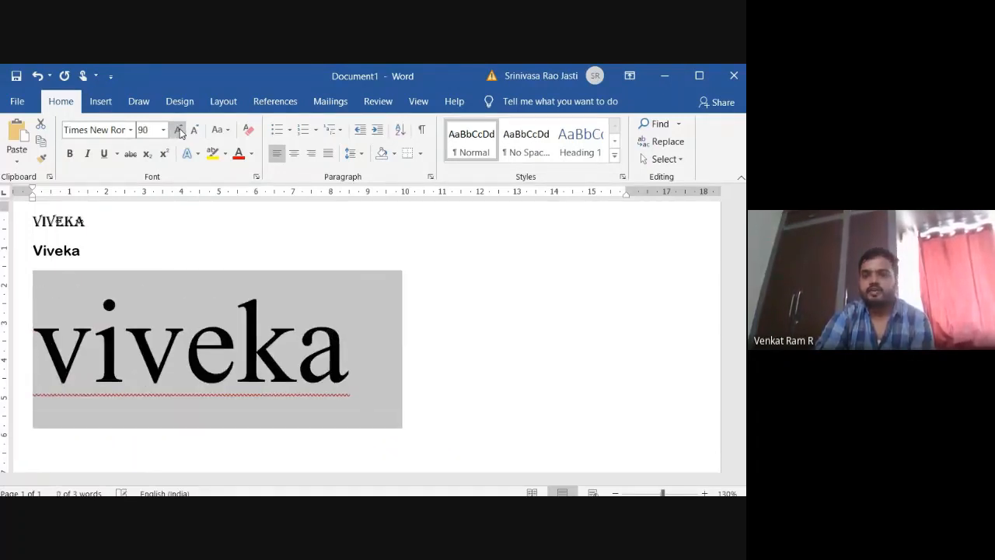
Shrink the third-line word incrementally to 26 points and enlarge it again to 90 points.
click(194, 130)
click(194, 130)
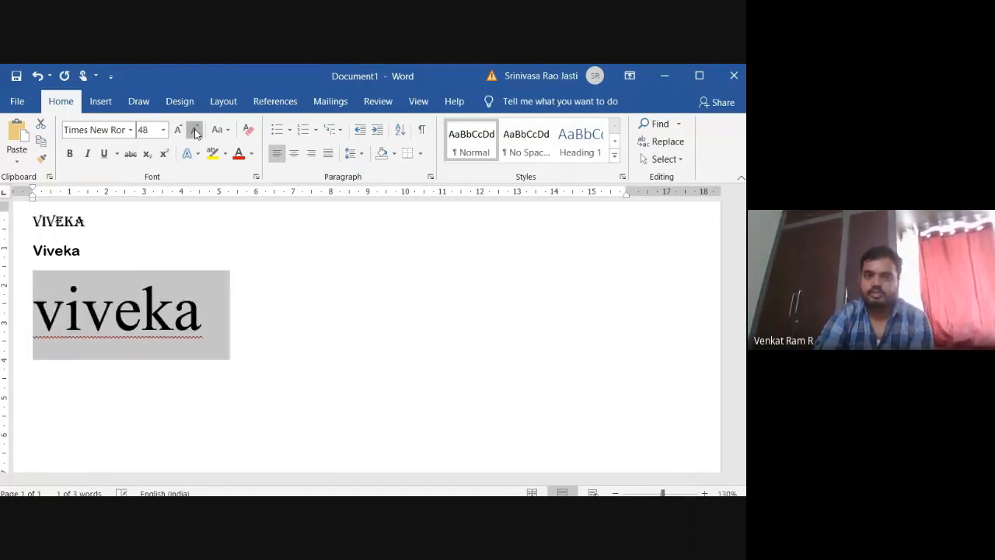
click(195, 130)
click(195, 130)
click(195, 130)
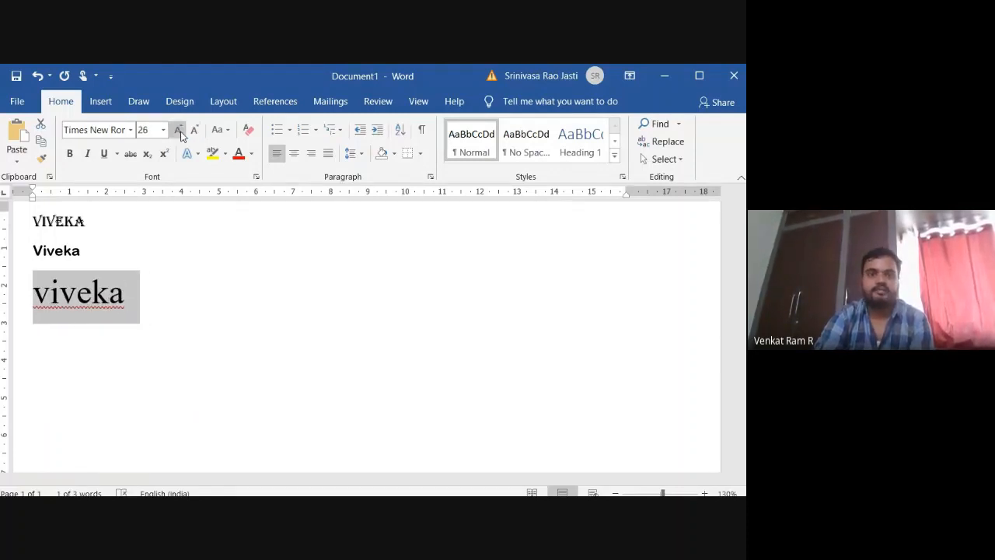
click(178, 131)
click(179, 131)
click(179, 131)
click(179, 131)
click(178, 131)
click(179, 131)
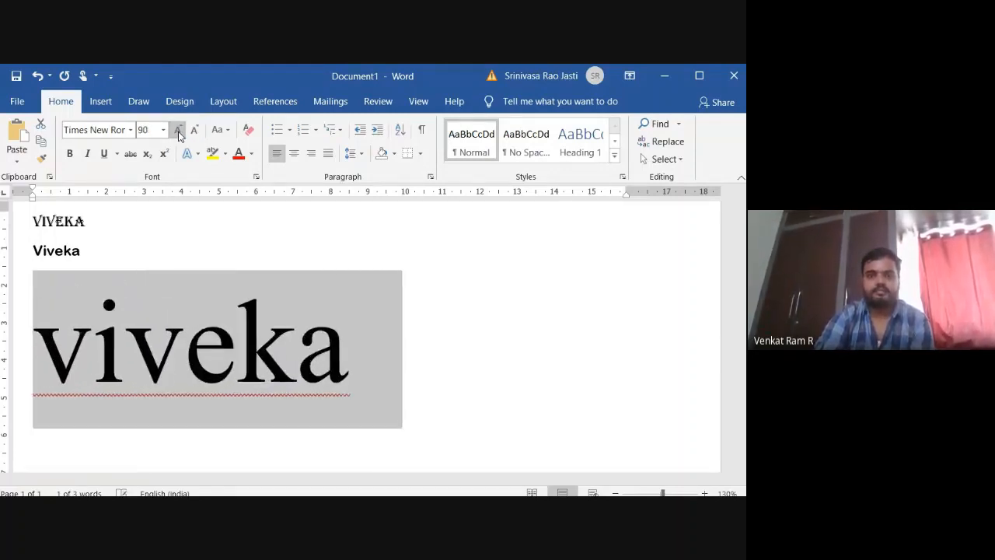
Shrink the third-line word incrementally to 28 points and grow it back to 90 points.
click(195, 130)
click(195, 129)
click(194, 129)
click(194, 130)
click(195, 130)
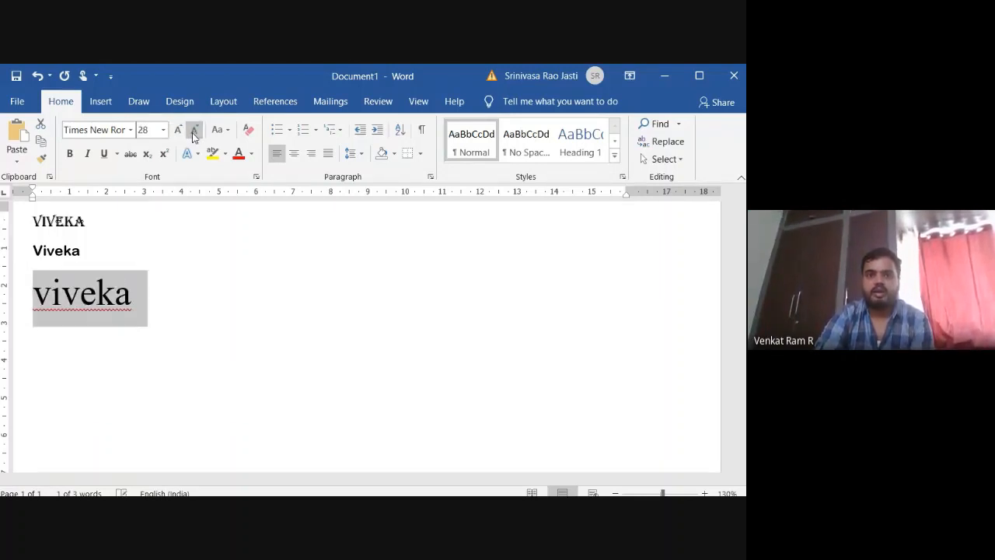
click(179, 131)
click(179, 131)
click(179, 130)
Grow the third-line word to 120 points and reduce it incrementally to 80 points.
click(179, 131)
click(179, 131)
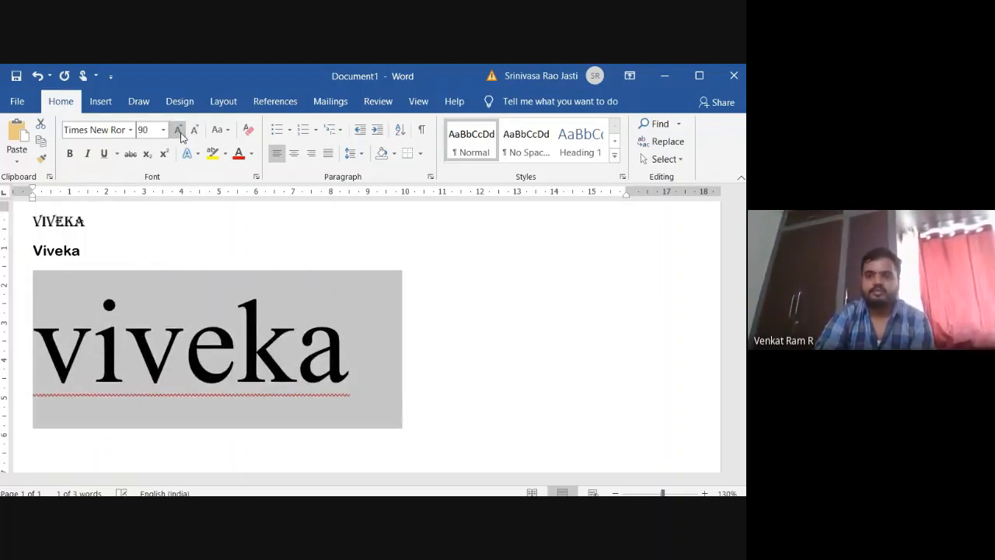
click(179, 131)
click(179, 130)
click(179, 130)
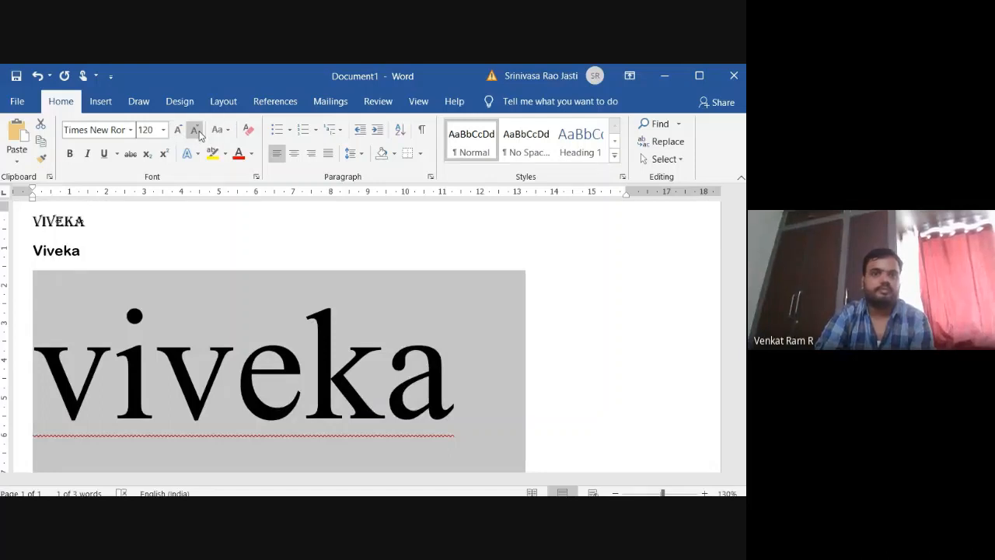
click(194, 130)
click(195, 130)
click(194, 129)
click(195, 129)
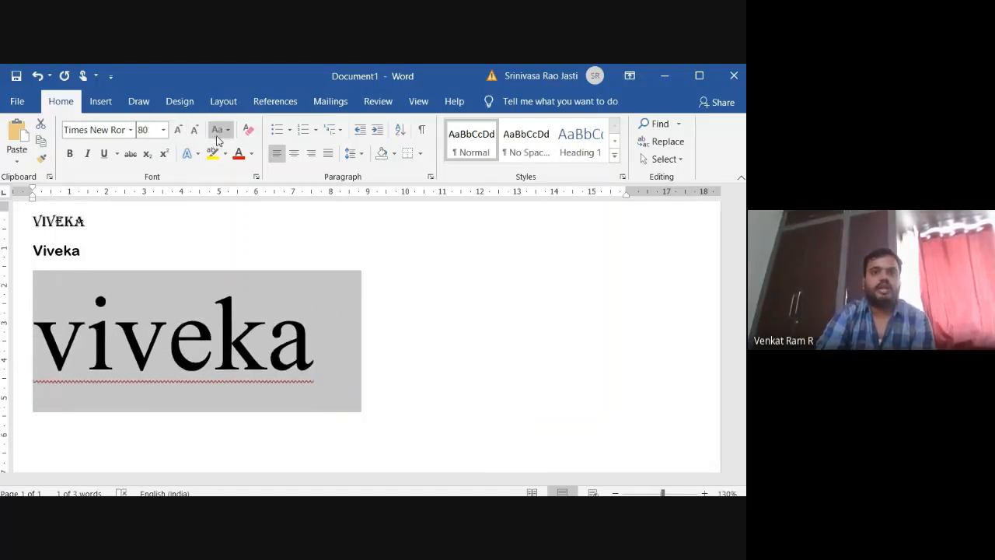
Change the selected third-line word to sentence case.
click(228, 133)
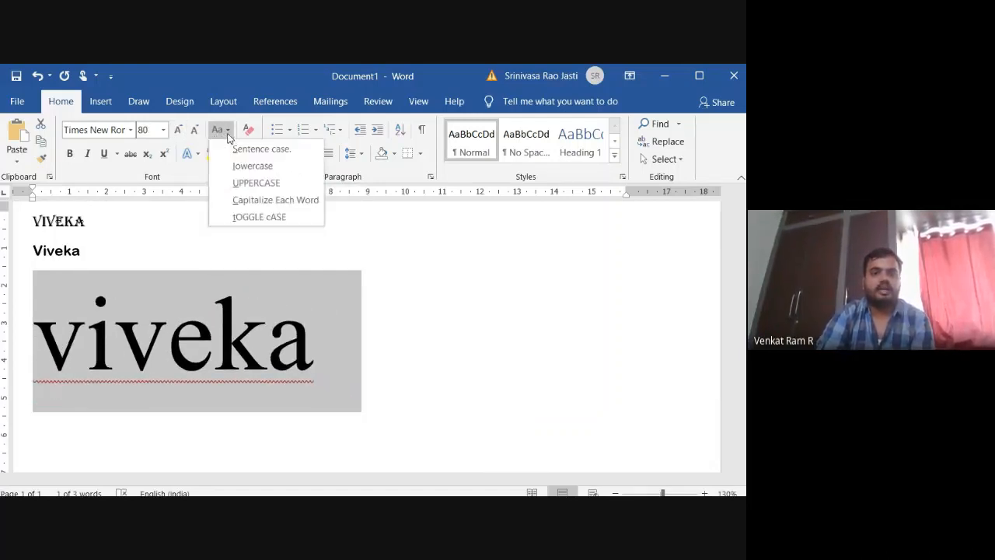
click(228, 136)
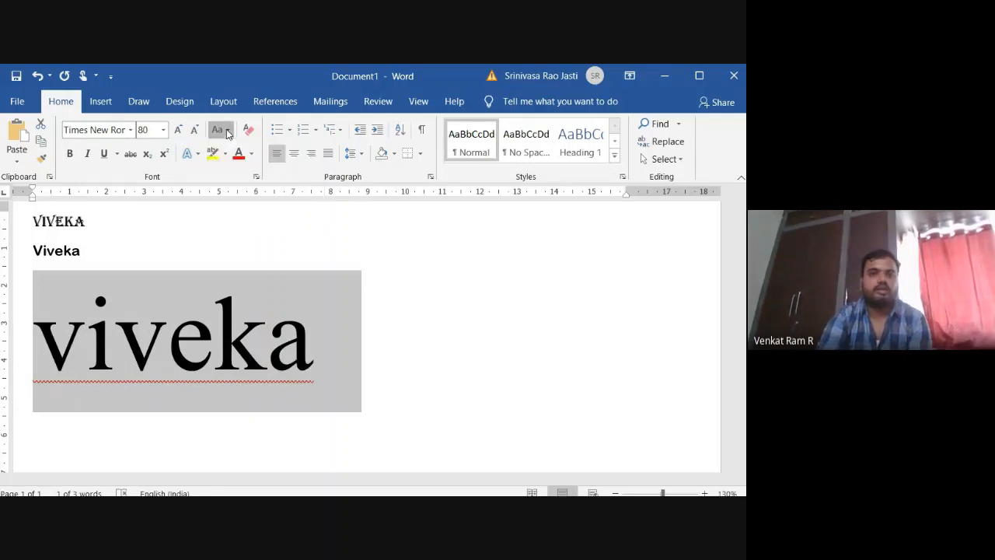
click(227, 133)
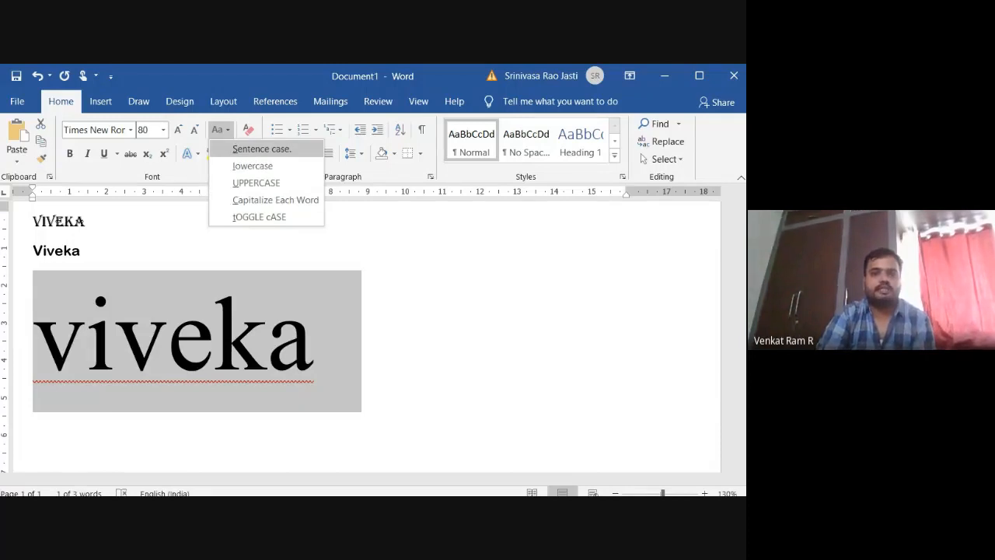
click(261, 149)
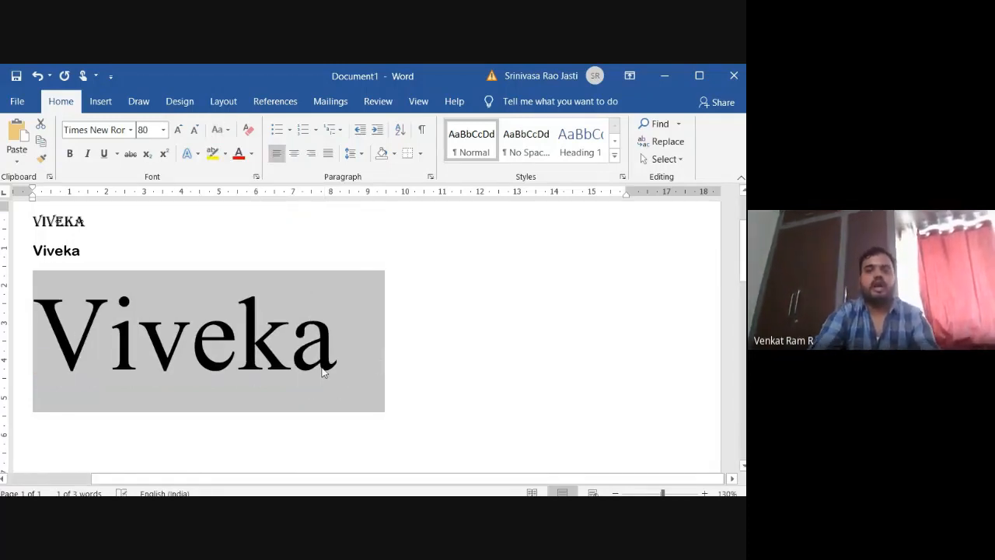
Replace the third-line word with "VIVEKA" in capitals and convert it to sentence case.
key(BackSpace)
text(V)
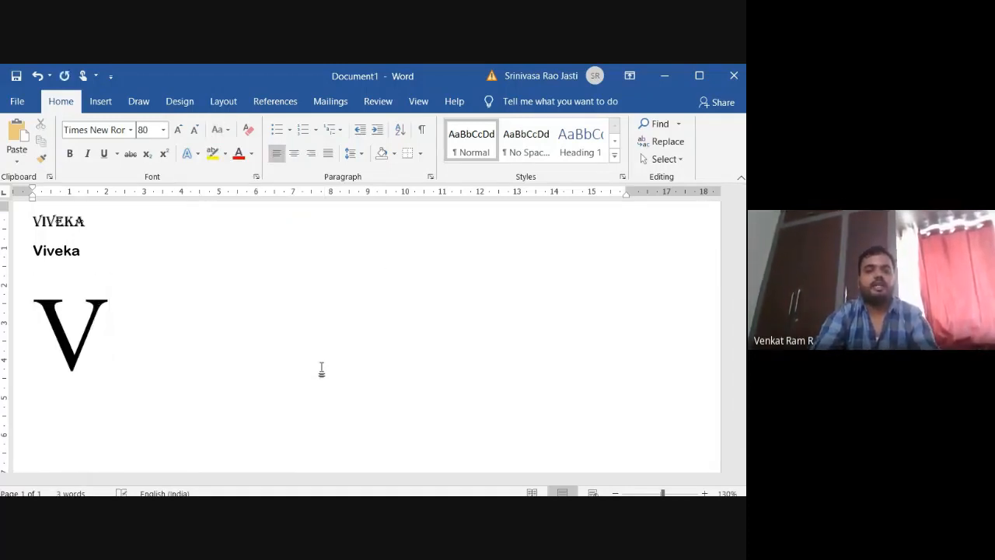
text(IVEKA)
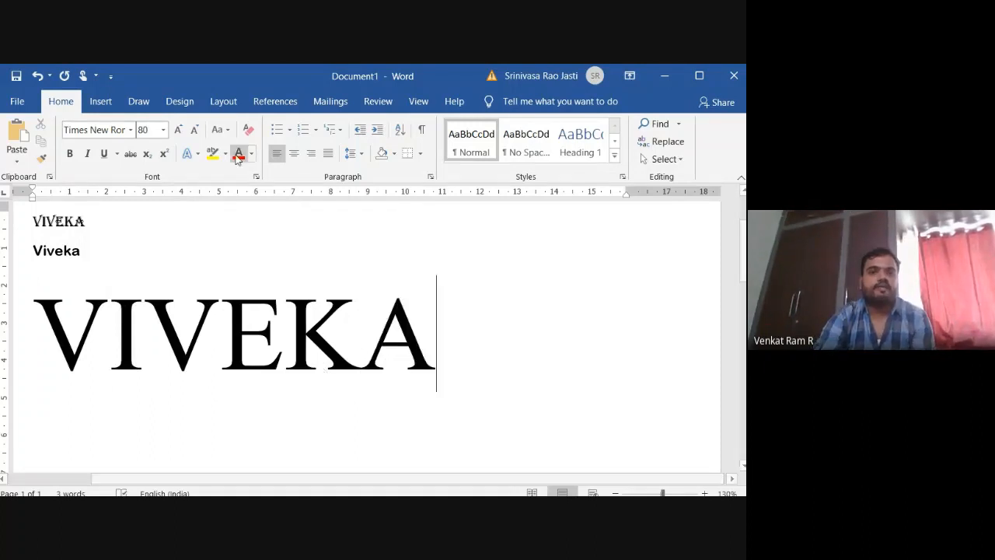
click(221, 129)
click(261, 148)
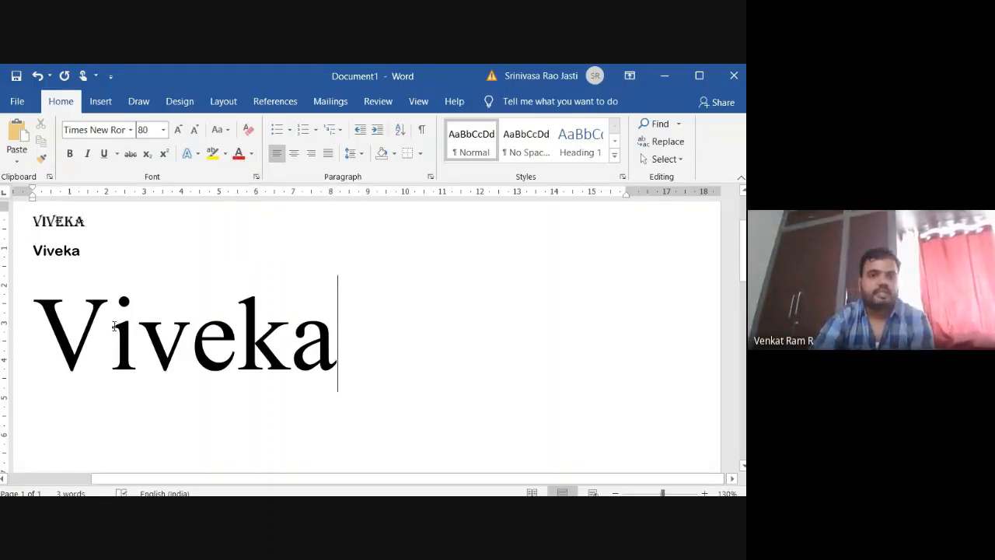
Delete the word "Viveka" from the third line, keeping the empty line for new text.
drag(114, 325, 59, 318)
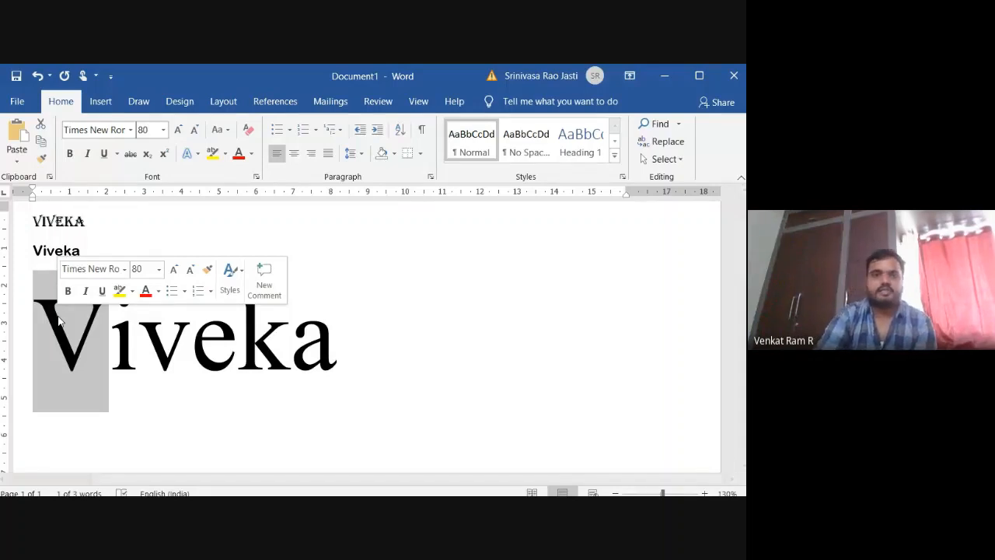
click(359, 346)
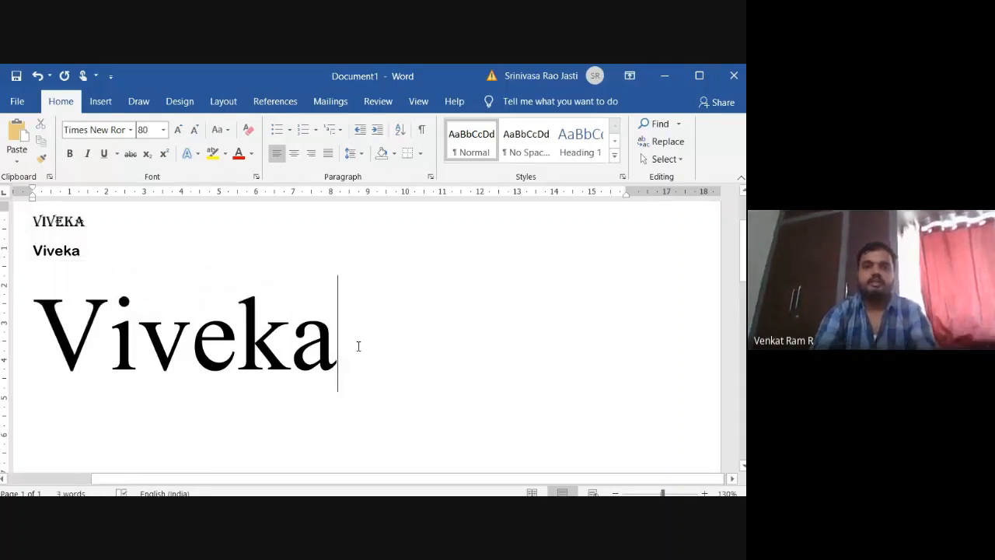
key(BackSpace)
key(BackSpace)
key(BackSpace)
key(BackSpace)
key(BackSpace)
key(BackSpace)
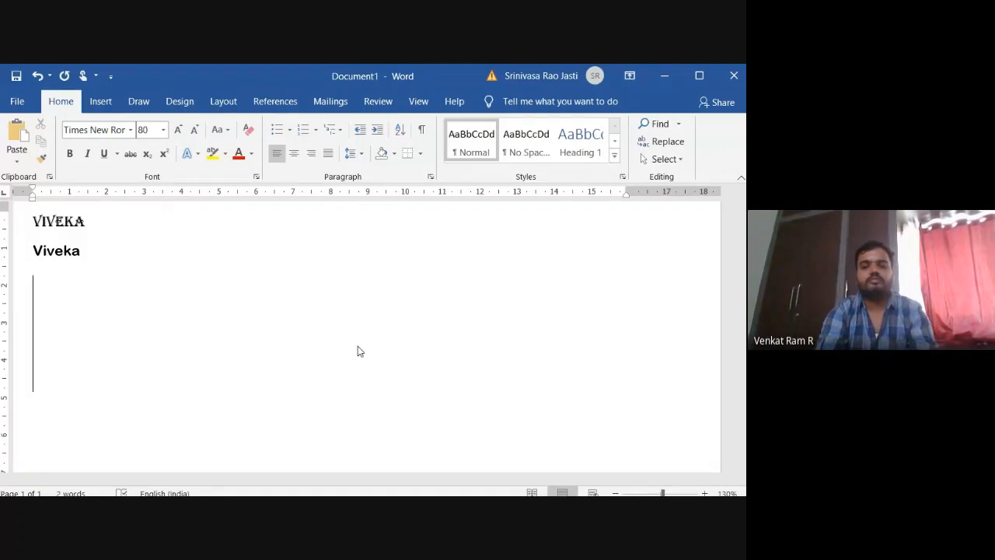
Write "Welcome to meeting" on the empty third line.
text(welcome t)
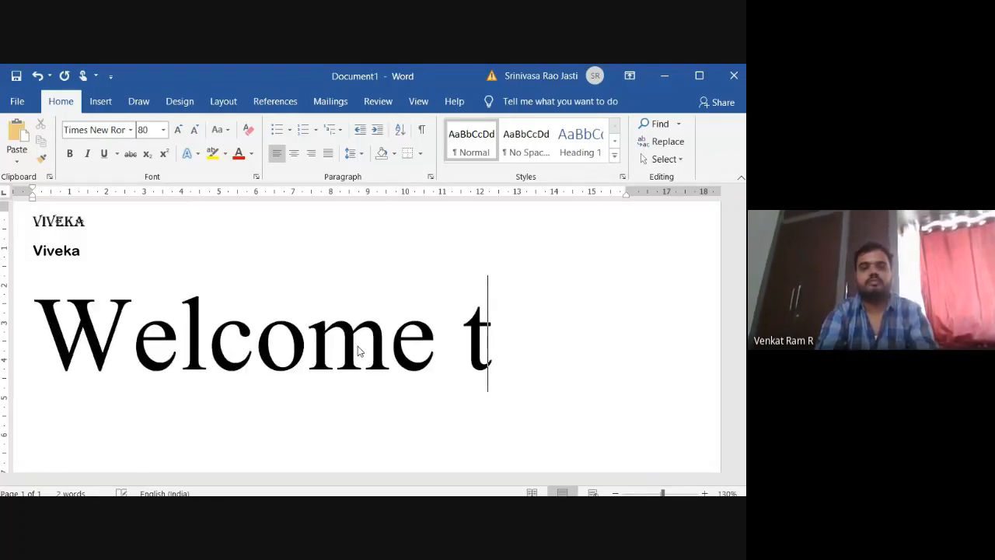
key(BackSpace)
text(o m)
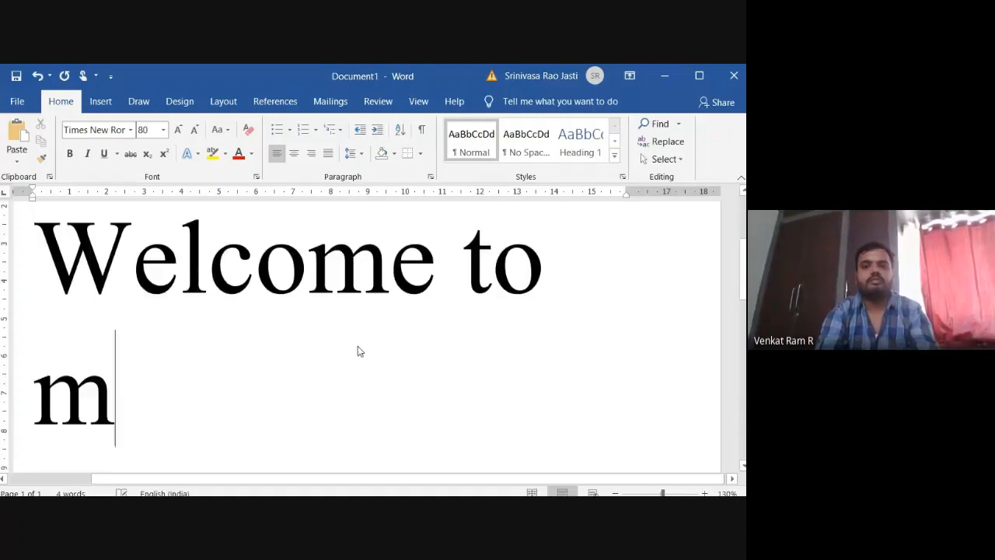
text(eeting)
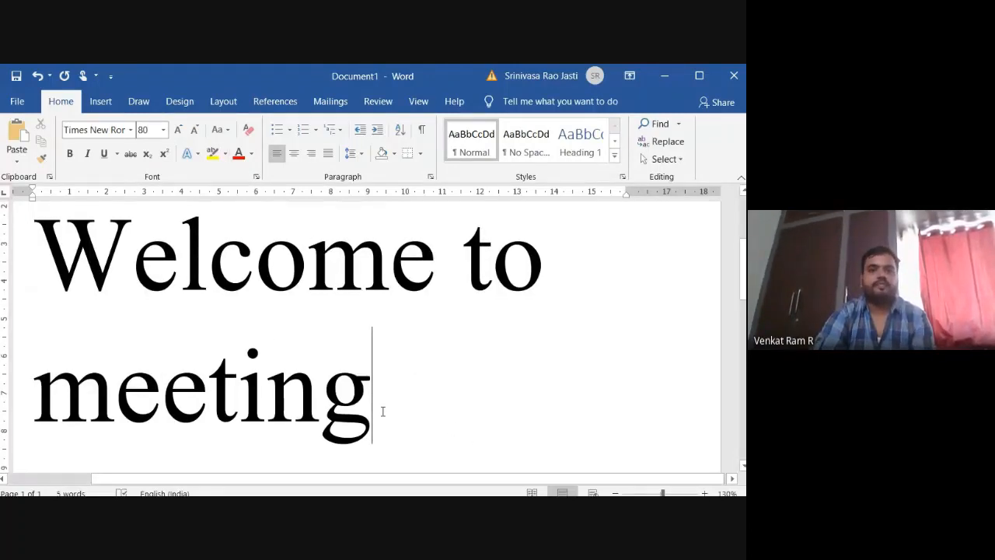
Reduce the font size of "Welcome to meeting" incrementally to 36 points.
drag(383, 412, 35, 234)
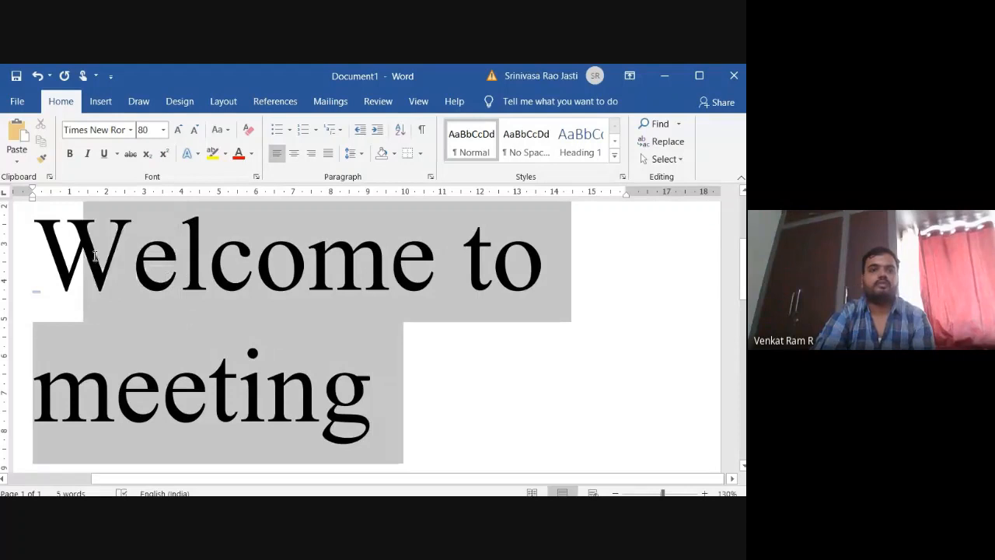
click(194, 129)
click(194, 129)
click(195, 129)
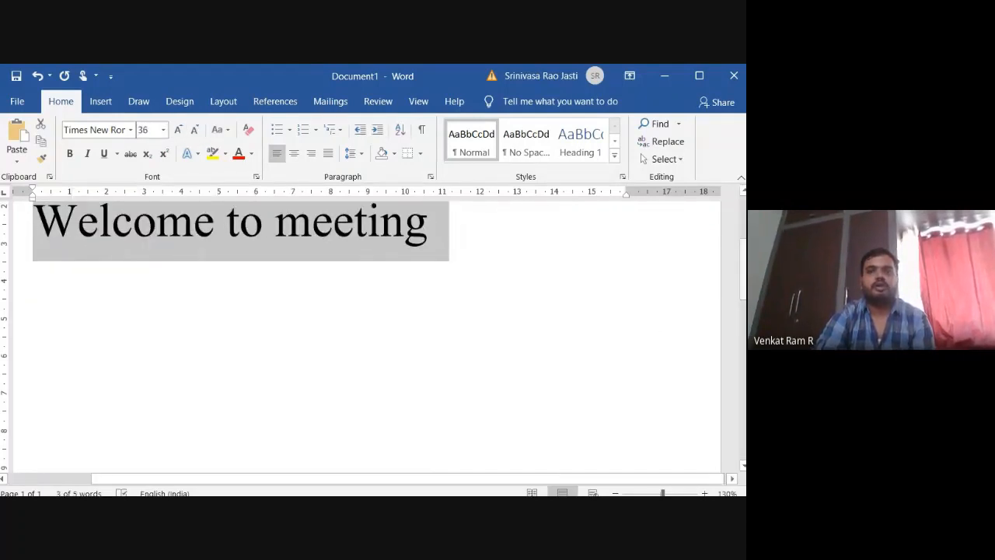
click(744, 193)
click(744, 193)
click(744, 193)
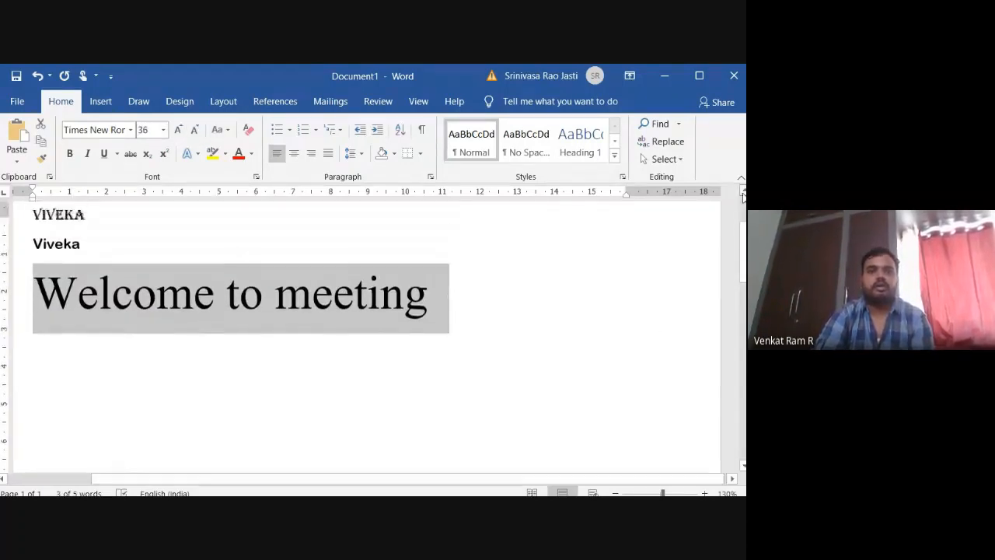
Convert the selected line "Welcome to meeting" to lowercase.
click(744, 192)
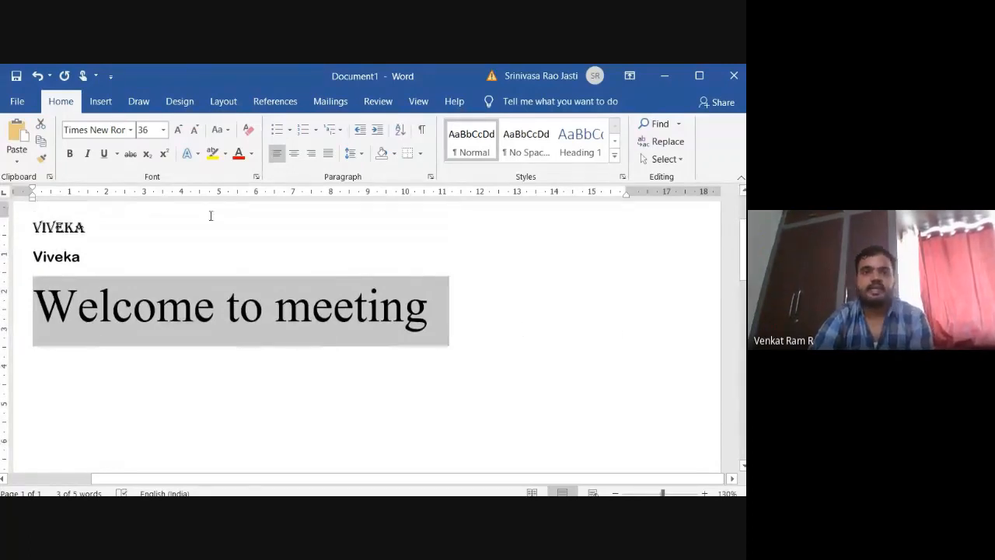
click(220, 129)
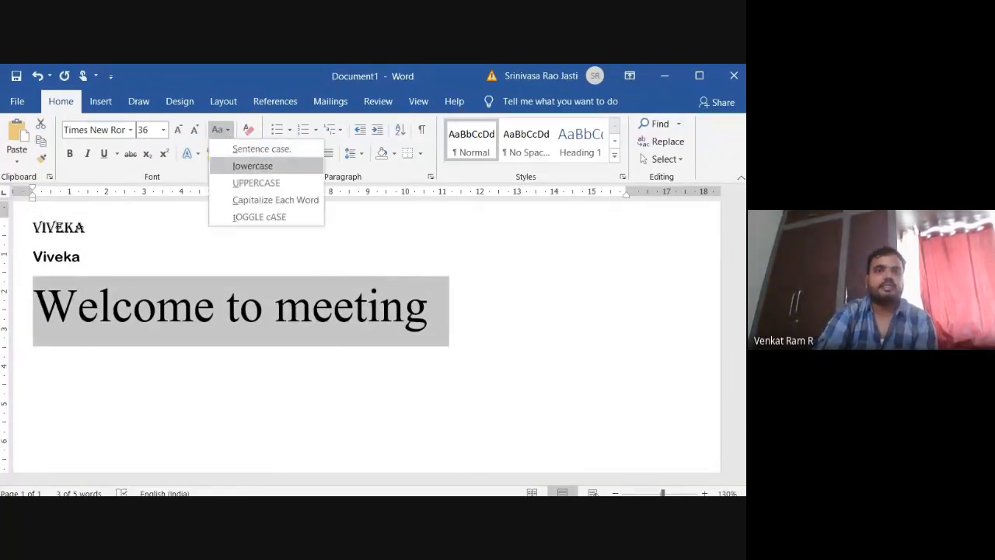
click(241, 167)
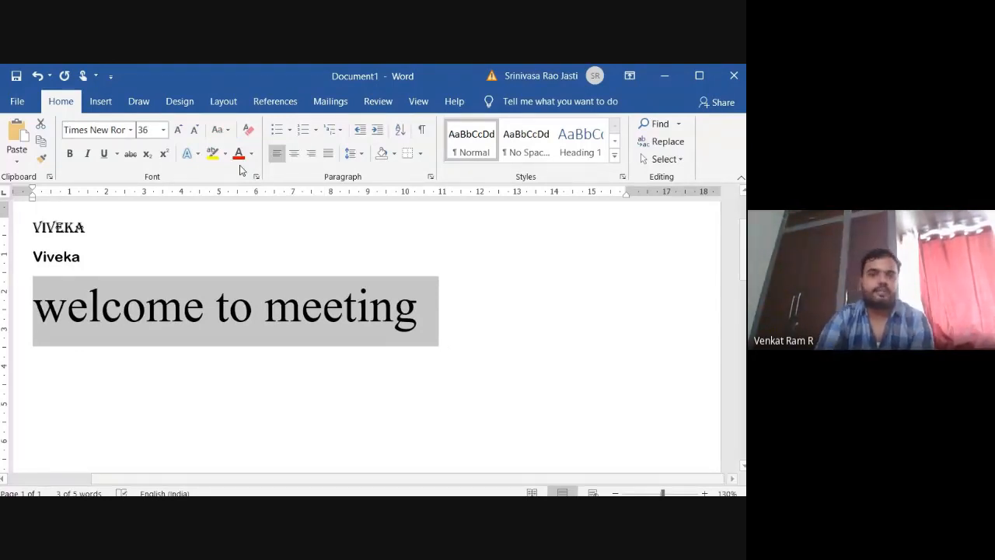
Convert the third line to uppercase and follow that with the Capitalize Each Word case option.
click(228, 132)
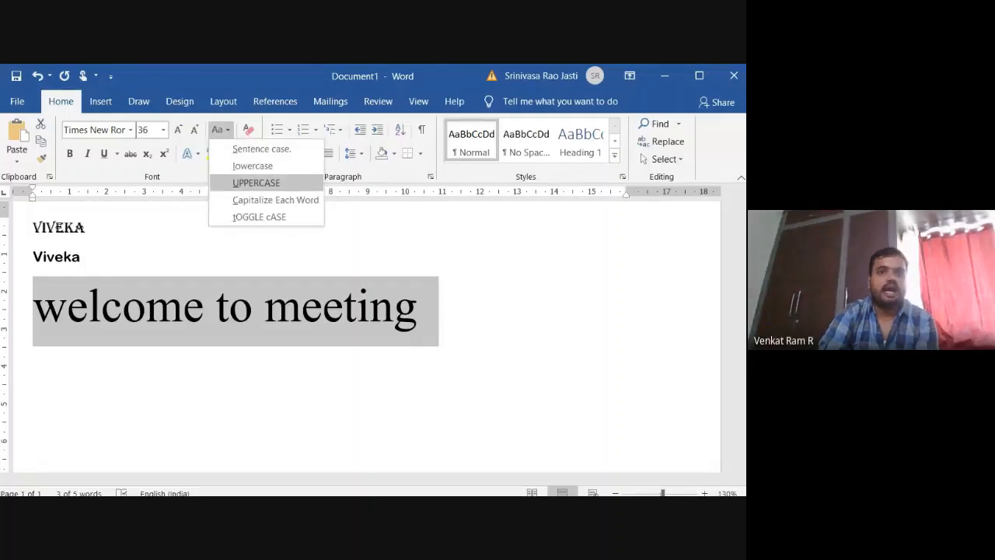
click(256, 183)
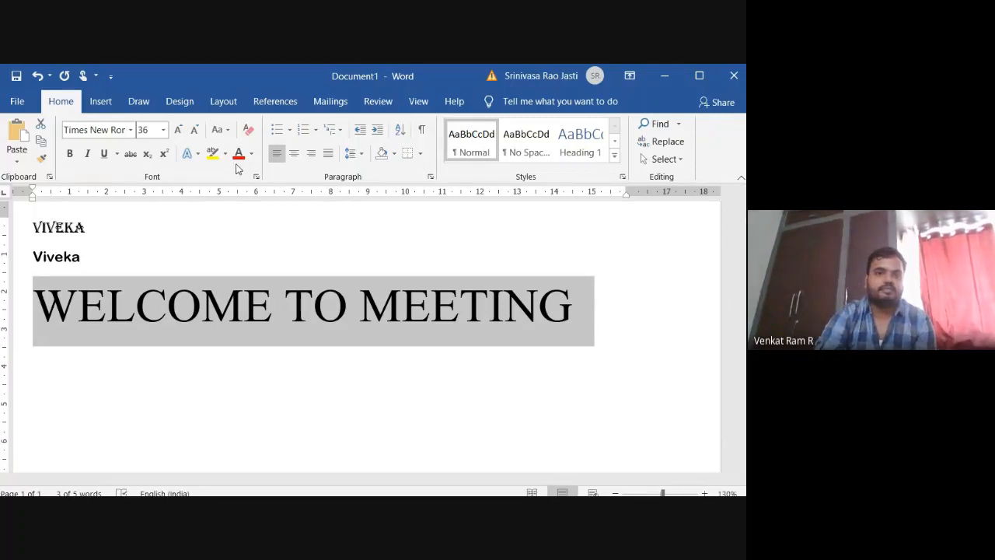
click(229, 136)
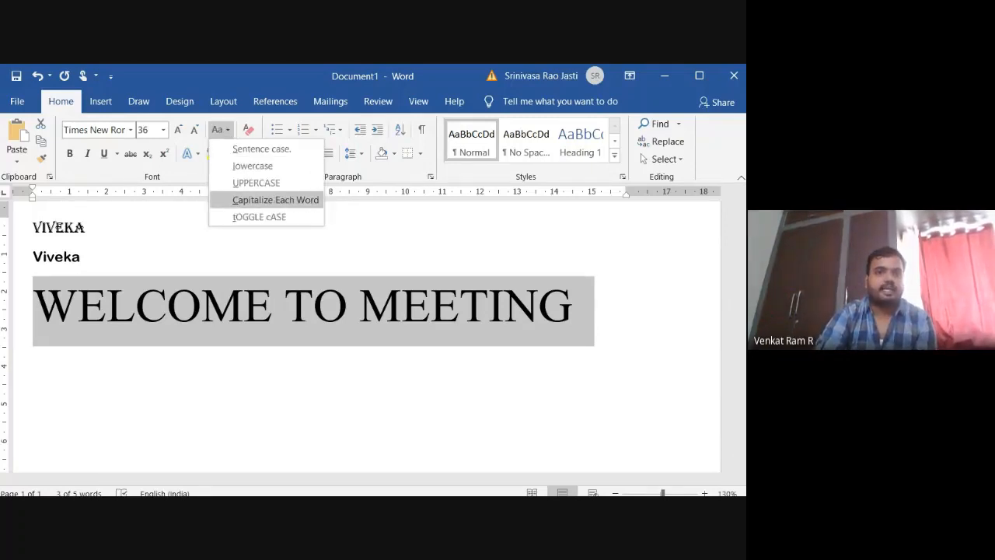
click(275, 200)
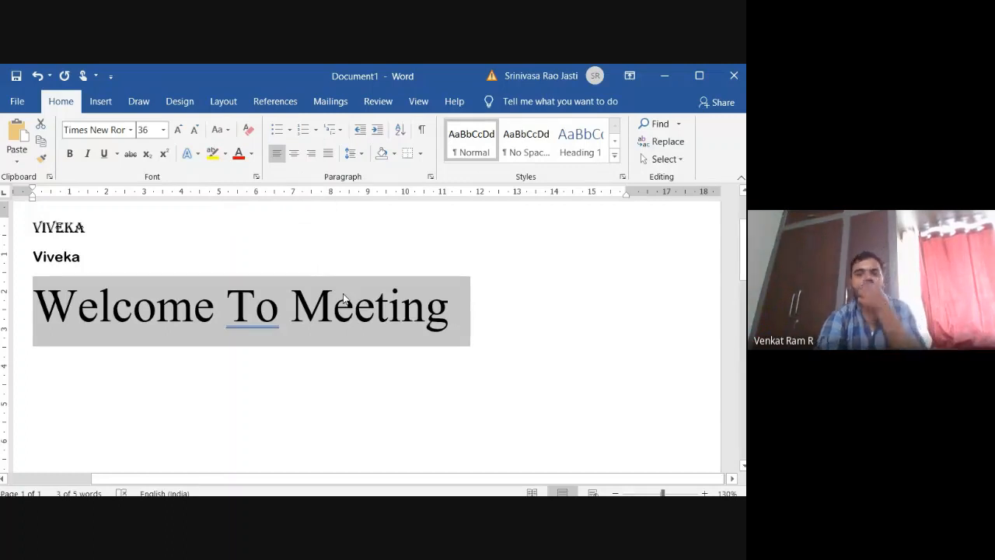
key(alt+Tab)
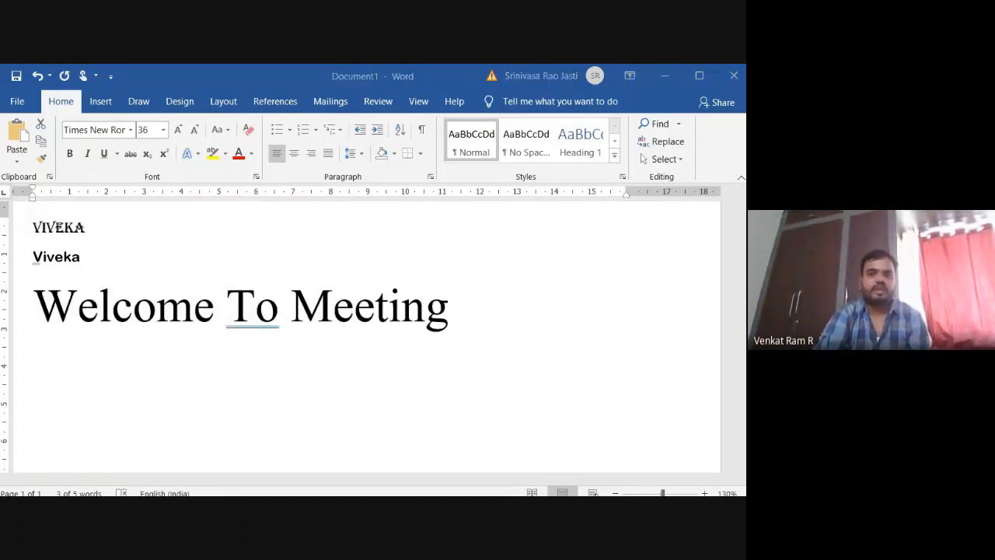
key(alt+Tab)
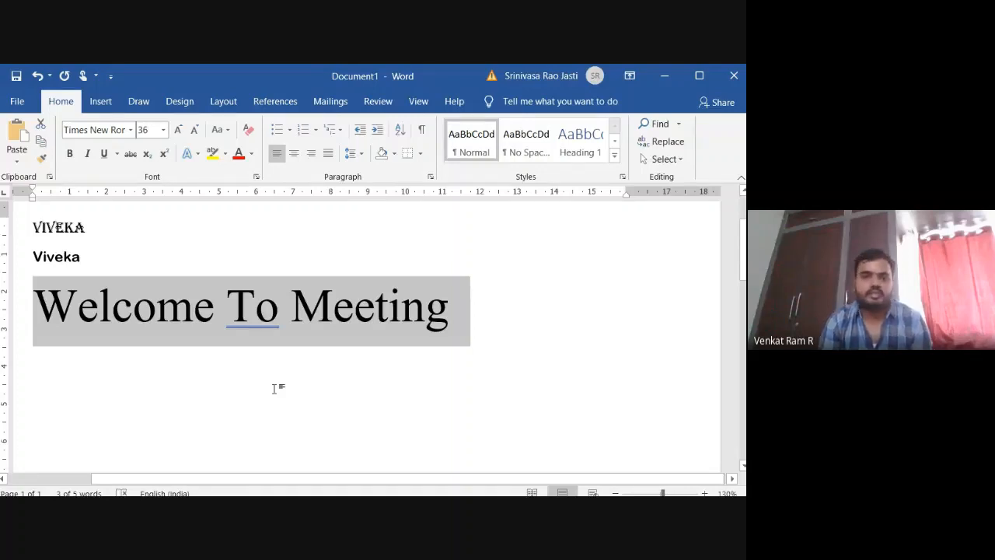
Append "hope every one are doing" to the end of the "Welcome To Meeting" line.
click(487, 315)
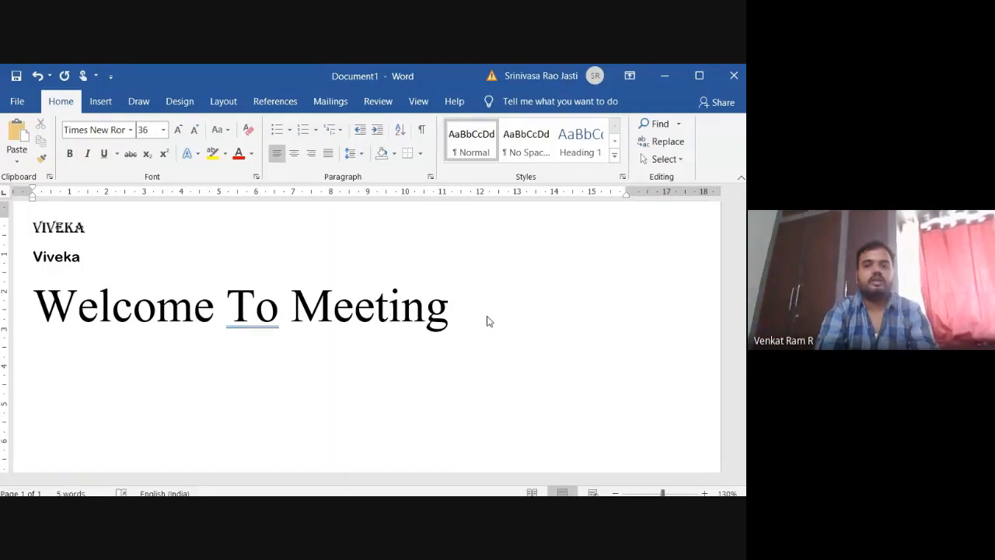
text(hope every )
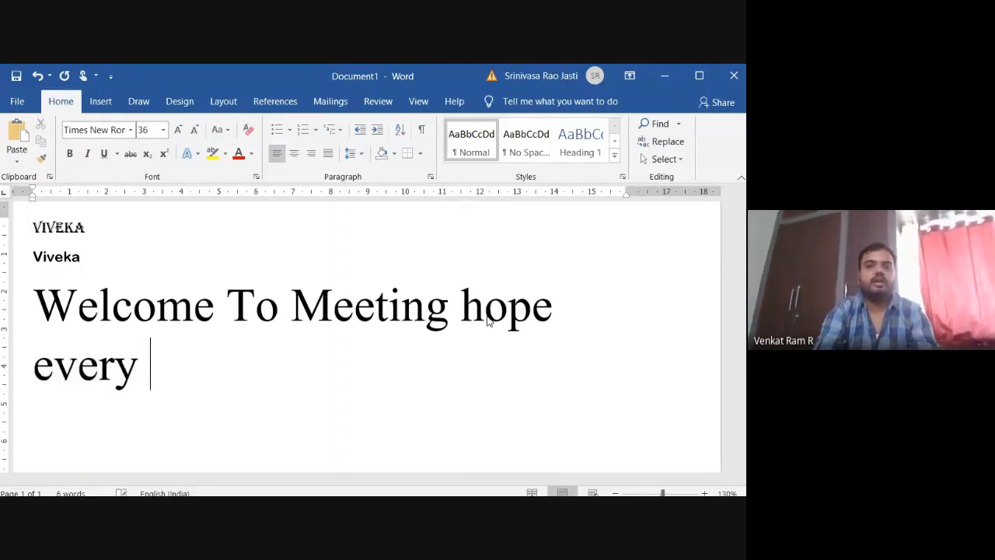
text(one are doing)
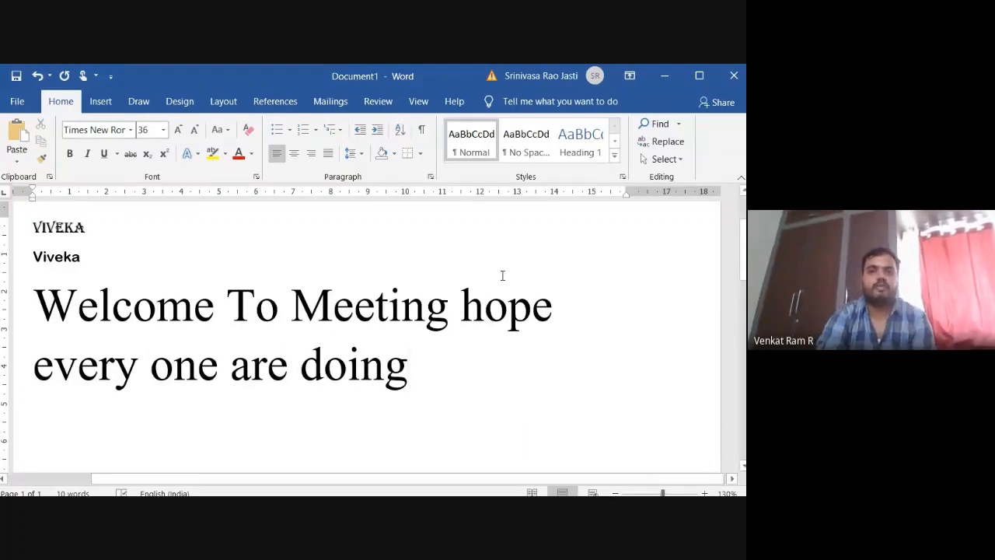
Apply the Capitalize Each Word case option to the whole extended welcome sentence.
click(463, 296)
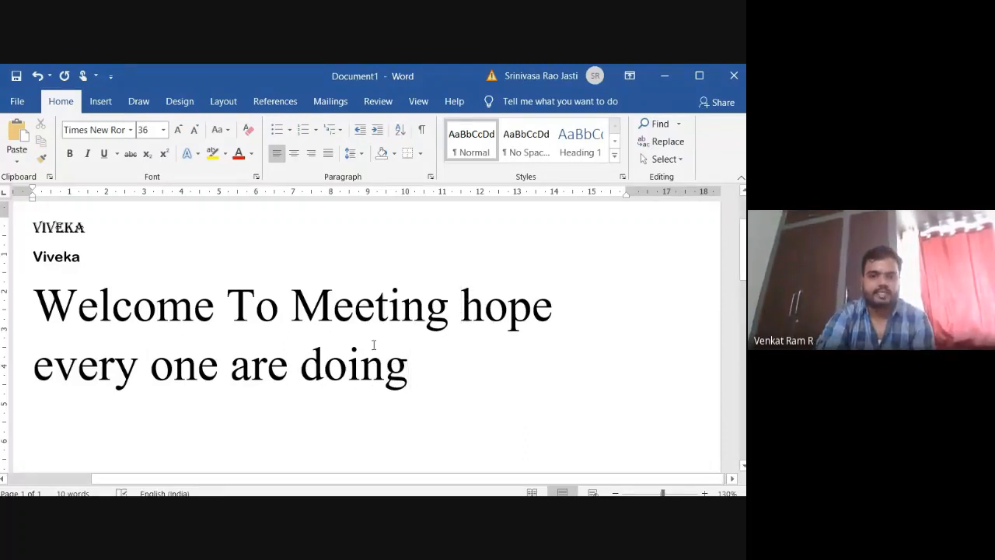
drag(423, 353, 120, 323)
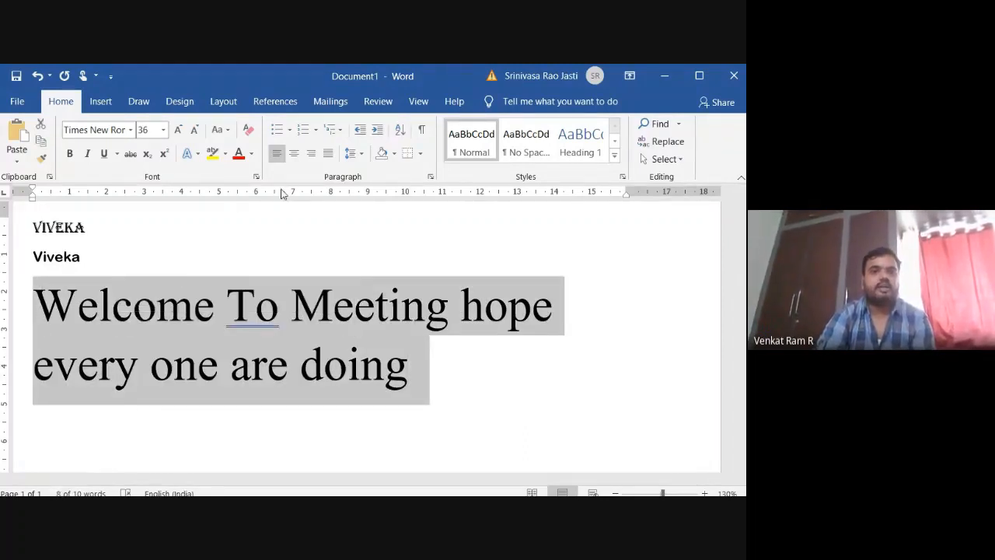
click(226, 132)
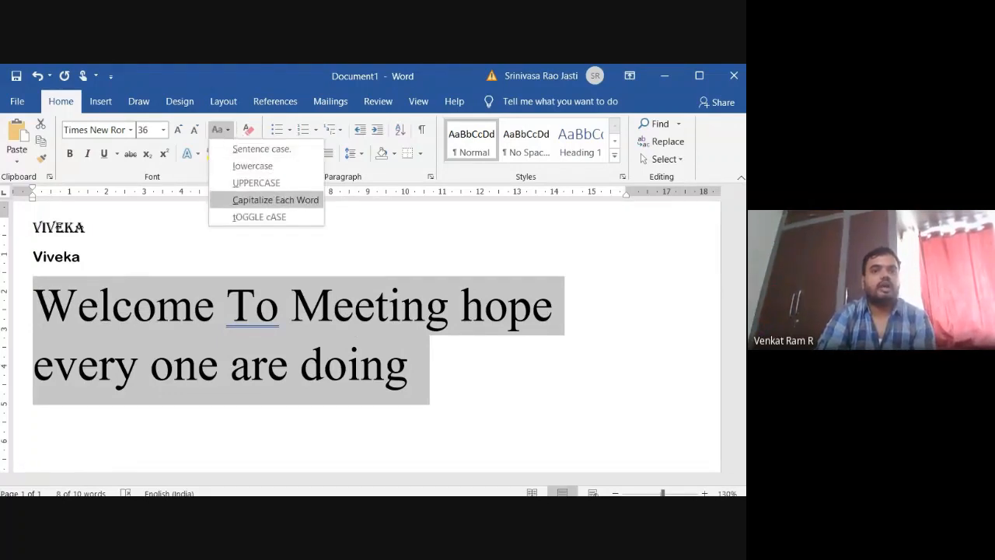
click(275, 199)
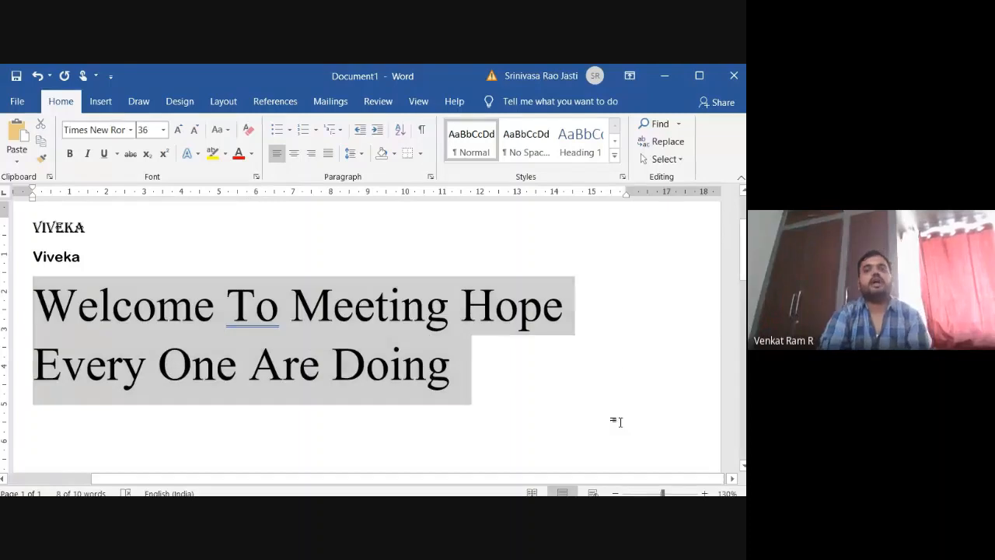
click(615, 420)
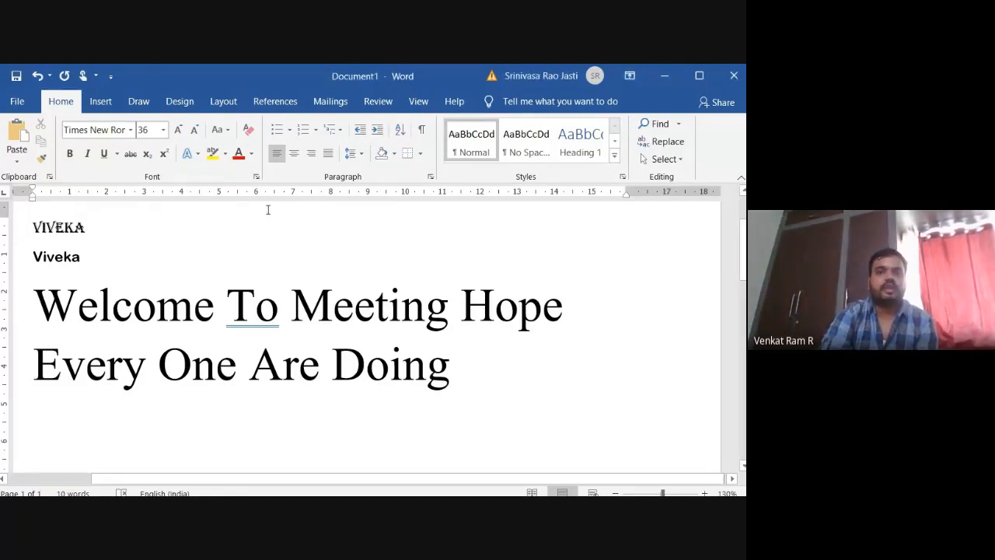
Apply toggle case to the entire sentence "Welcome To Meeting Hope Every One Are Doing".
click(227, 130)
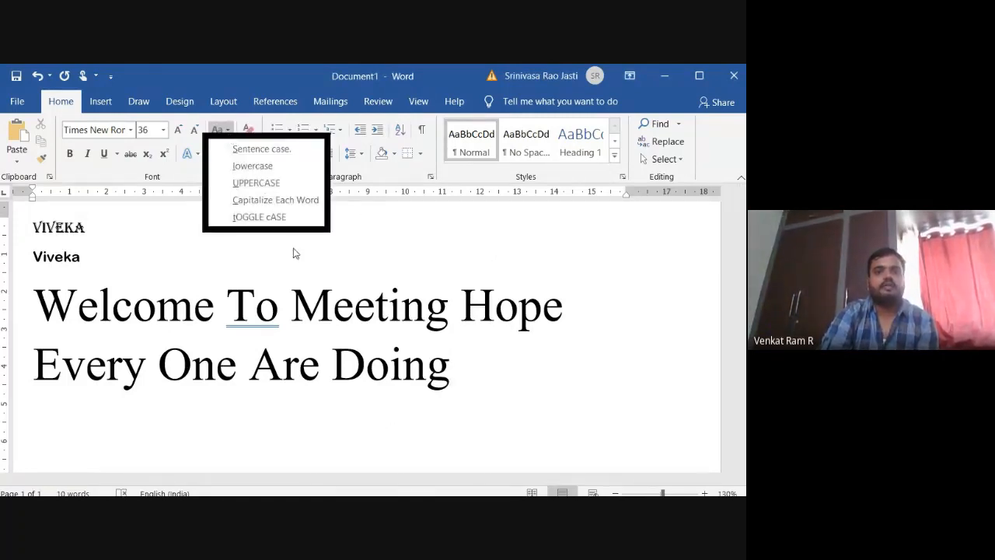
click(456, 369)
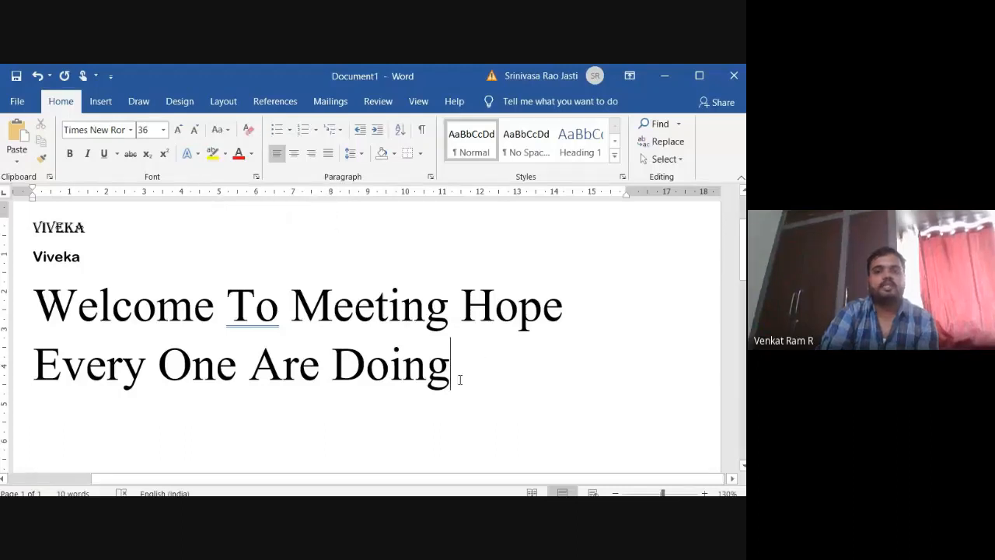
drag(456, 369, 196, 331)
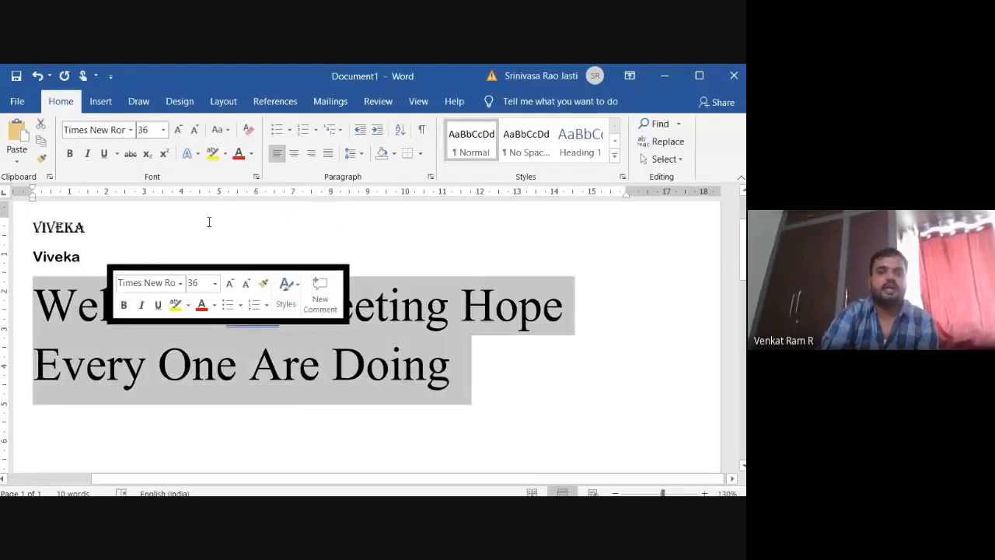
click(228, 133)
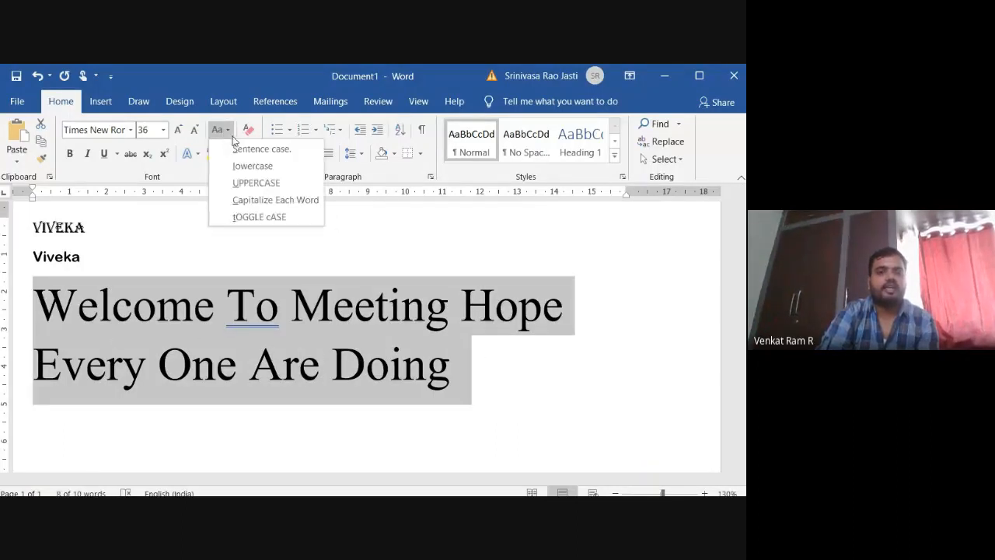
click(259, 217)
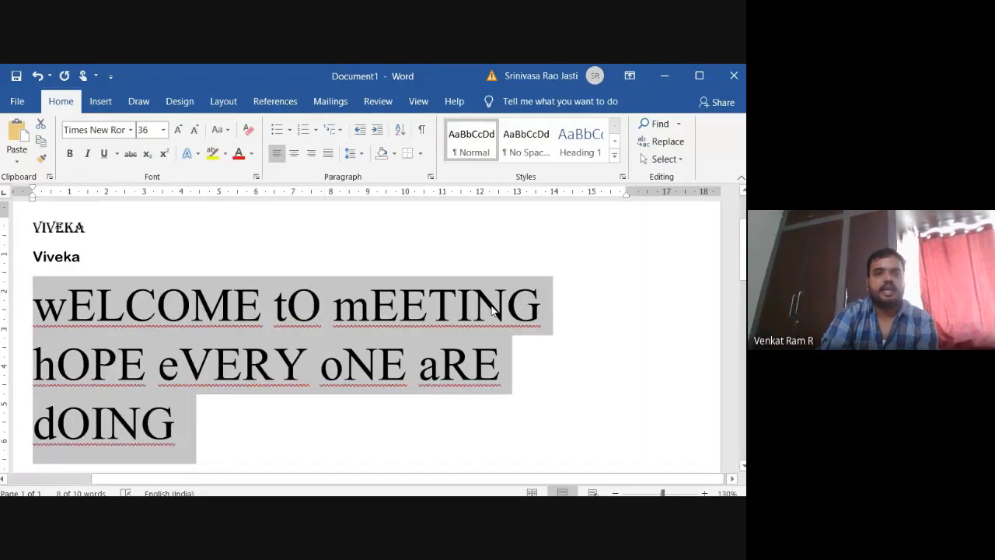
click(637, 430)
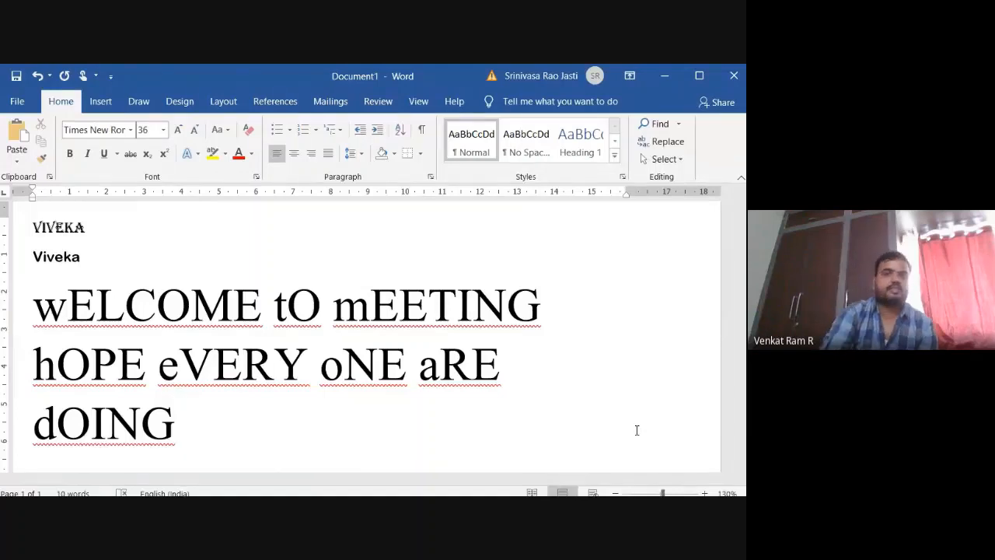
scroll(449, 393, down, 3)
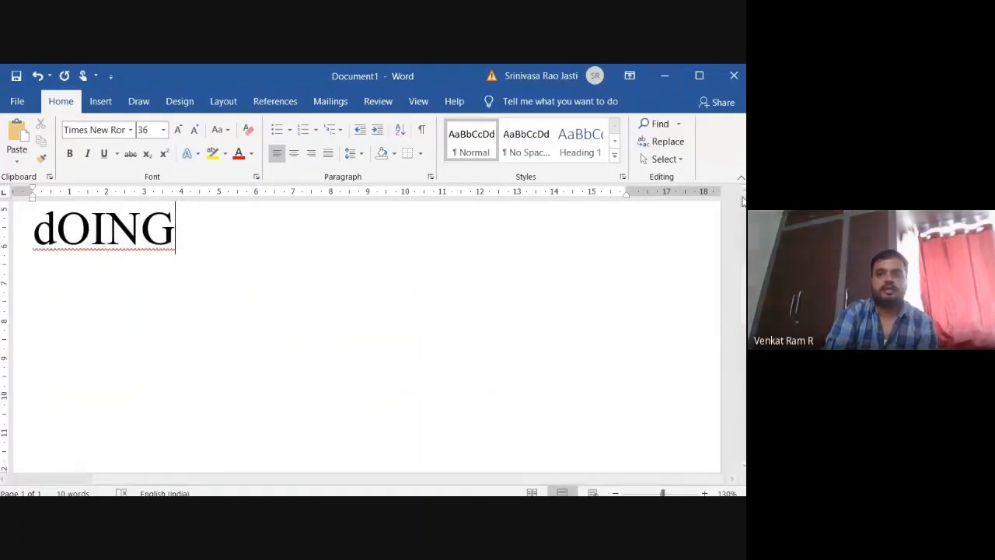
scroll(366, 335, up, 1)
scroll(385, 262, up, 3)
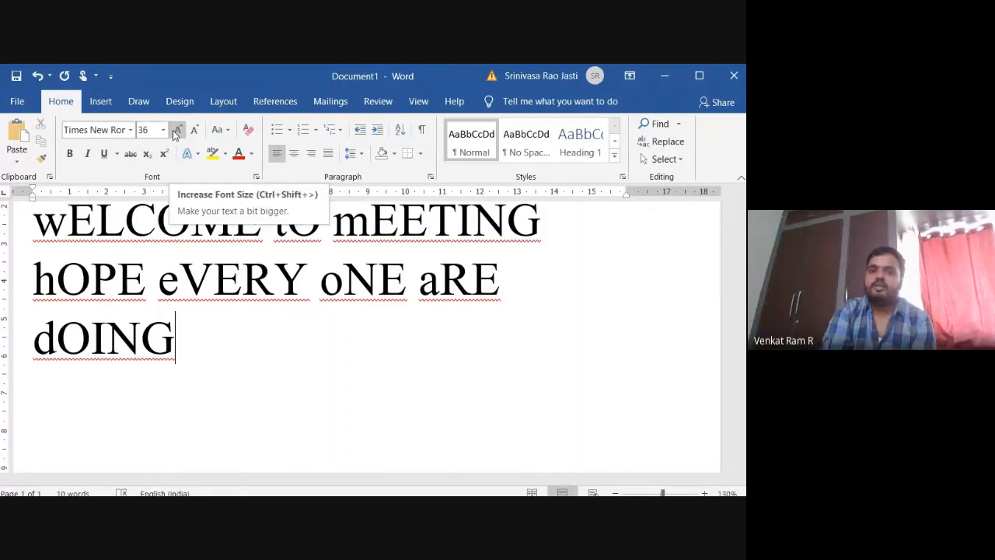
click(229, 134)
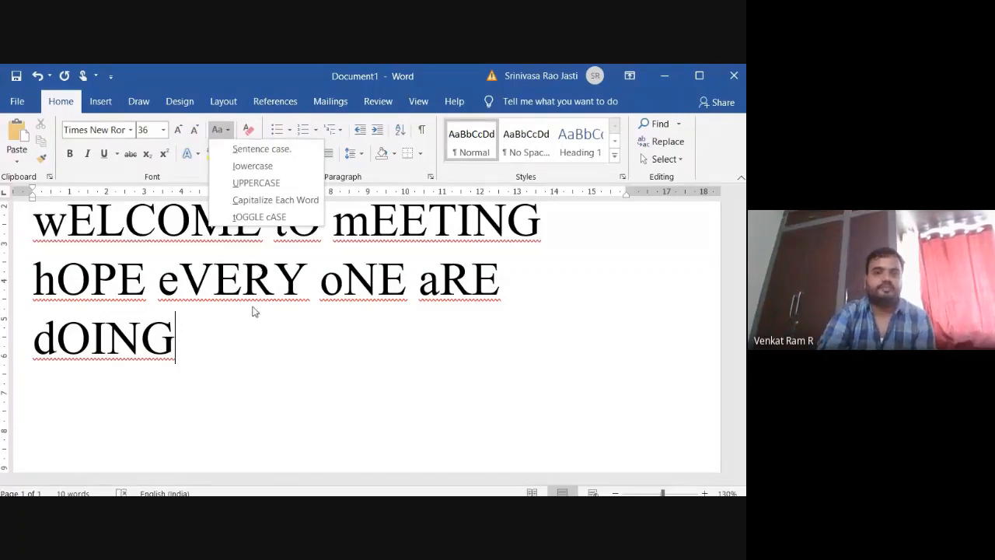
click(265, 369)
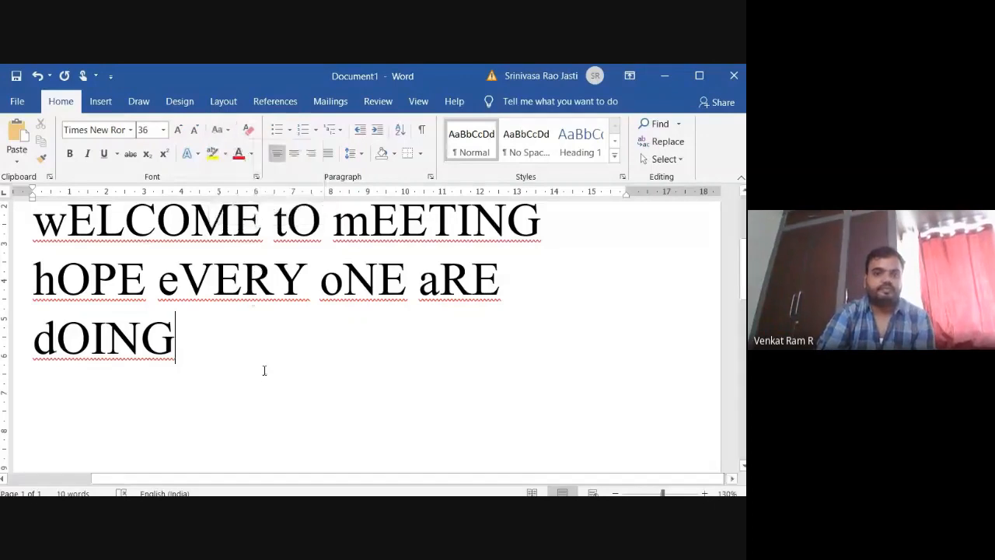
Clear all formatting from the welcome sentence and convert it to sentence case.
click(248, 134)
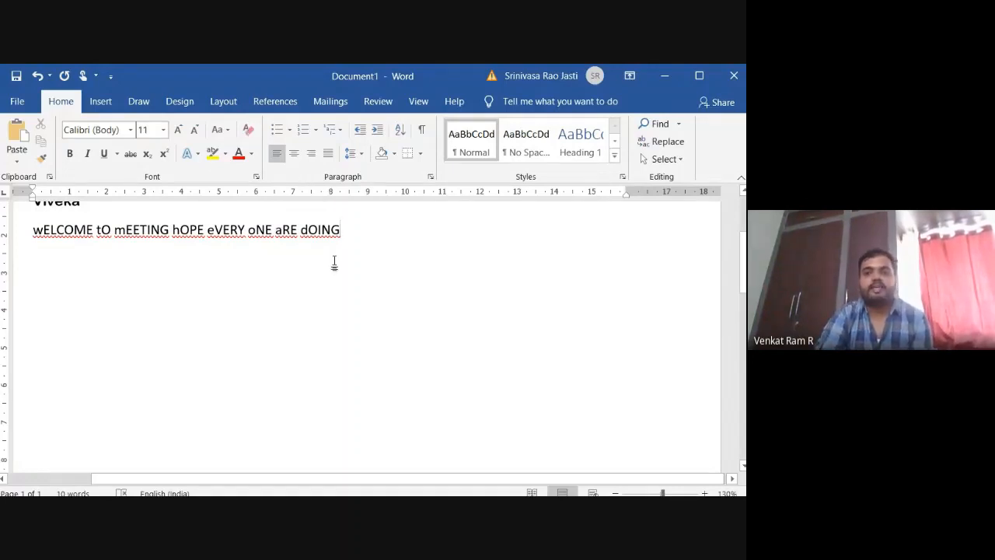
drag(341, 225, 70, 226)
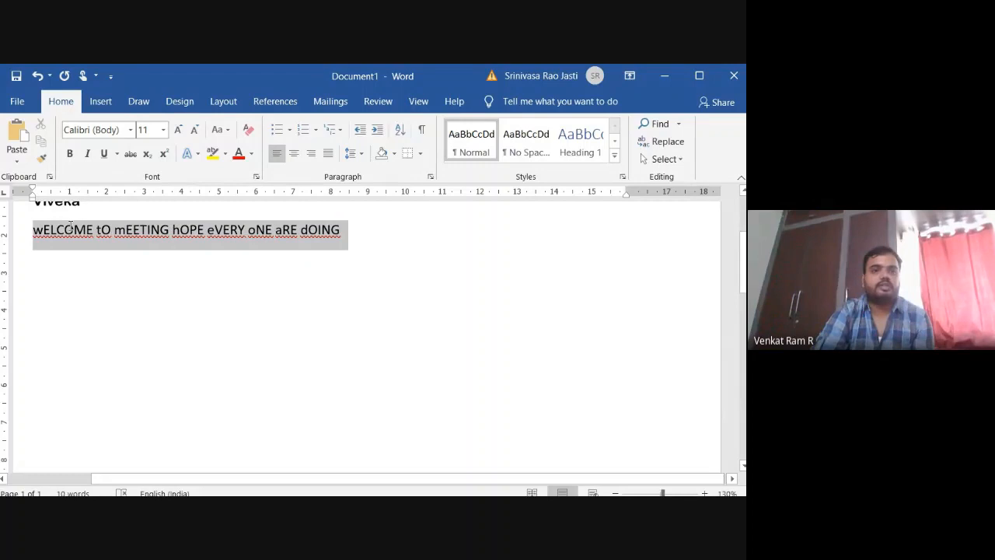
click(220, 129)
click(261, 147)
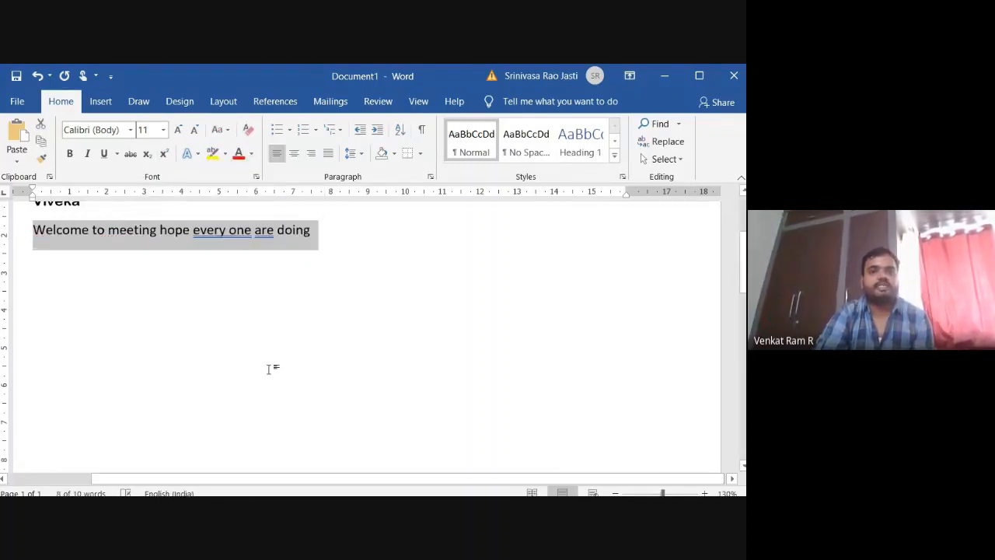
Shrink and grow the welcome sentence's font incrementally, ending at 20 points.
click(178, 129)
click(194, 133)
click(194, 131)
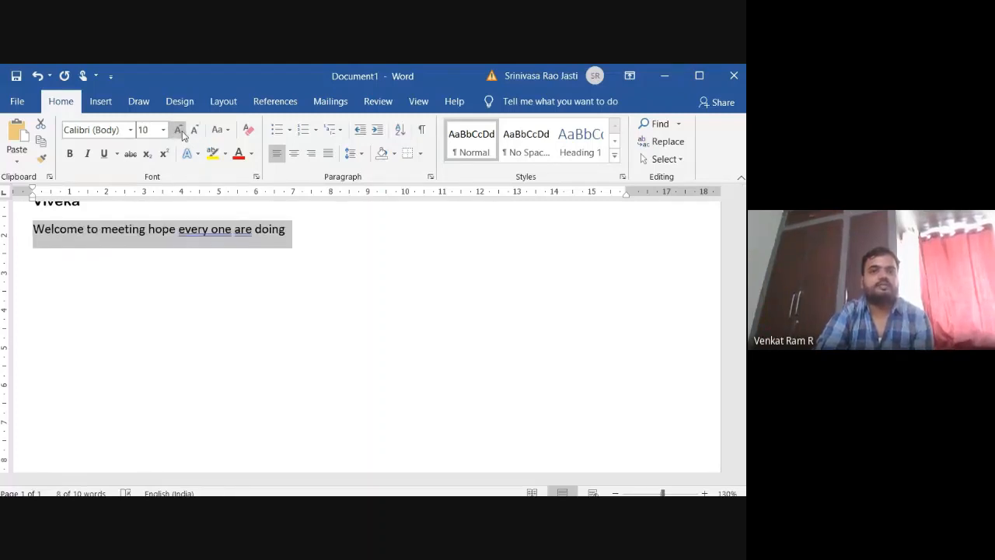
click(178, 131)
click(178, 130)
click(178, 131)
click(178, 130)
click(179, 131)
click(178, 131)
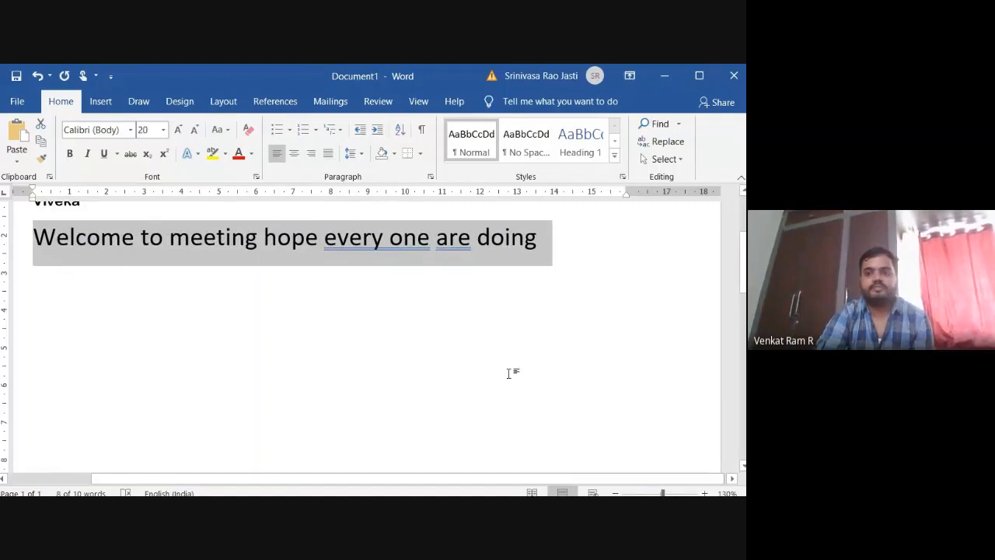
Join "every one" into the single word "everyone" in the welcome sentence.
click(489, 389)
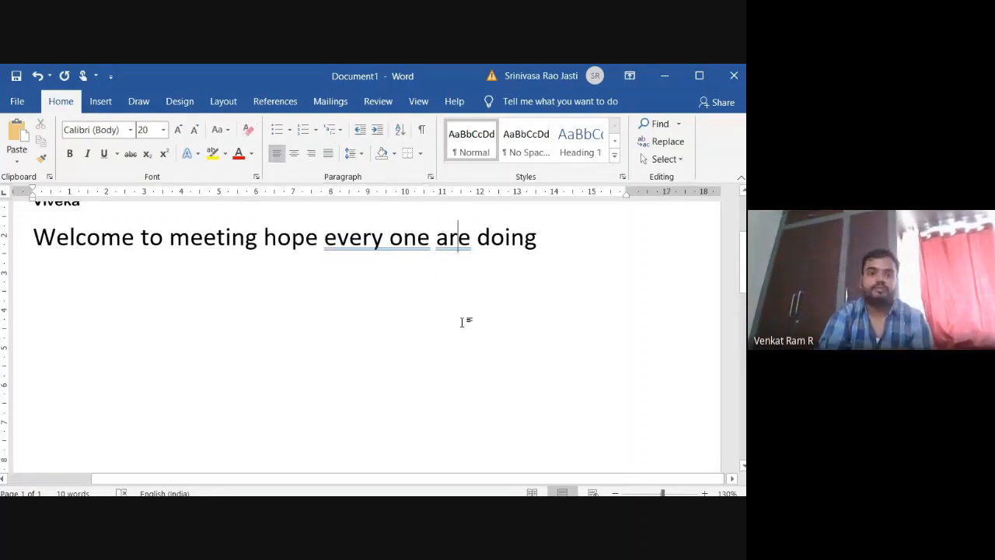
click(394, 238)
key(BackSpace)
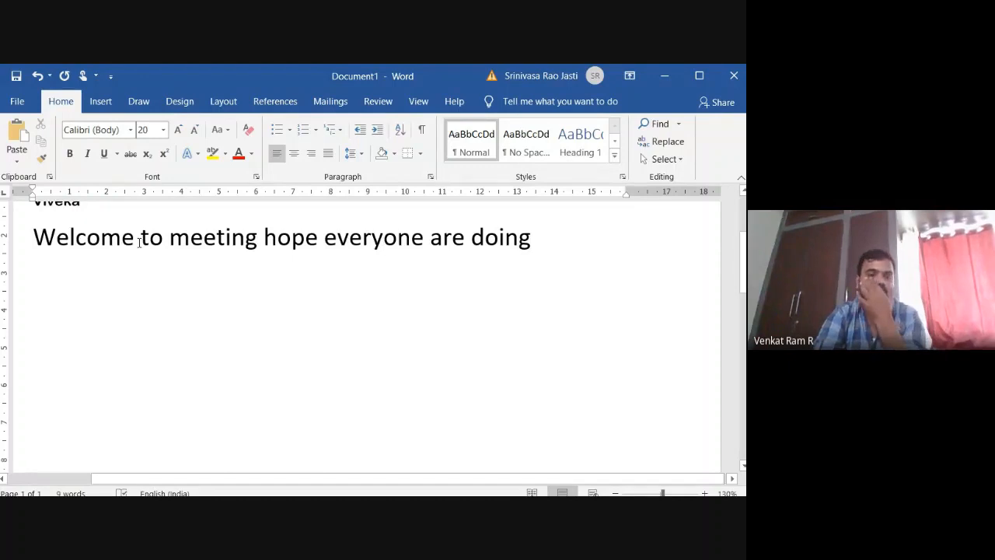
Make the word "Welcome" at the start of the sentence bold.
drag(140, 243, 20, 244)
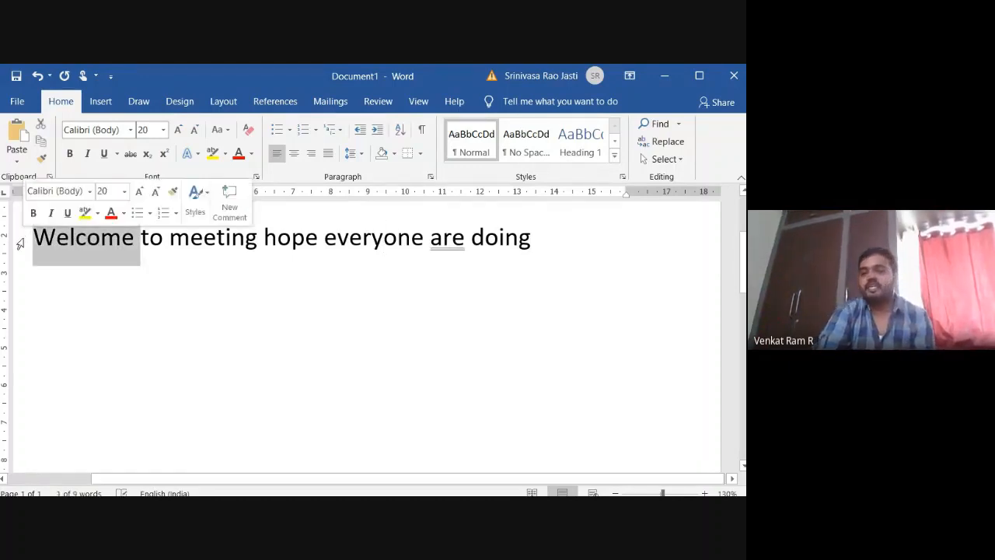
click(68, 156)
click(134, 322)
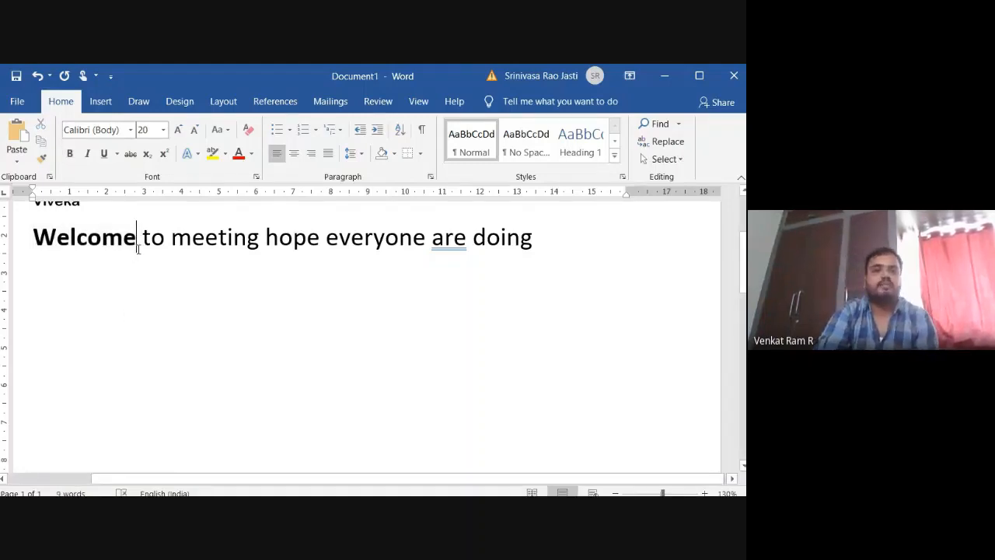
Italicize the word "to" in the welcome sentence.
drag(142, 239, 164, 237)
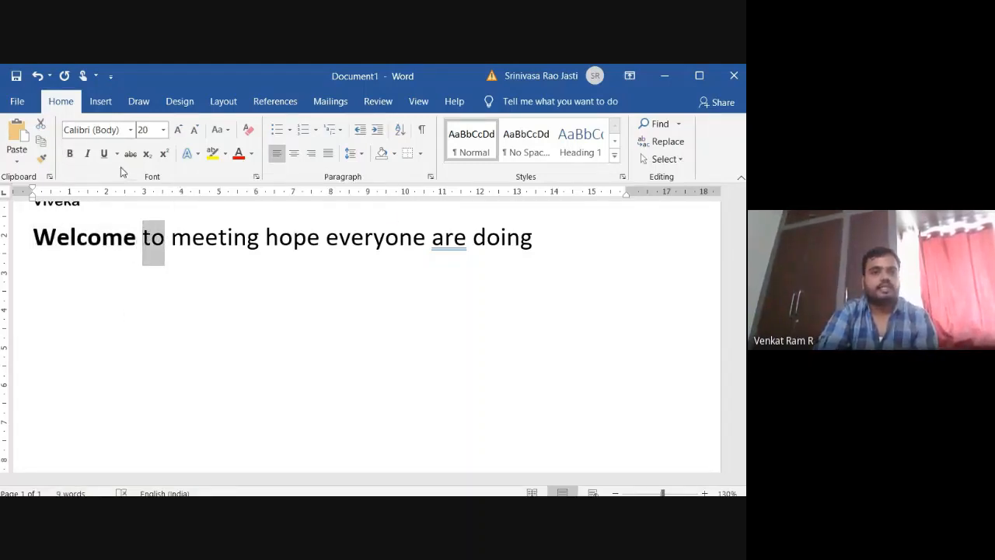
click(87, 154)
click(165, 340)
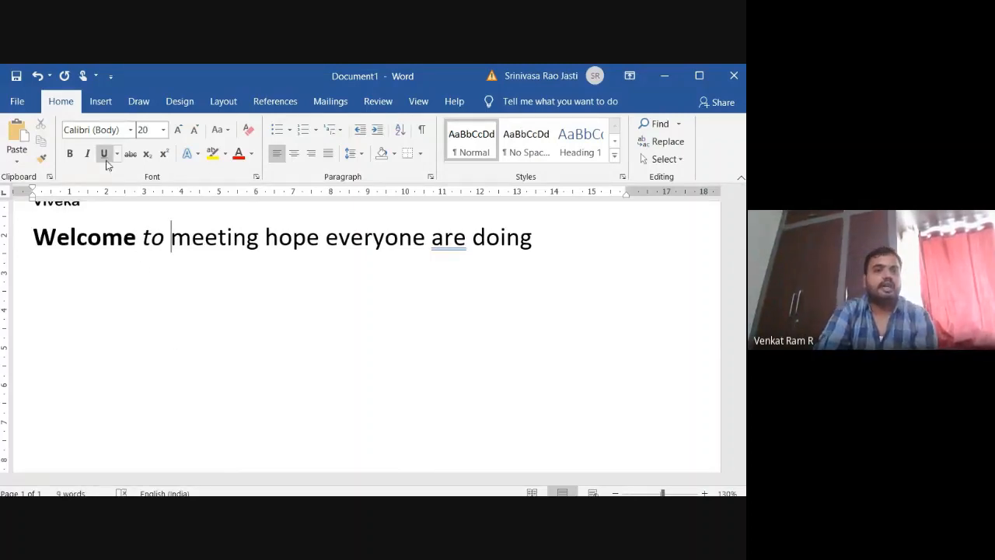
Underline the word "meeting" in the welcome sentence.
drag(171, 241, 261, 243)
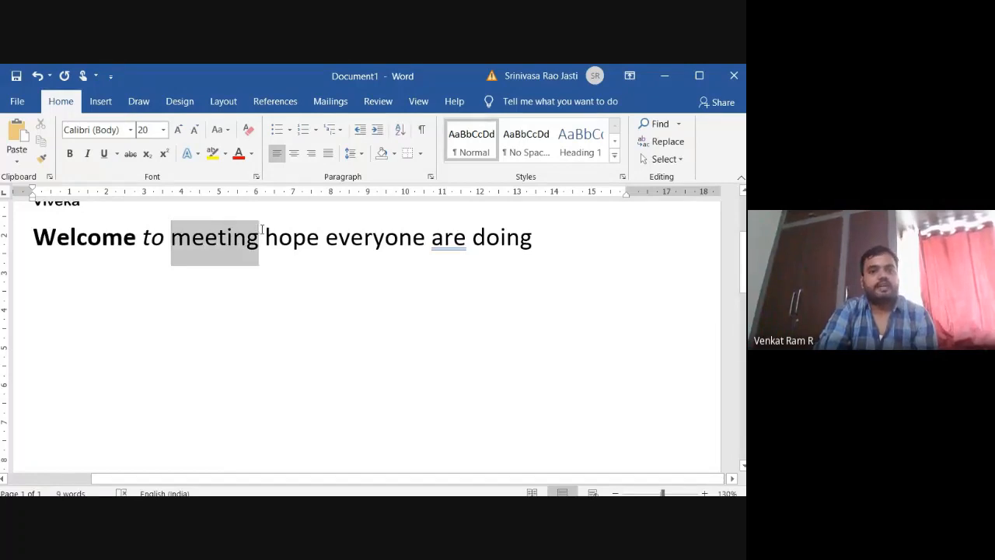
click(104, 153)
click(217, 329)
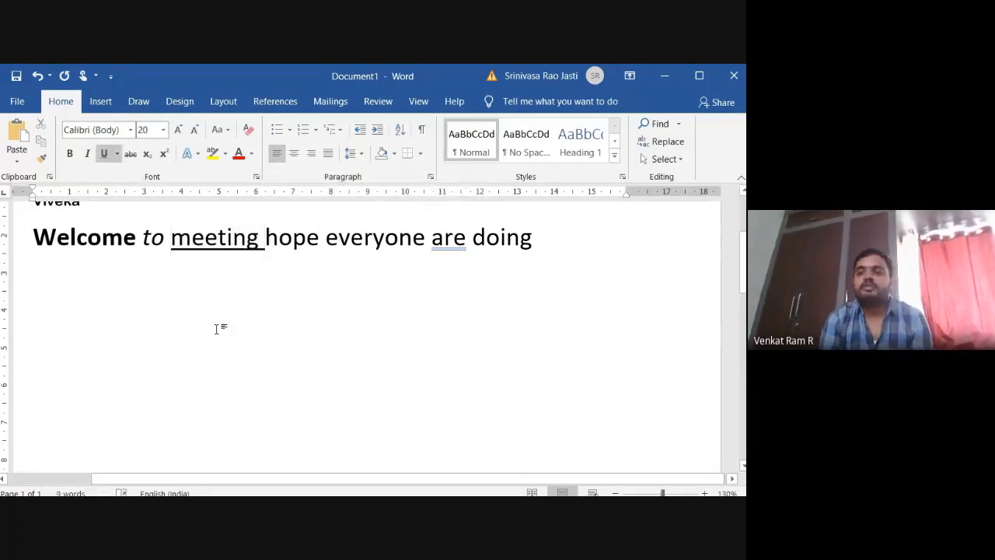
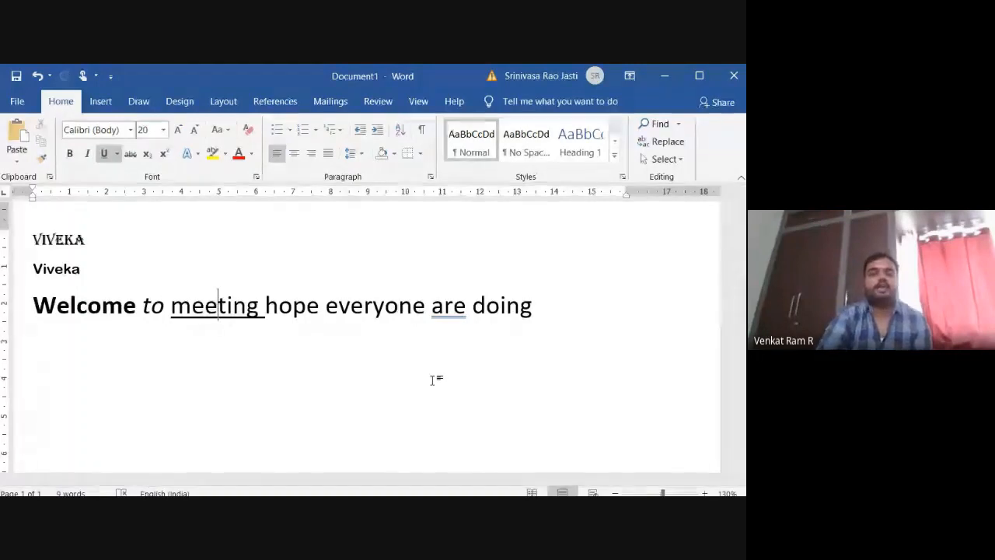
Apply strikethrough to the word "everyone" in the welcome sentence.
drag(327, 307, 426, 304)
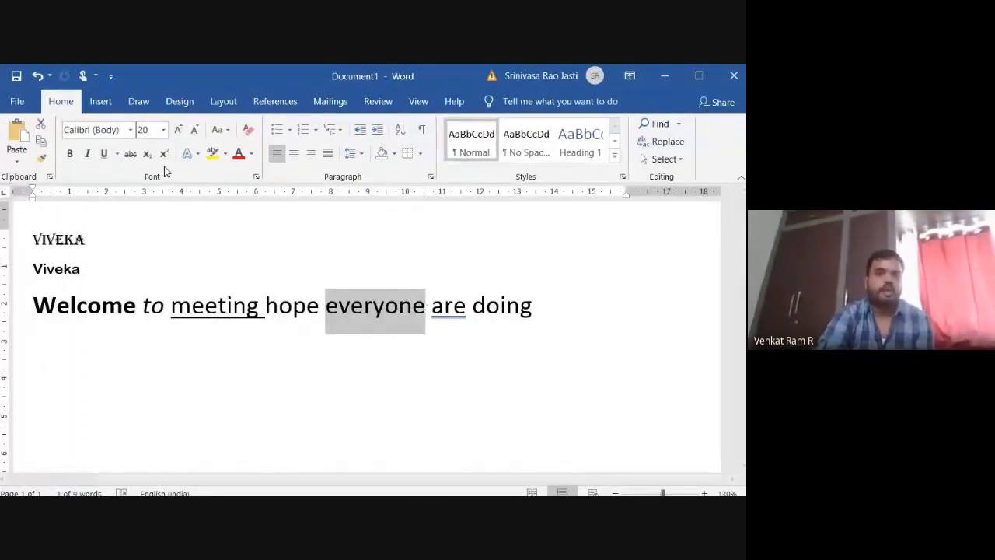
click(133, 158)
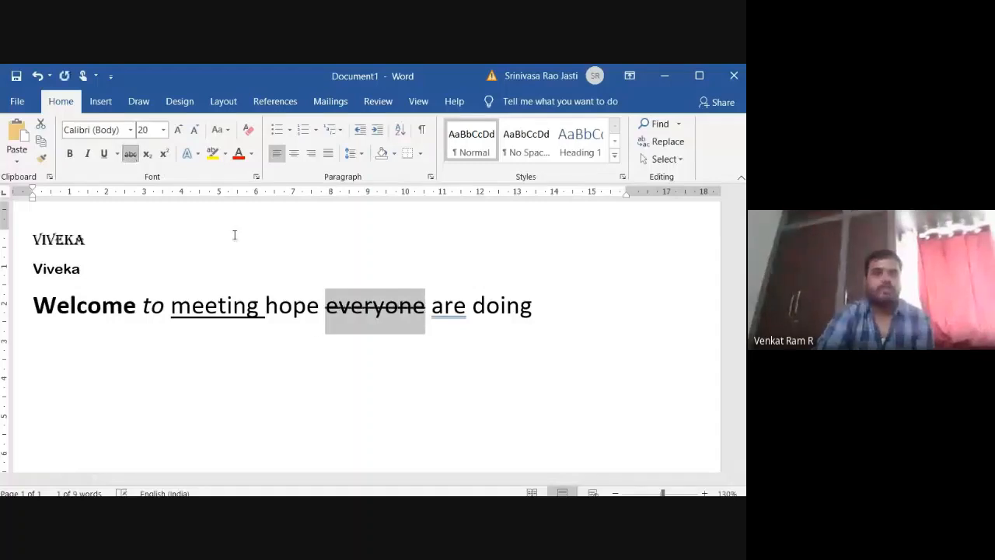
click(324, 365)
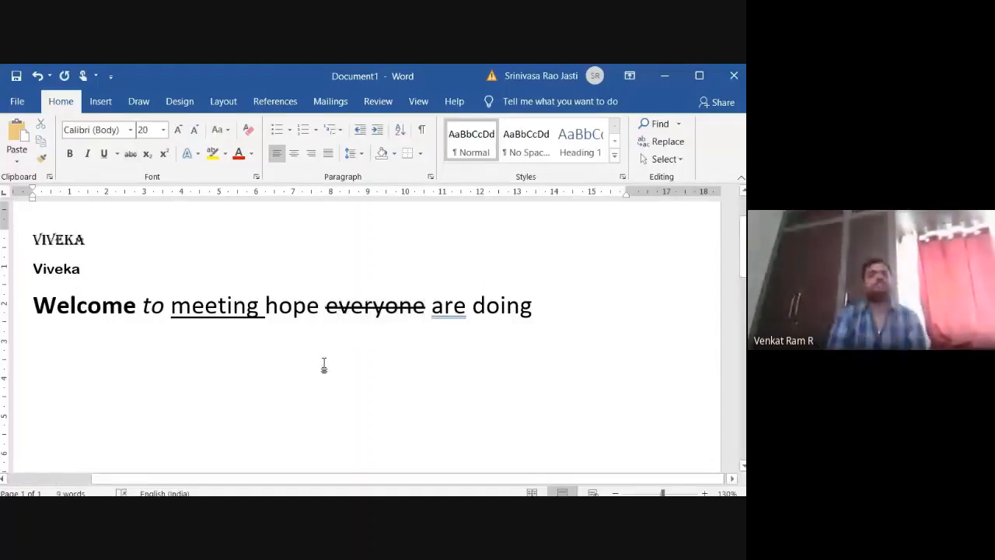
Add a new line below the welcome sentence containing "Welcome" and the misspelled word "welcume".
click(556, 308)
key(Return)
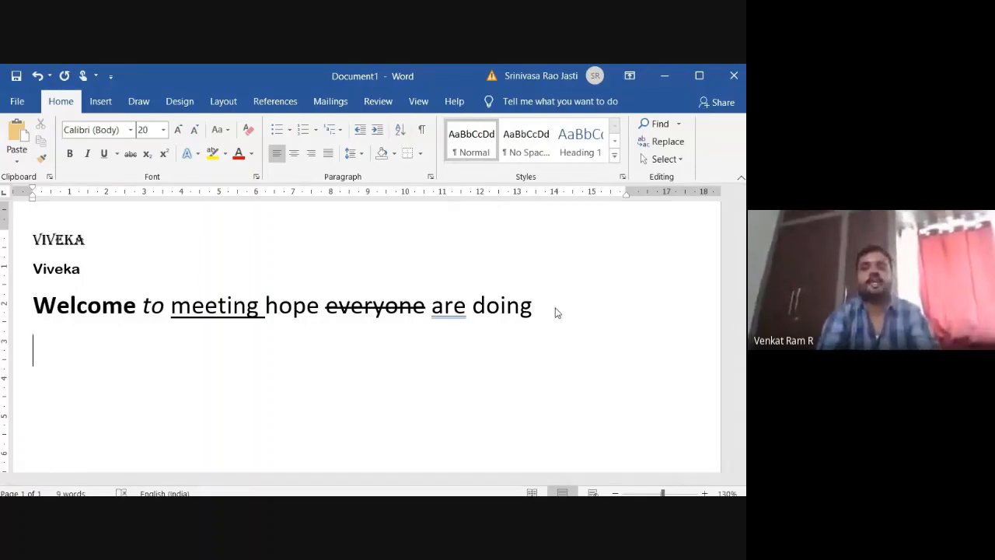
text(welcome )
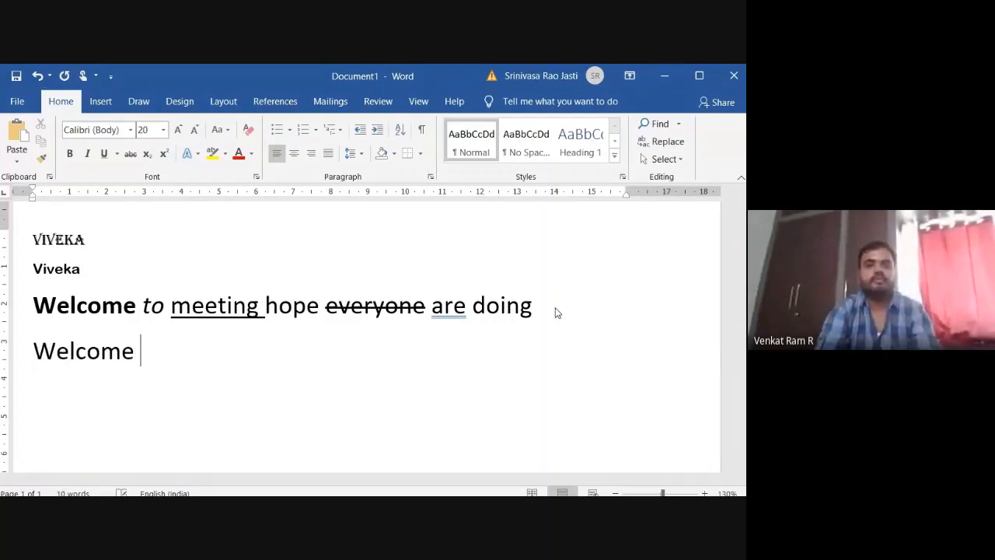
text( wel)
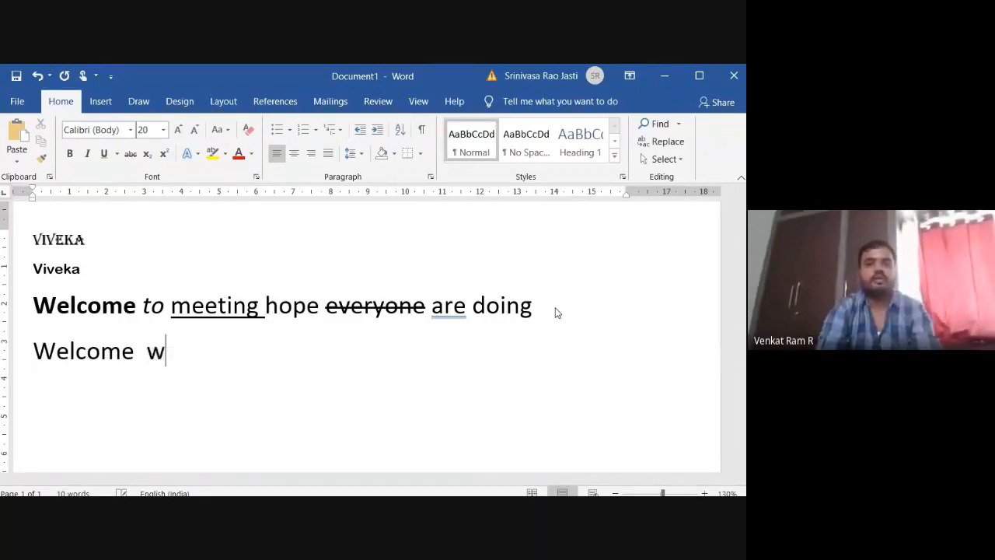
text(cume)
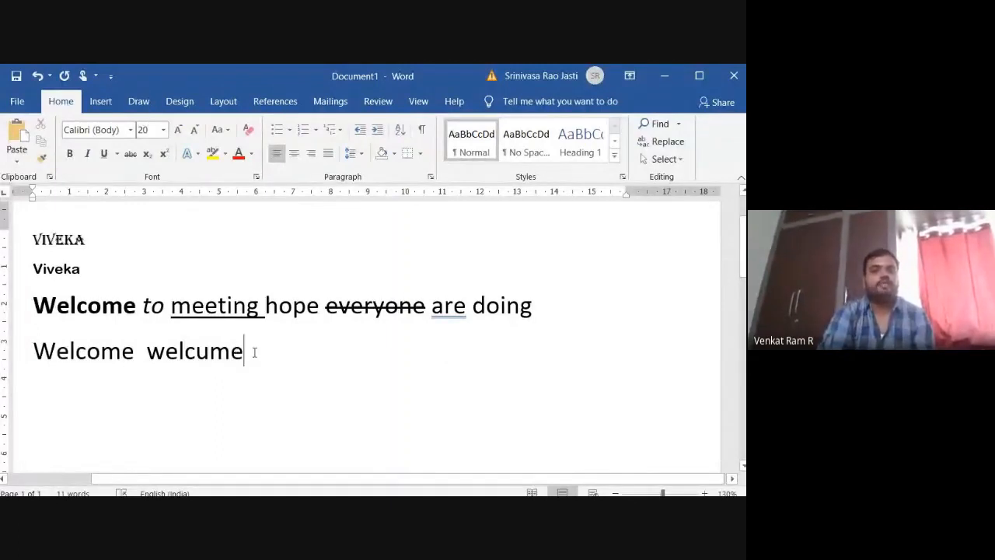
Strike through the misspelled second word on the new line.
drag(251, 352, 148, 353)
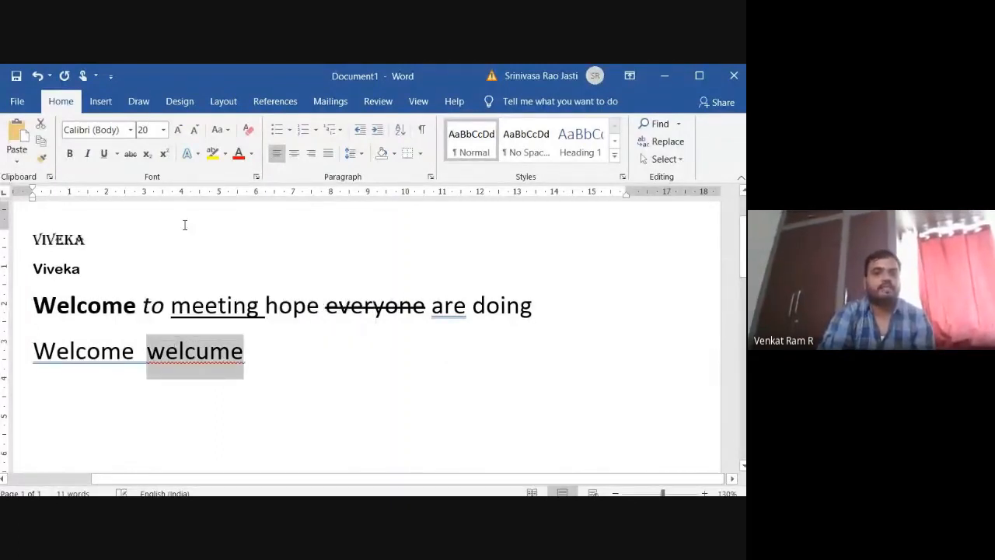
click(130, 153)
click(366, 393)
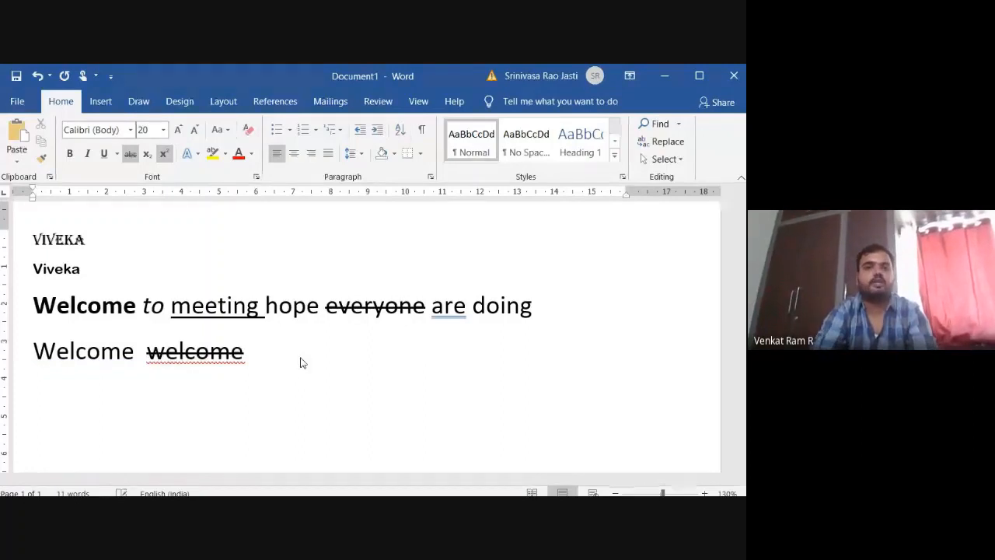
Turn off superscript and strikethrough, and enter "A2" in plain formatting on a new line.
key(ctrl+shift+plus)
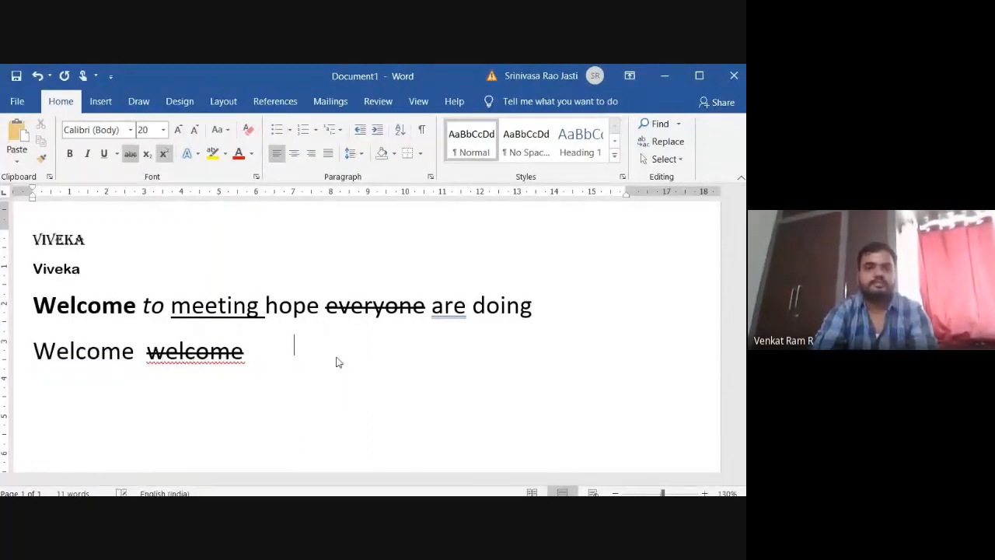
click(165, 155)
key(Return)
text(a)
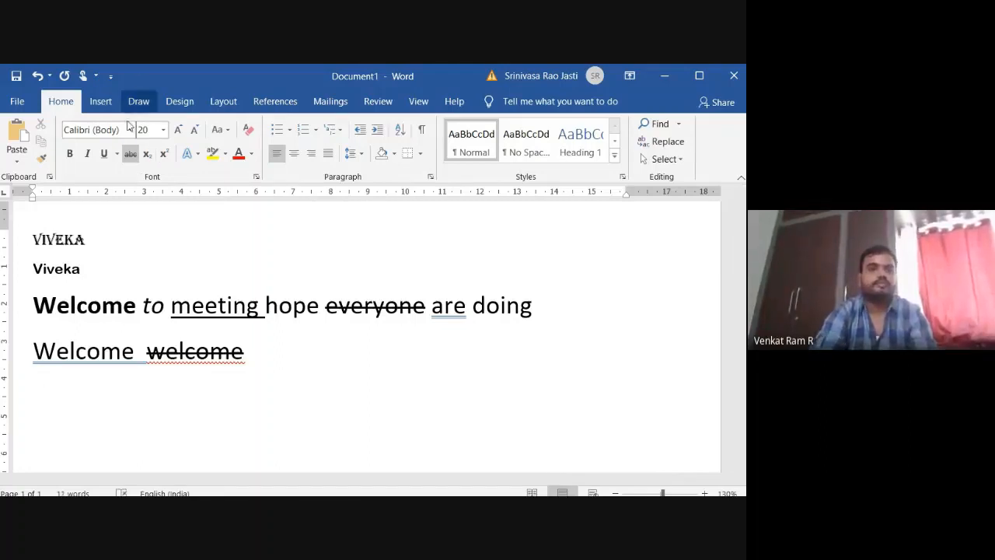
click(131, 153)
text(a)
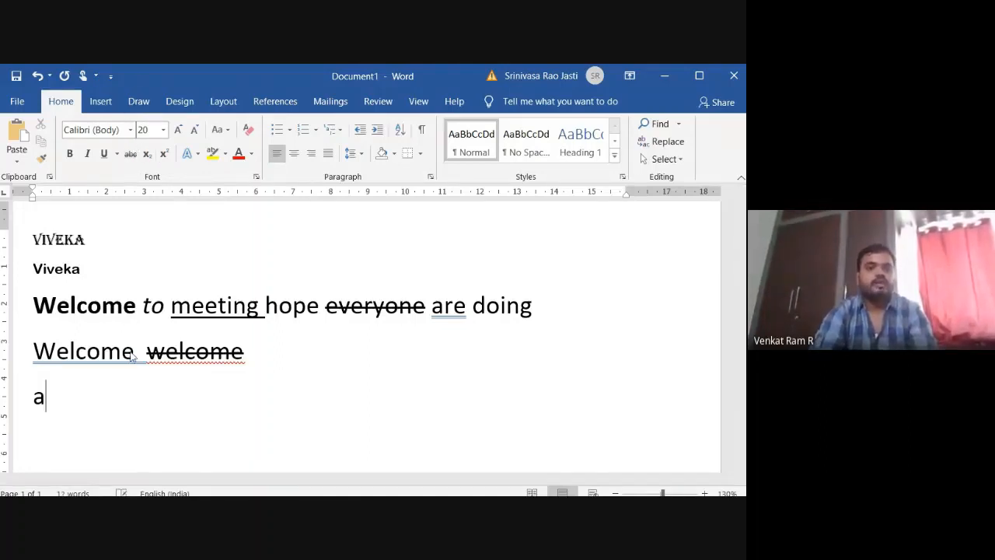
key(BackSpace)
text(A2)
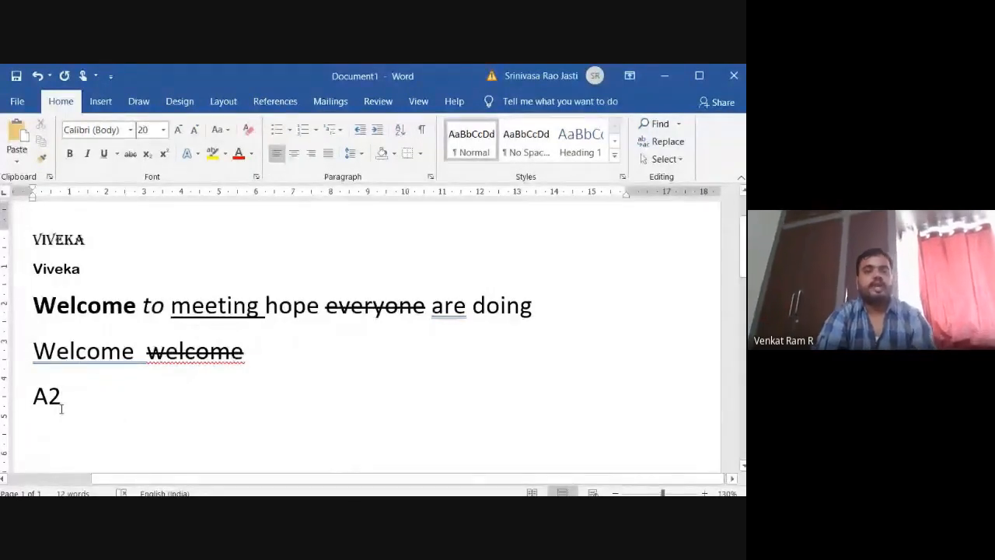
drag(64, 400, 33, 399)
key(Left)
key(BackSpace)
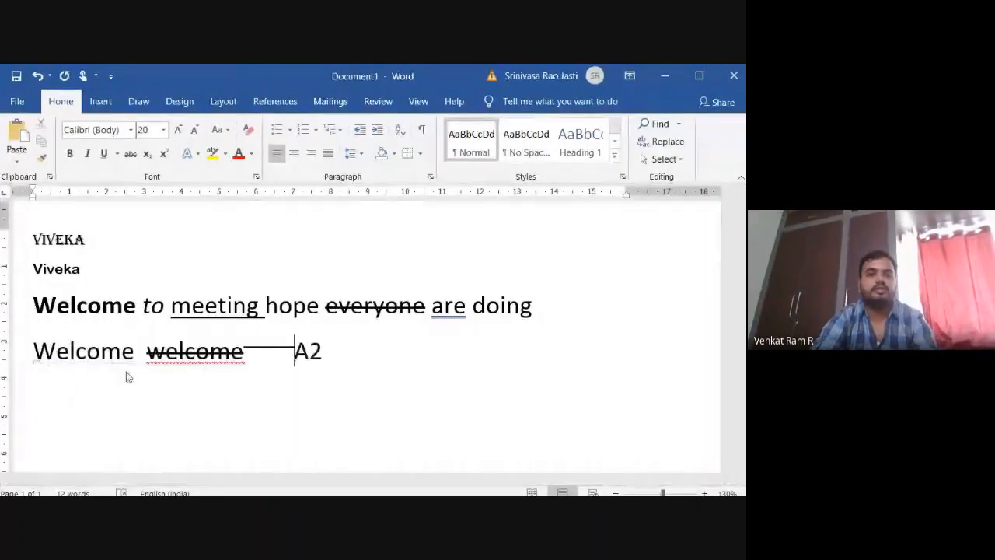
key(Return)
key(End)
key(BackSpace)
key(BackSpace)
text(A2)
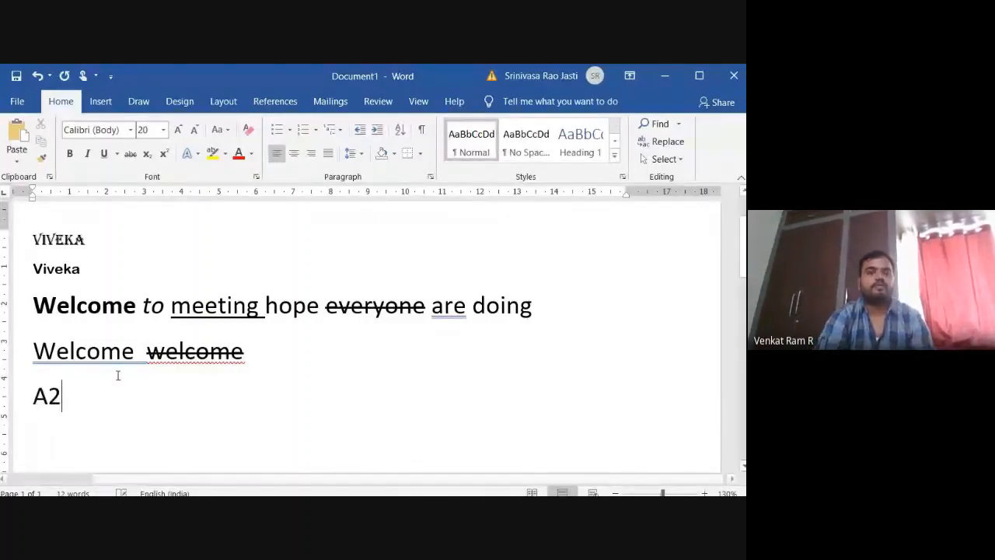
Change the case of the "A2" text to lowercase.
click(221, 129)
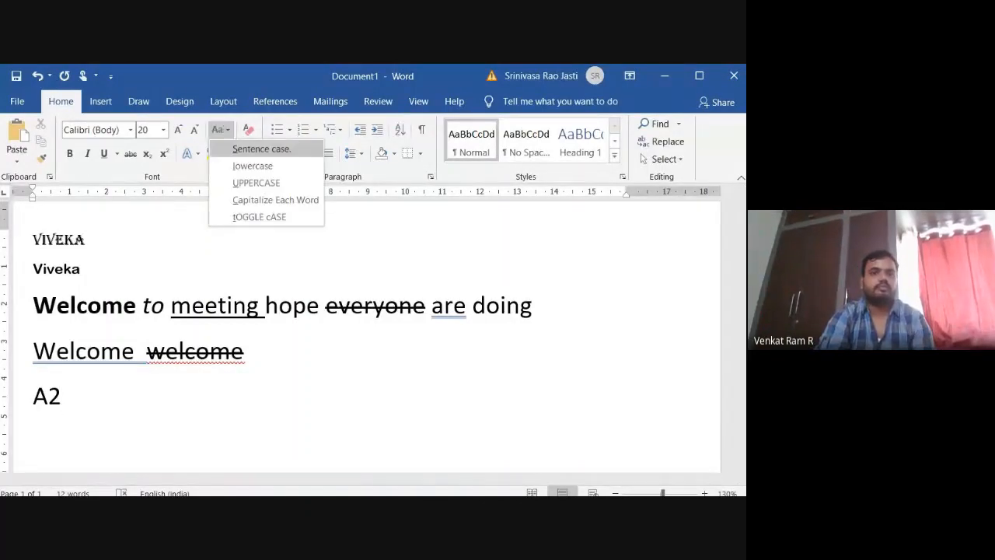
click(253, 166)
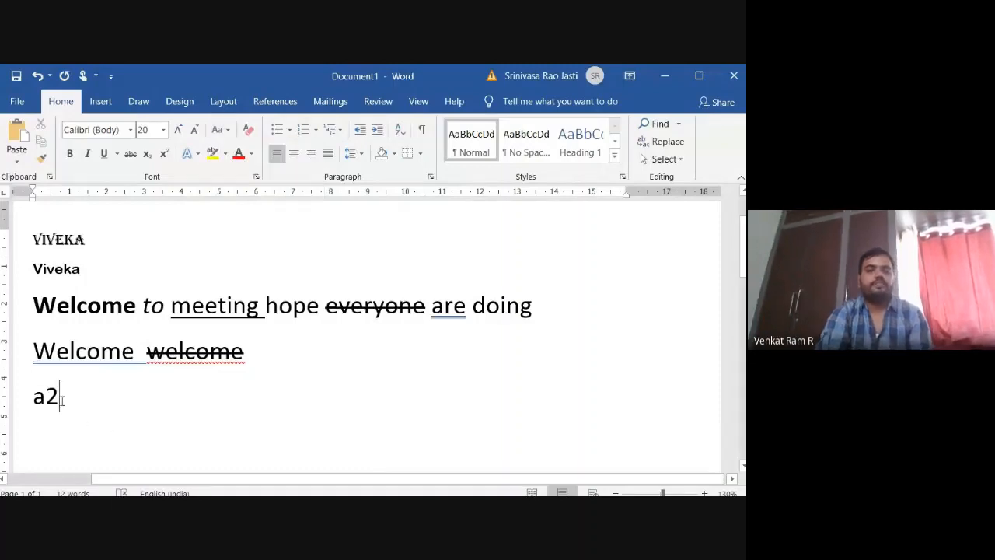
Try superscript on the whole "a2" text and switch it back off.
drag(70, 398, 35, 400)
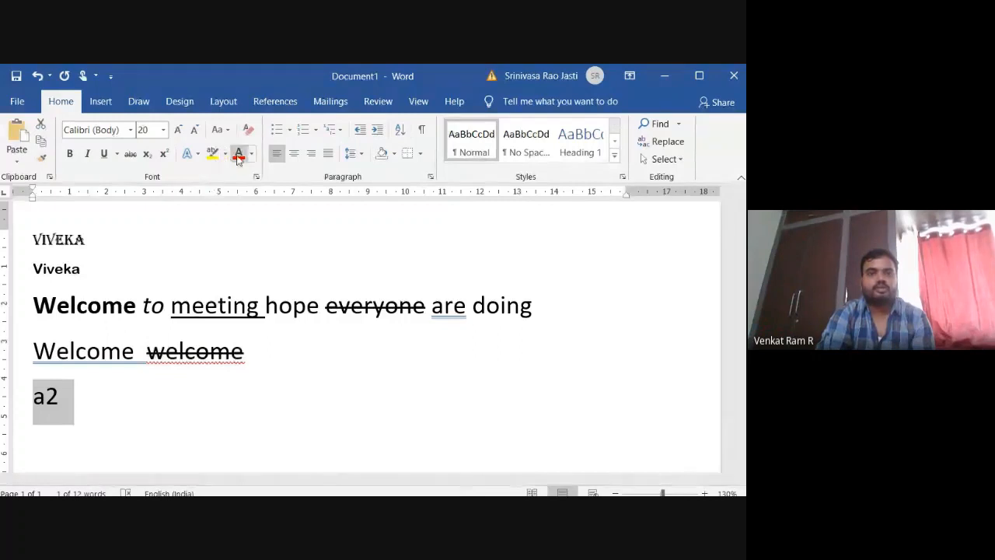
click(166, 154)
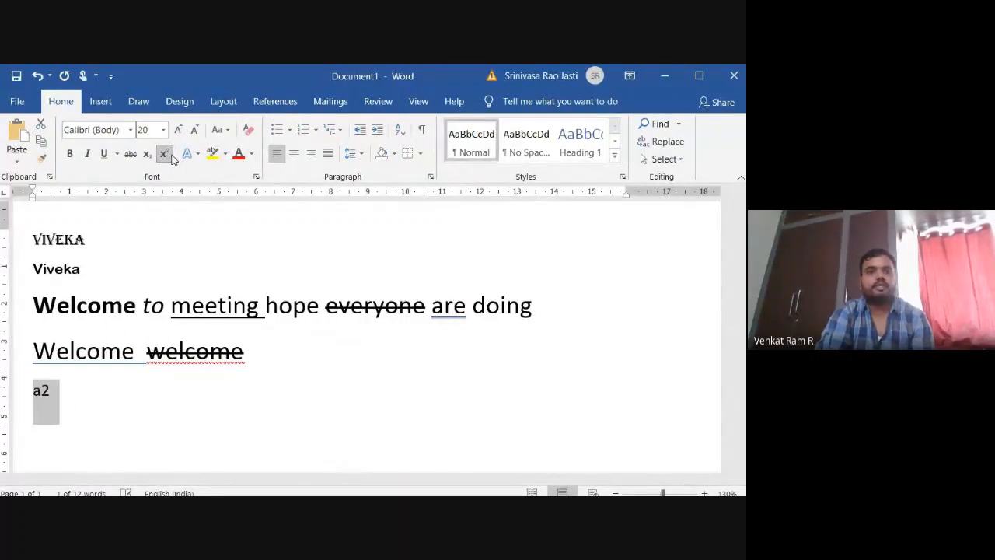
click(172, 157)
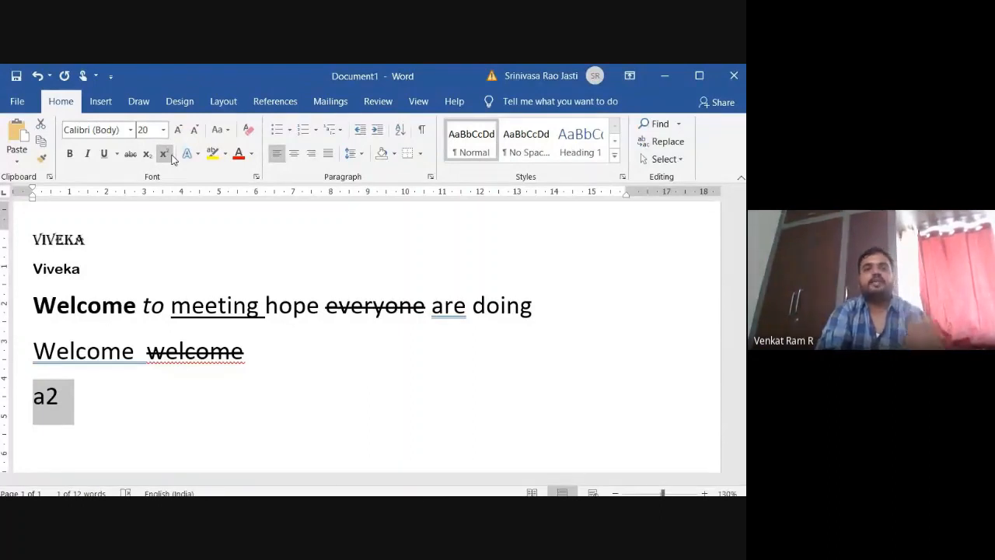
click(172, 156)
click(172, 156)
click(70, 396)
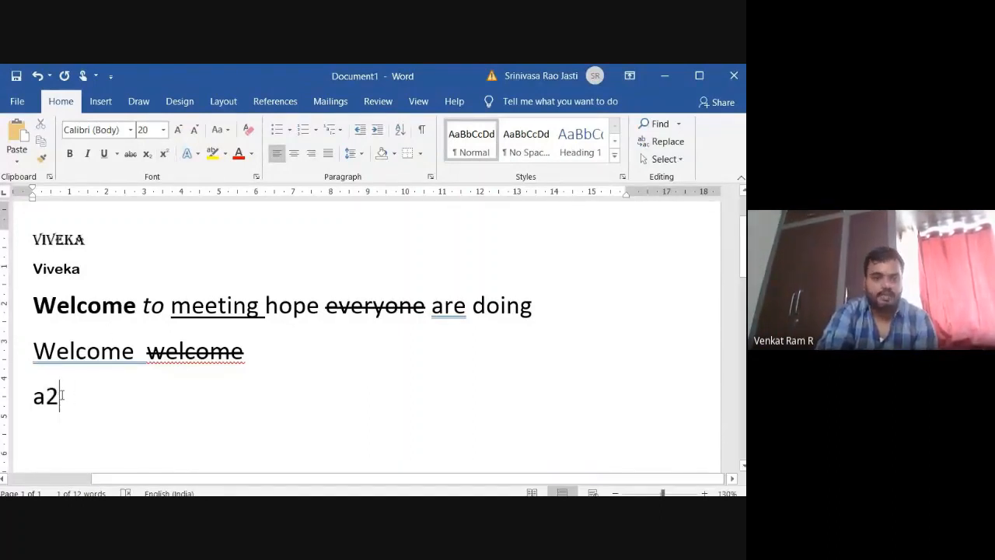
Format only the 2 in "a2" as superscript.
drag(60, 396, 50, 396)
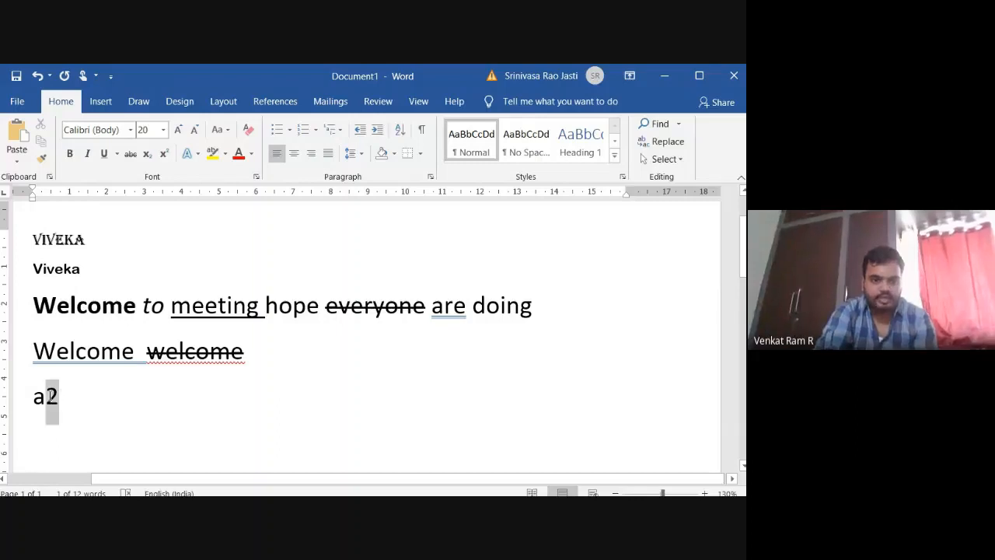
click(163, 153)
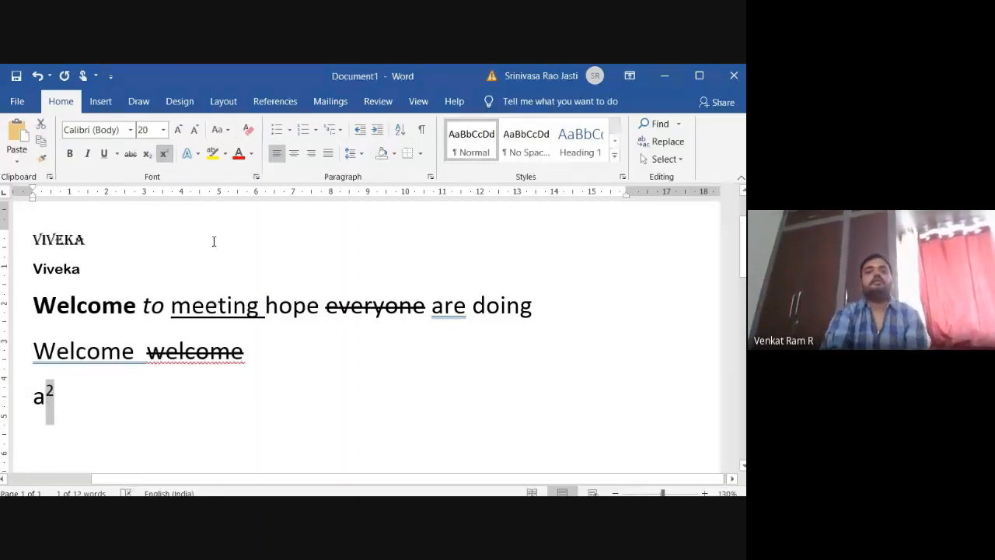
click(108, 404)
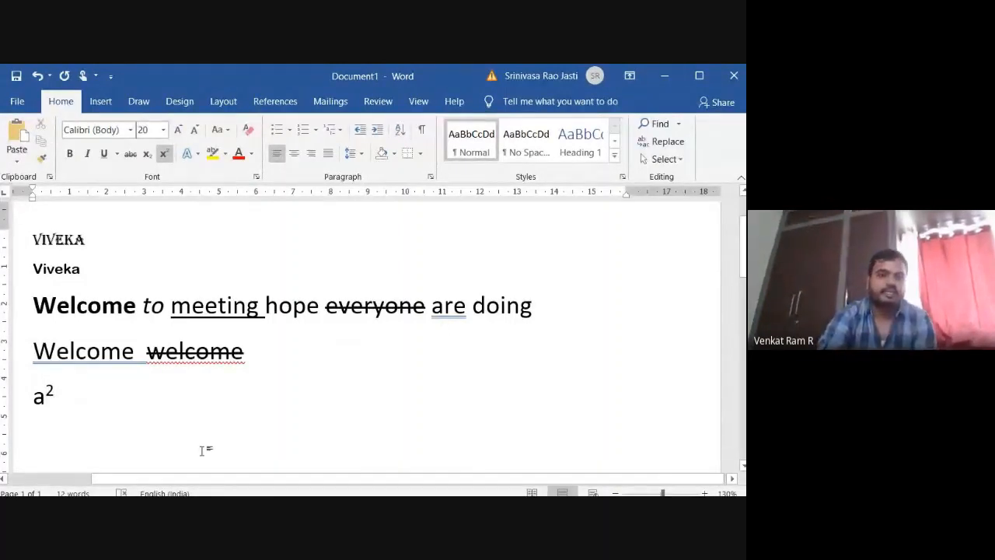
Switch the 2 after the letter a to subscript.
key(shift+Left)
click(147, 154)
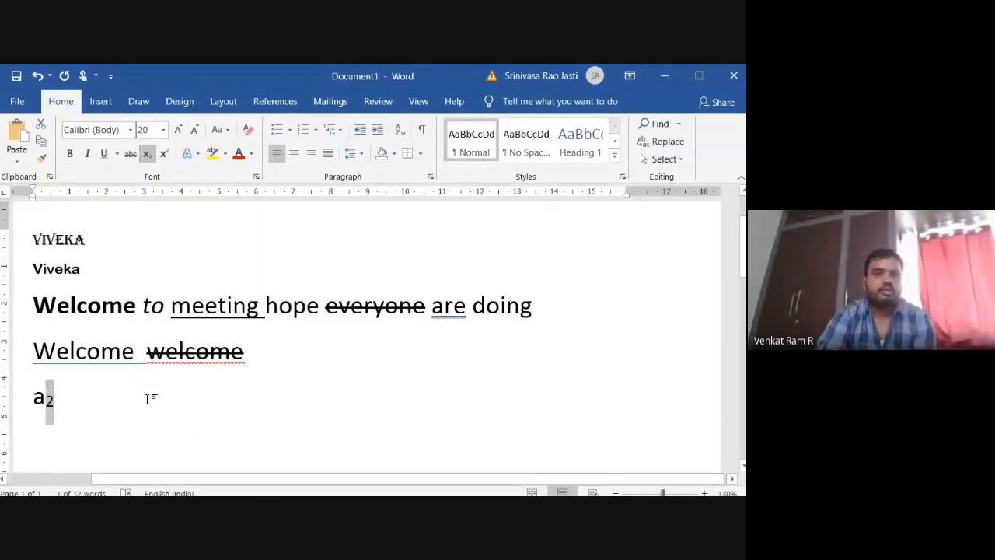
click(294, 441)
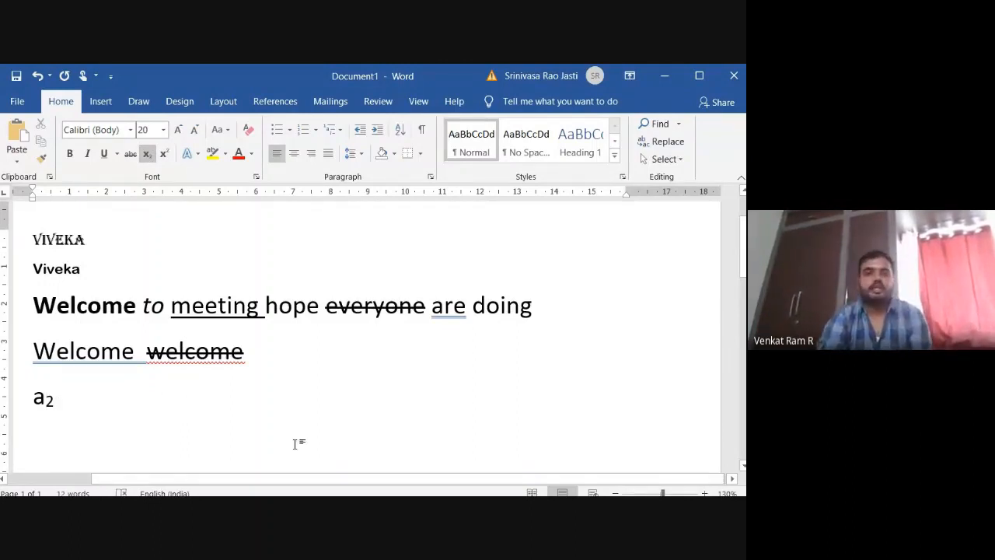
Choose the blue letter style from the text effects and start new lines below the subscript example.
click(195, 156)
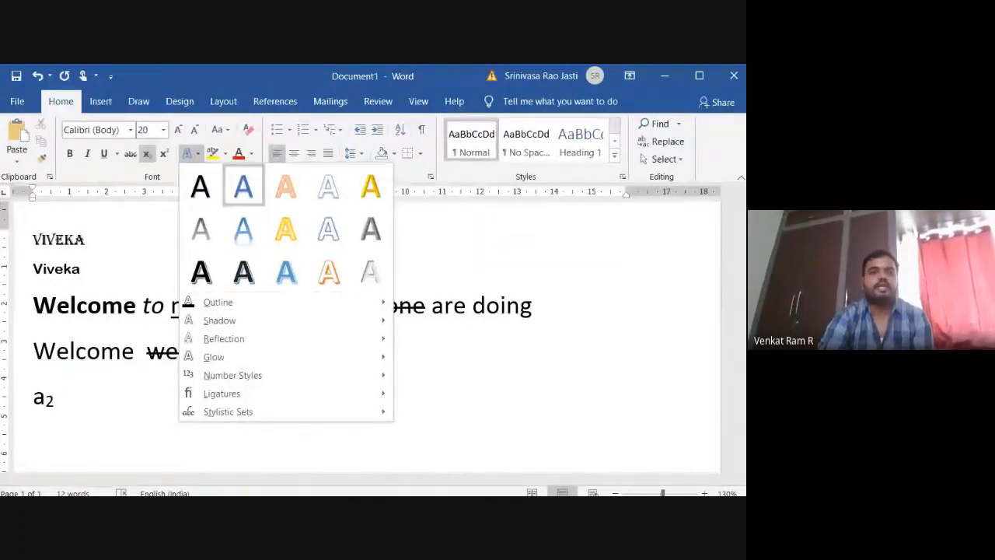
click(248, 194)
key(Return)
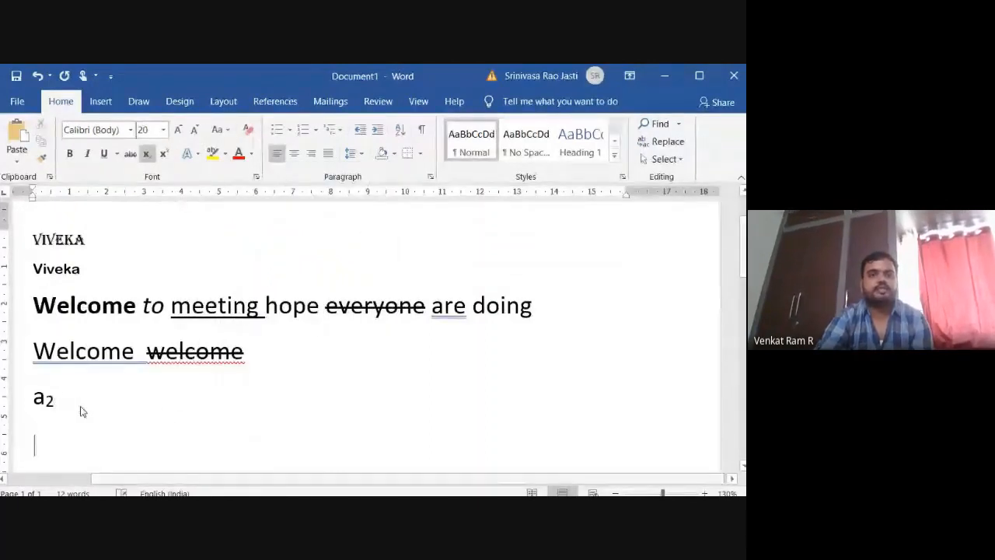
scroll(100, 456, down, 1)
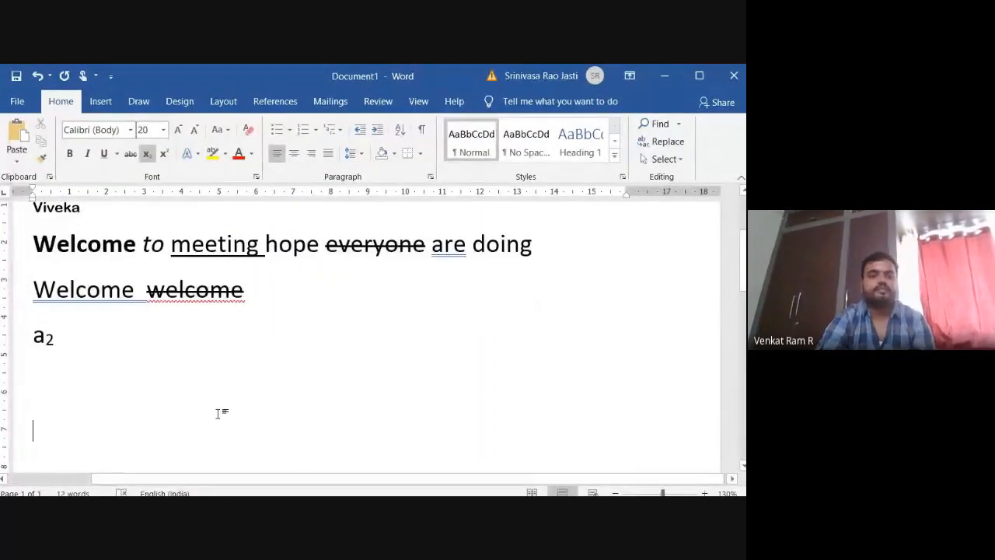
Set the font size to 36 at the insertion point and start another empty line.
click(163, 130)
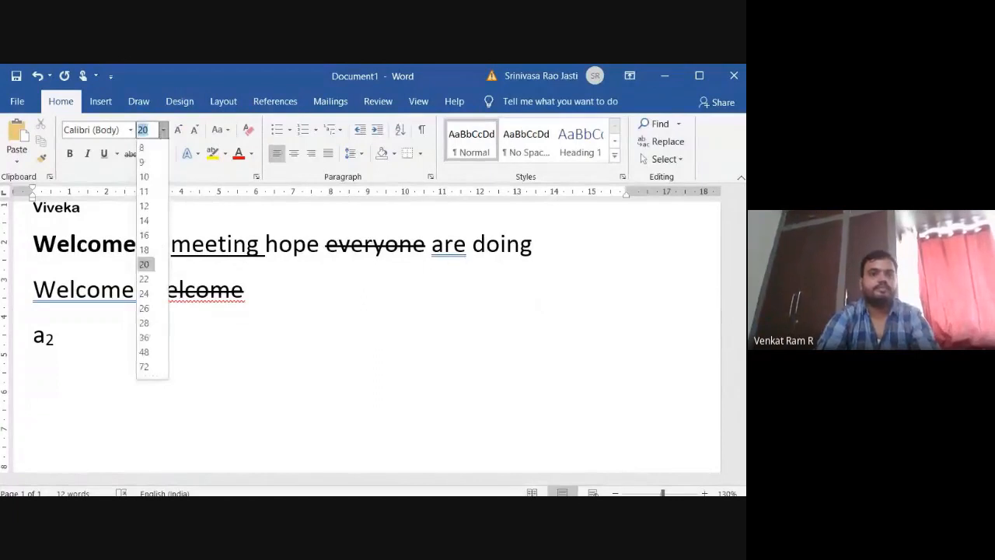
click(144, 337)
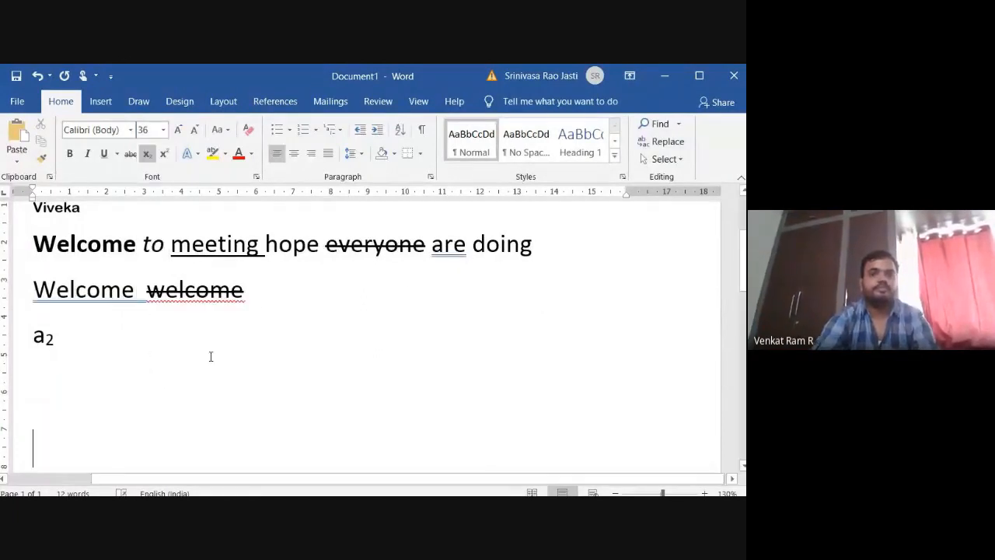
key(Return)
text(S)
key(BackSpace)
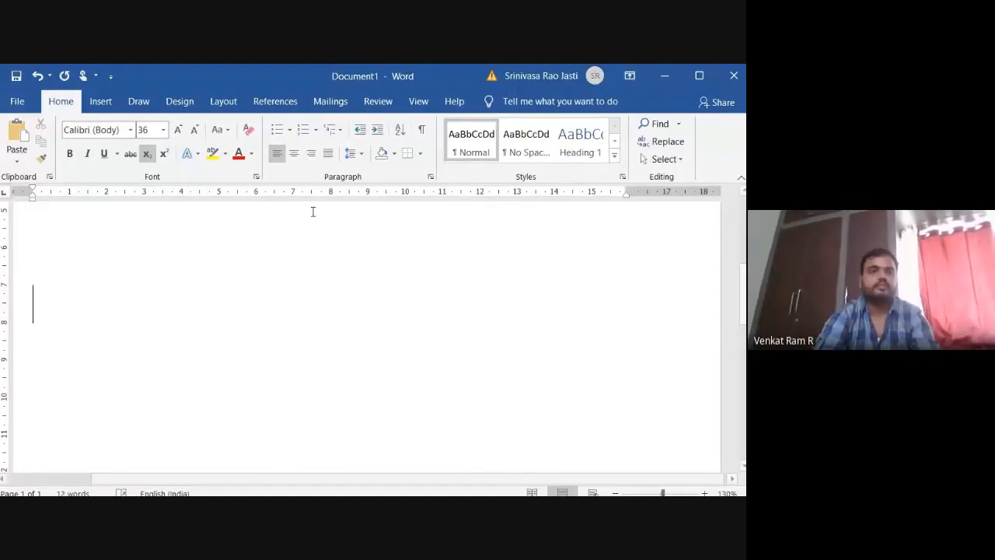
Set the font size to 72, choose the orange-outlined text effect, and write "hello" on the empty line.
click(163, 130)
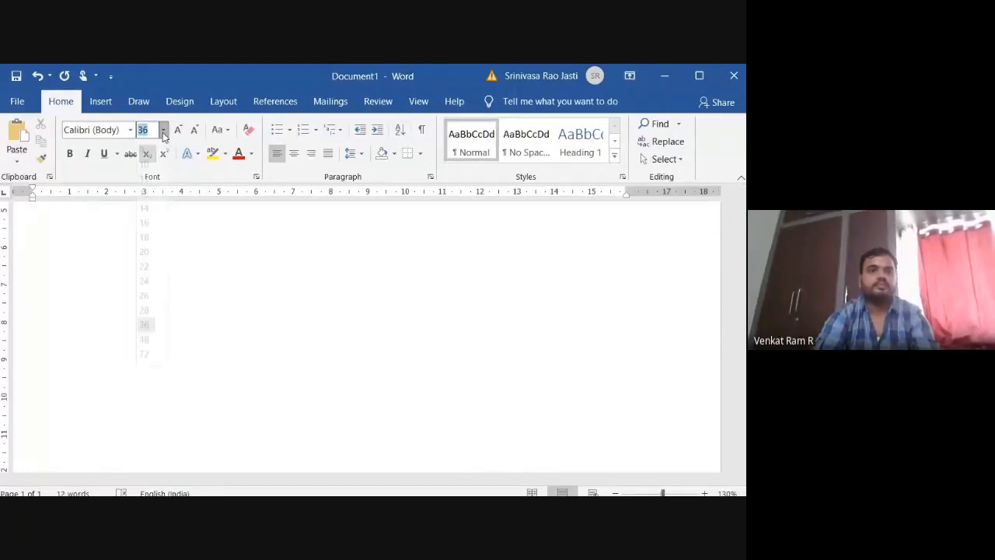
click(143, 367)
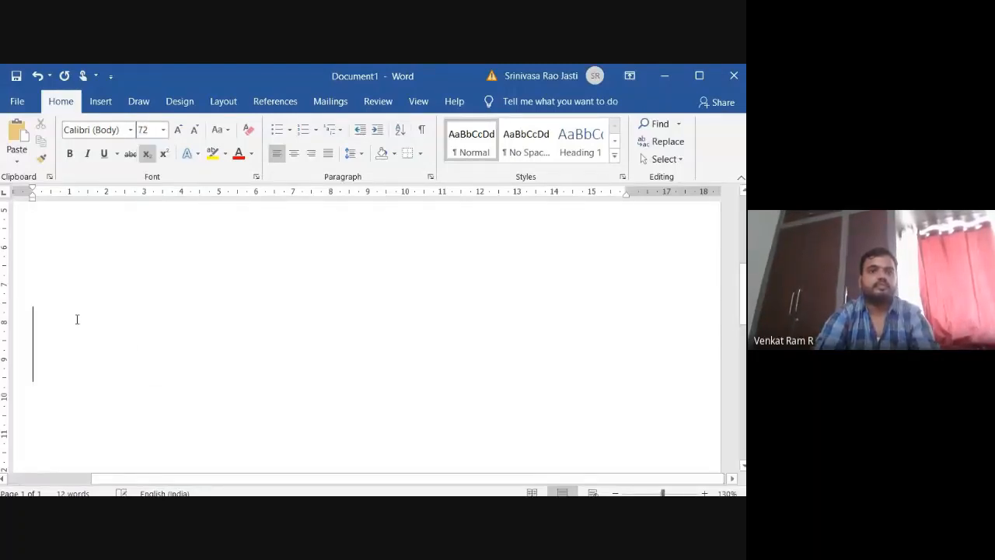
click(187, 155)
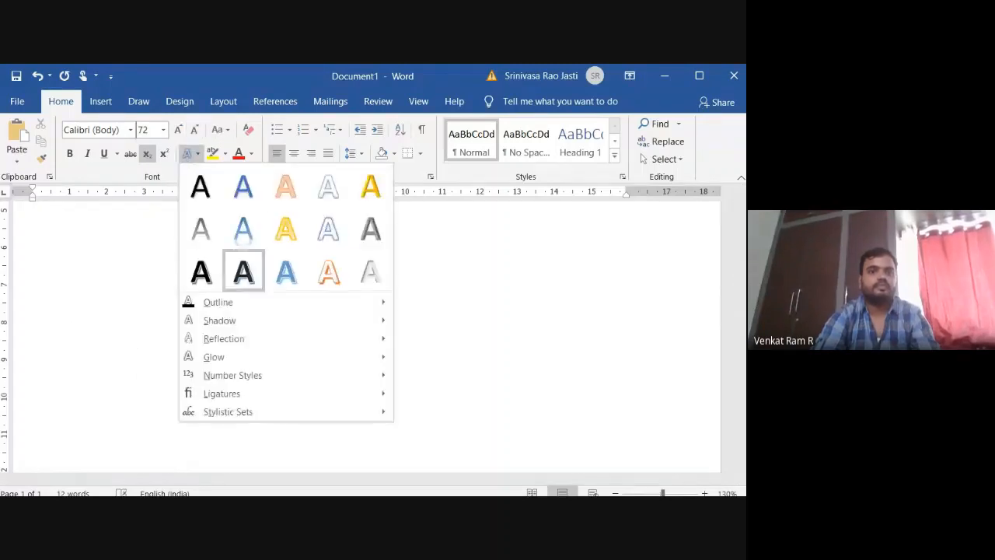
click(329, 272)
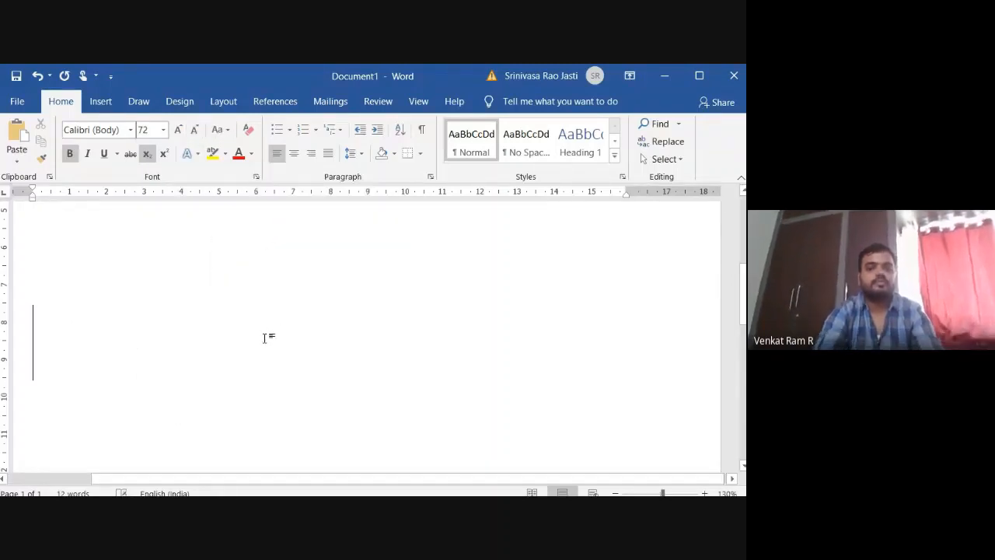
text(hello)
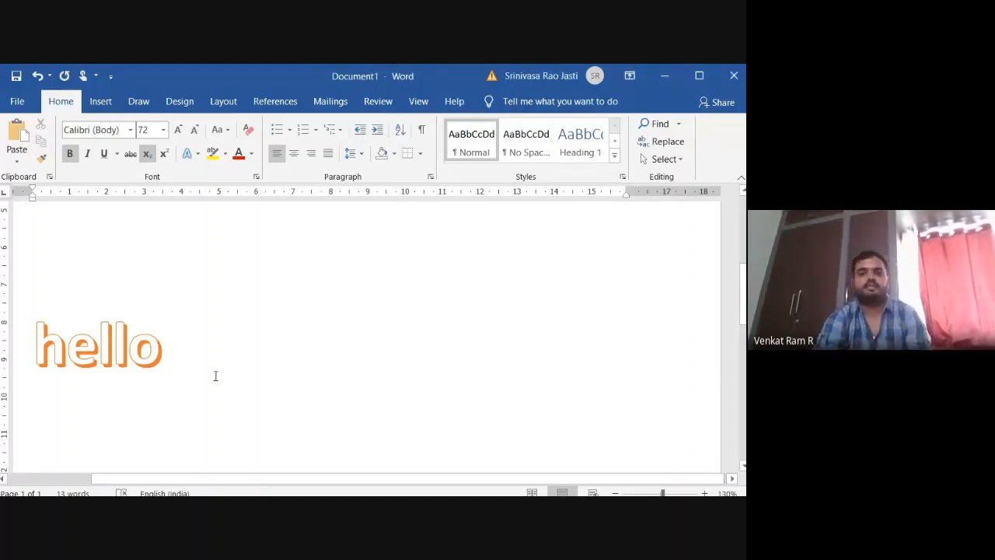
Choose the black letter text effect with a shadow and write a second "hello" after the orange one.
click(191, 153)
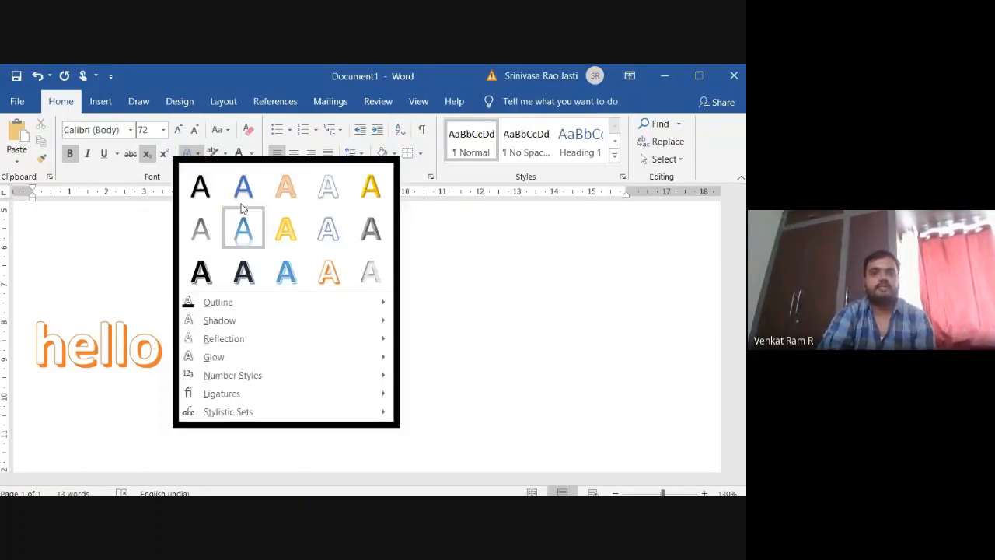
click(200, 186)
text(hello)
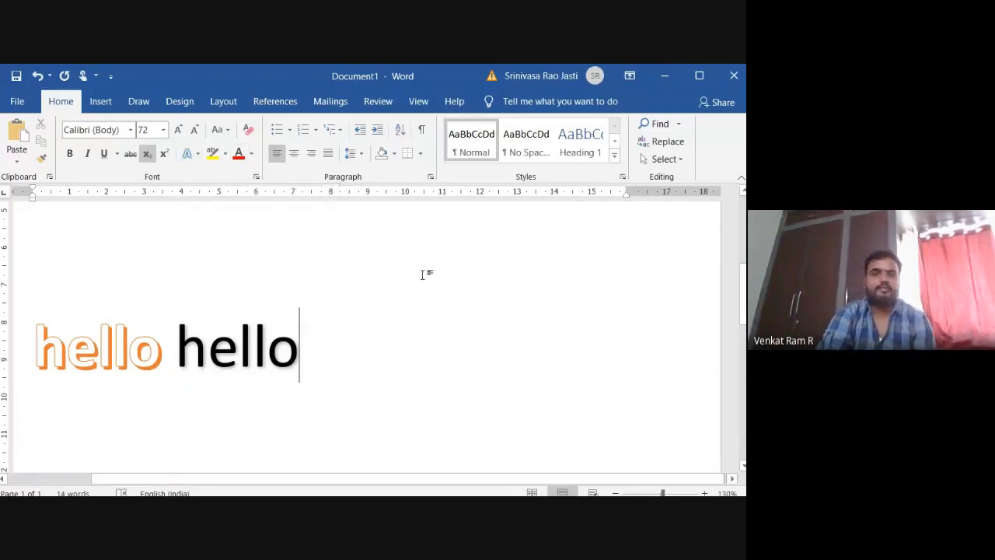
Write "hey there" after the second "hello" and highlight those two words in yellow.
click(226, 155)
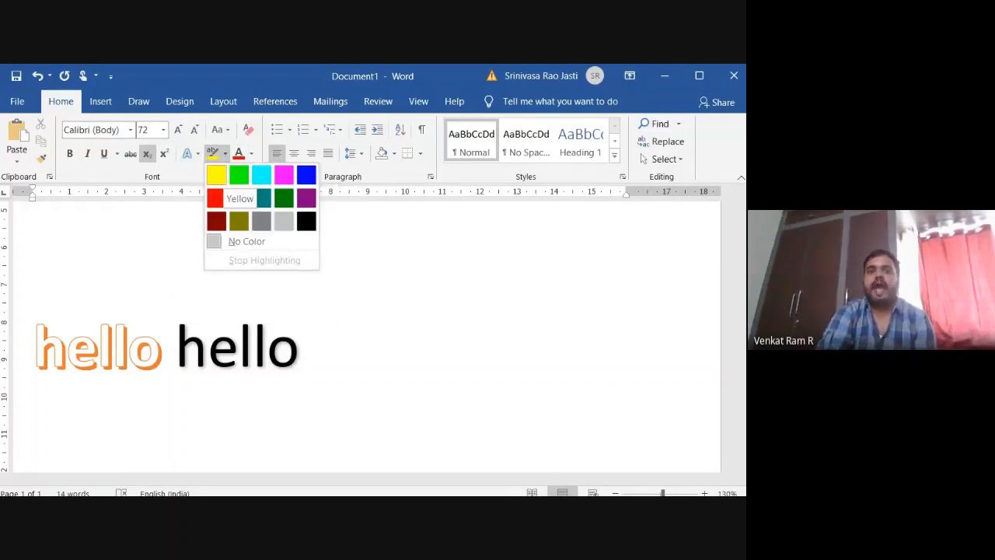
click(221, 176)
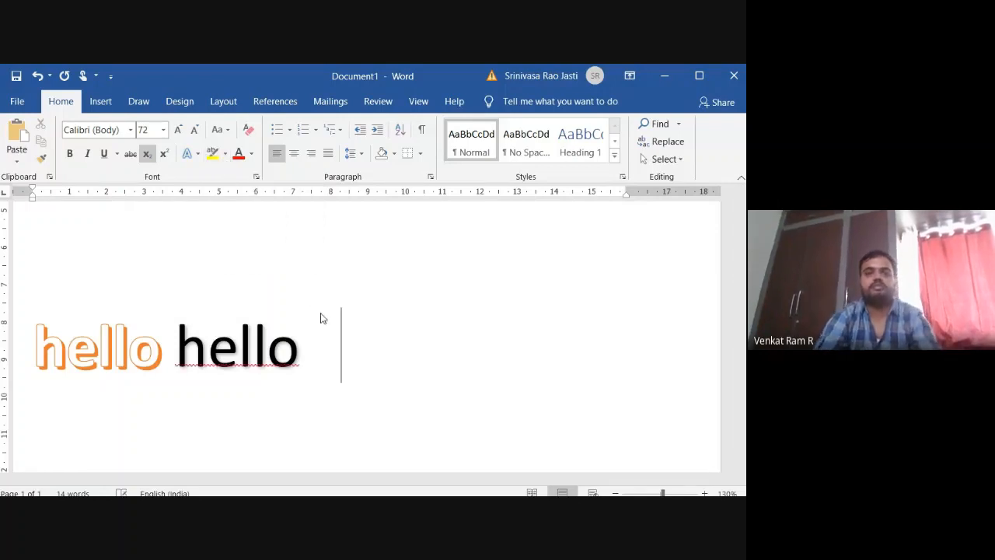
text(hey th)
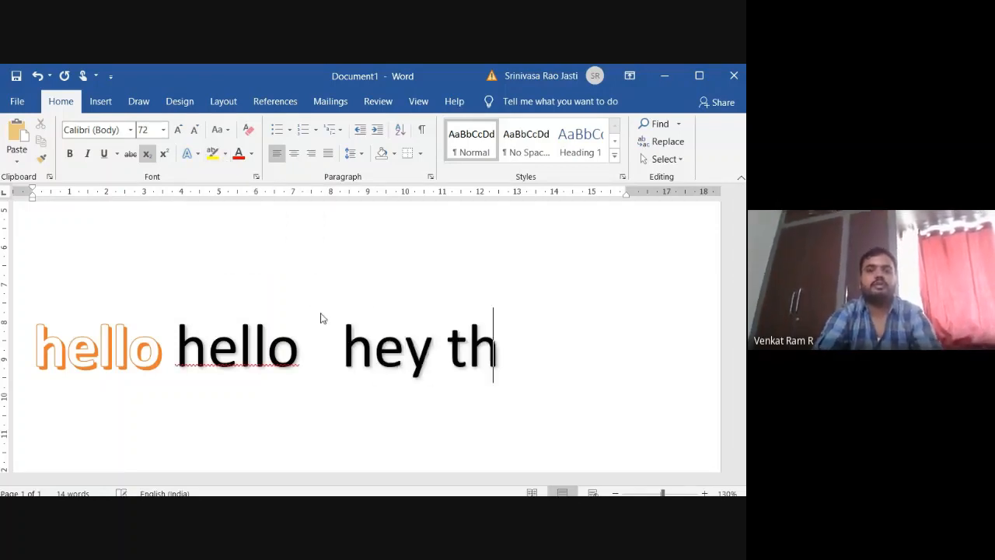
text(ere)
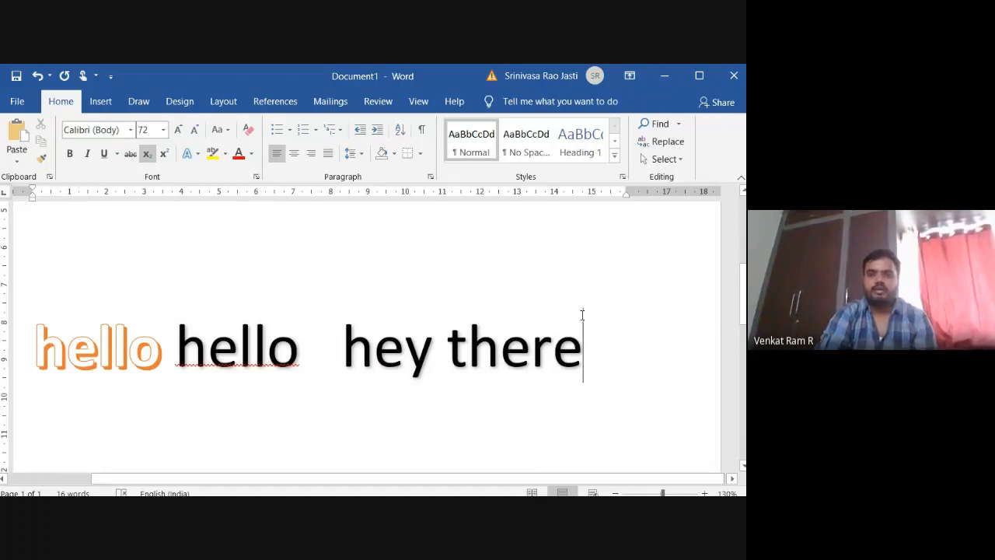
drag(583, 314, 343, 333)
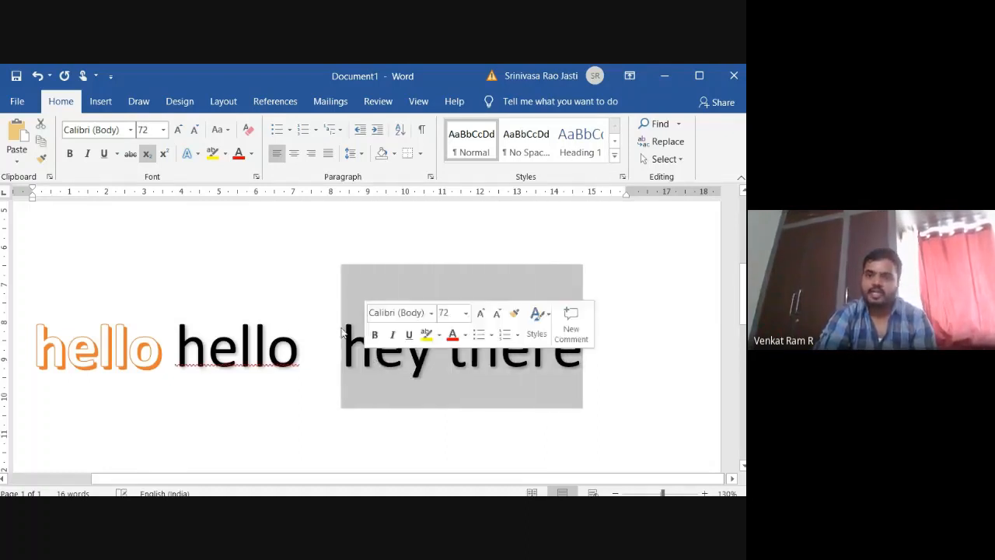
click(212, 153)
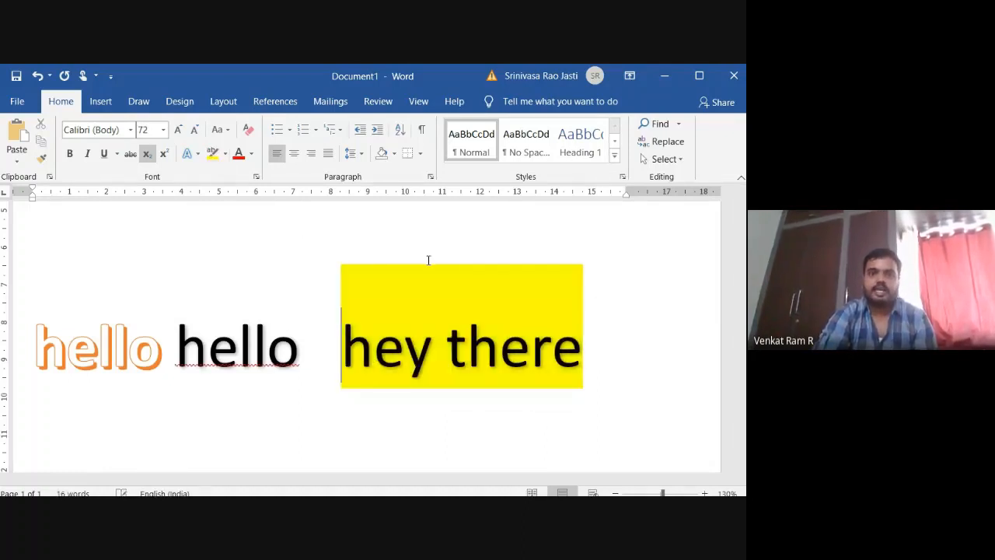
Switch the font colour to light orange after "hey there" and write "hello" on a new line below.
click(618, 373)
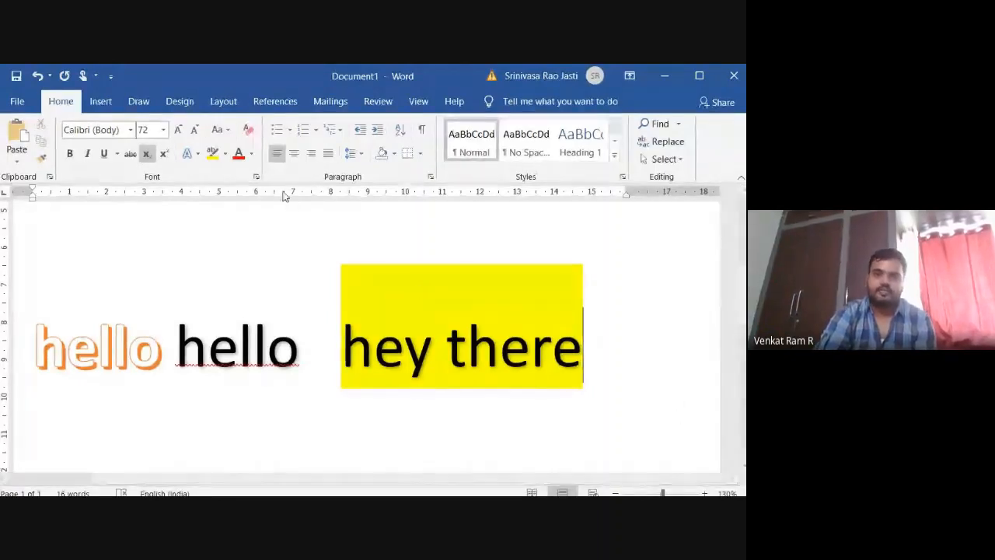
click(251, 154)
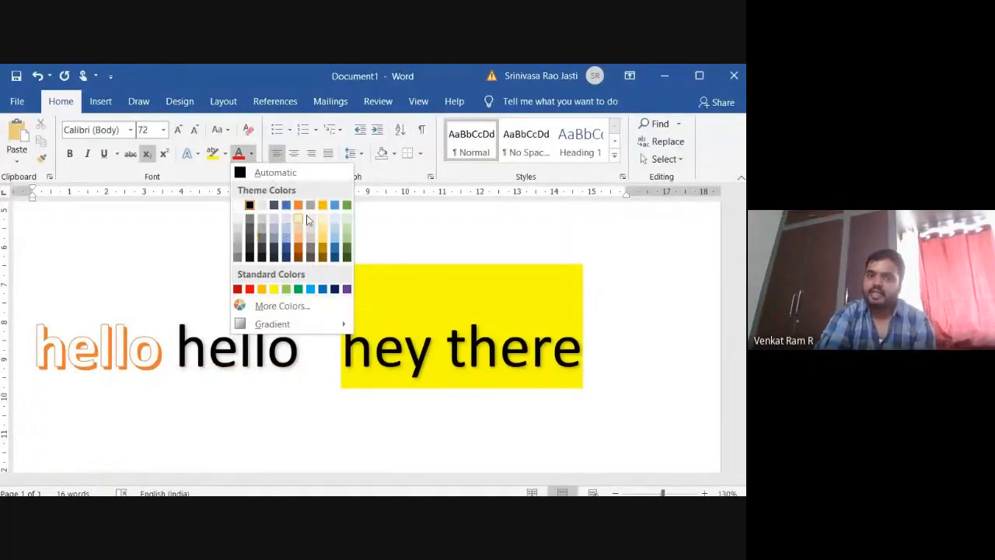
click(614, 232)
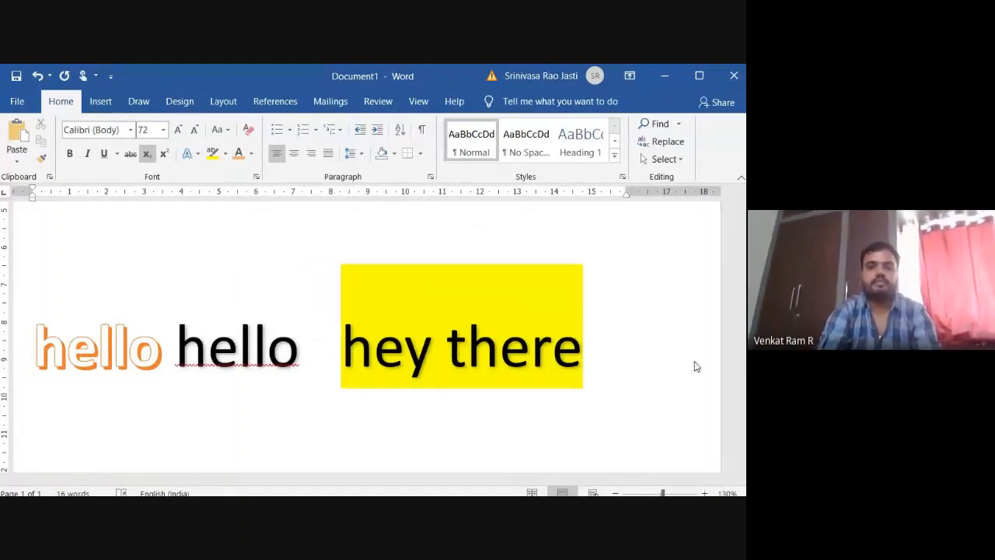
key(Return)
text(hello)
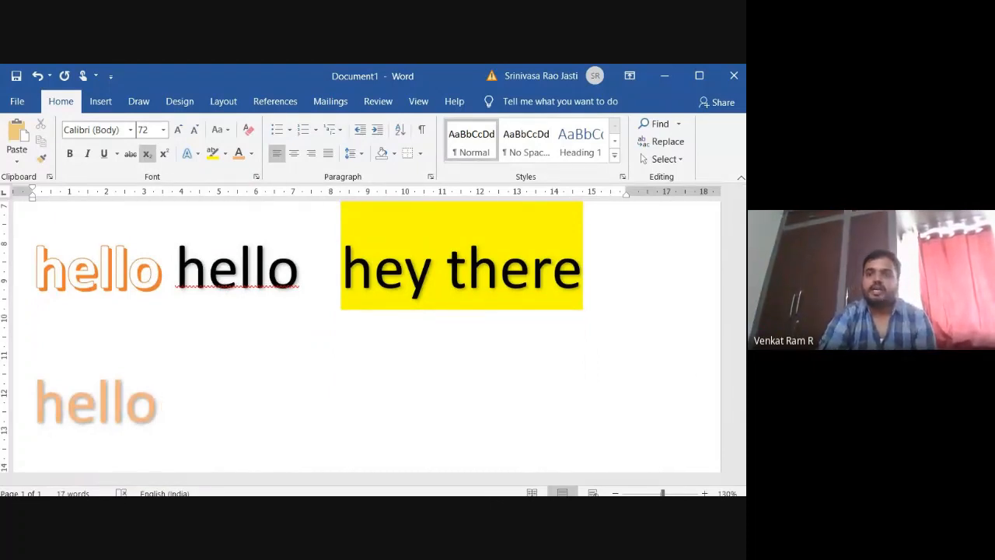
Add blank lines below the light orange "hello" until the insertion point is on the fourth page.
drag(744, 318, 744, 432)
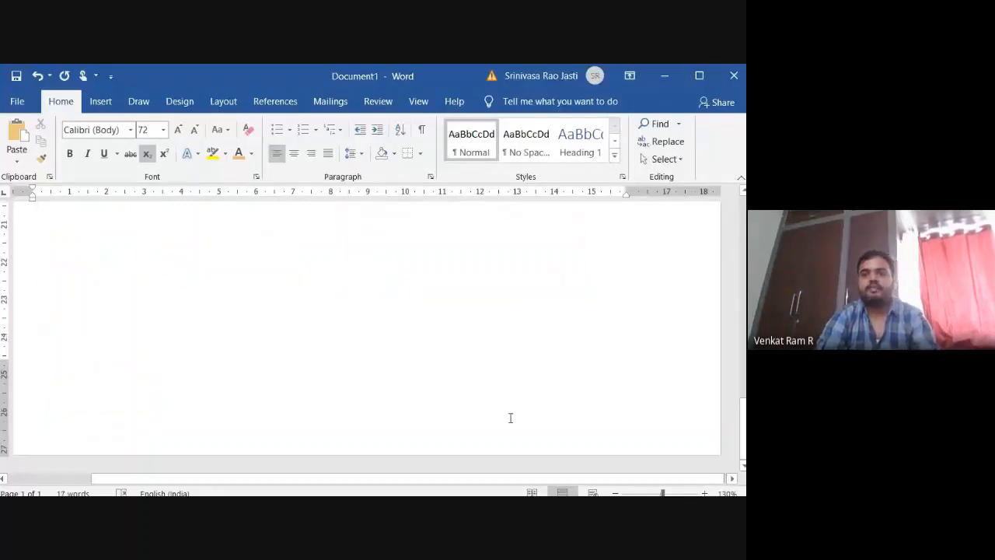
scroll(510, 420, up, 10)
key(Return)
key(Return)
key(Return)
key(Return)
key(Return)
key(Return)
key(Return)
key(Return)
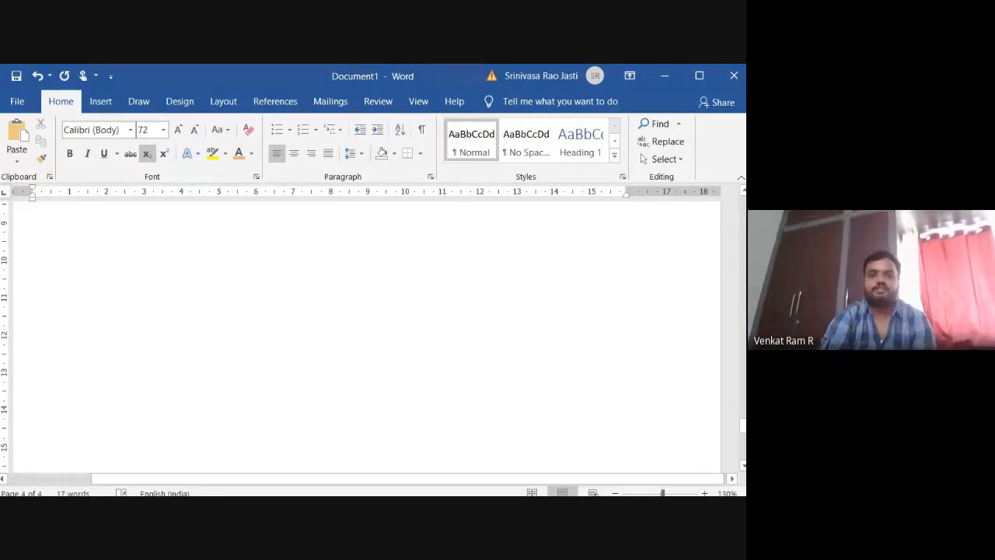
drag(742, 432, 731, 255)
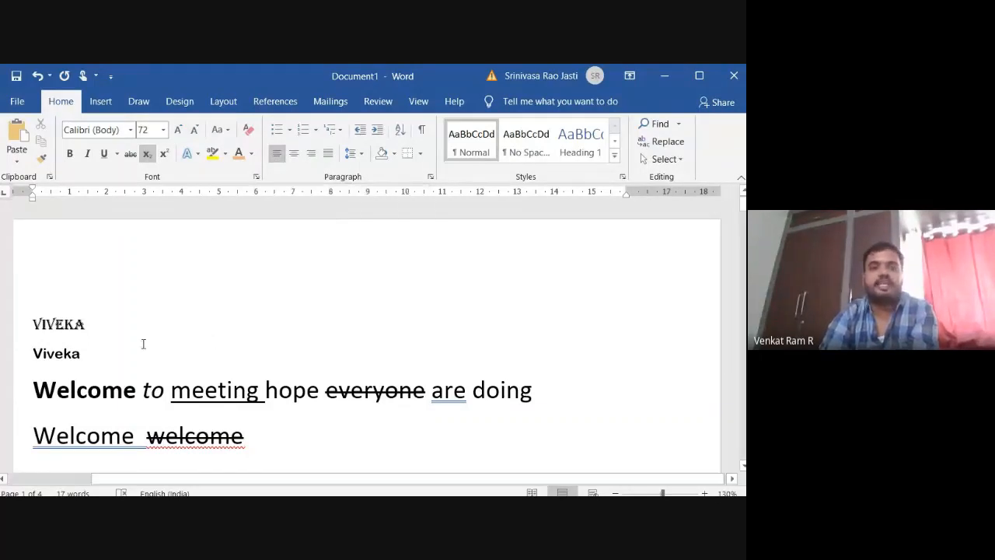
Try centred, right and justified alignment in turn on the empty line of page 4.
click(294, 154)
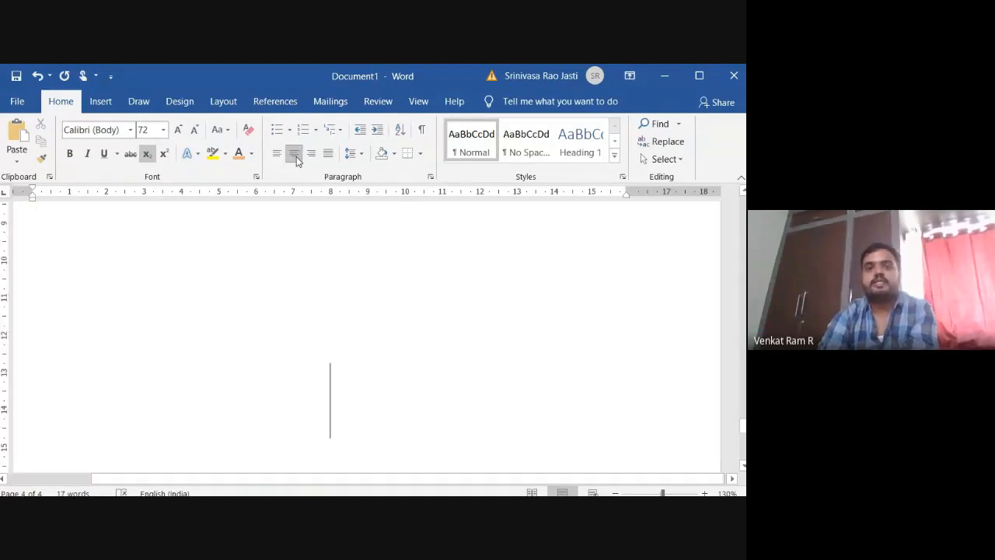
click(311, 154)
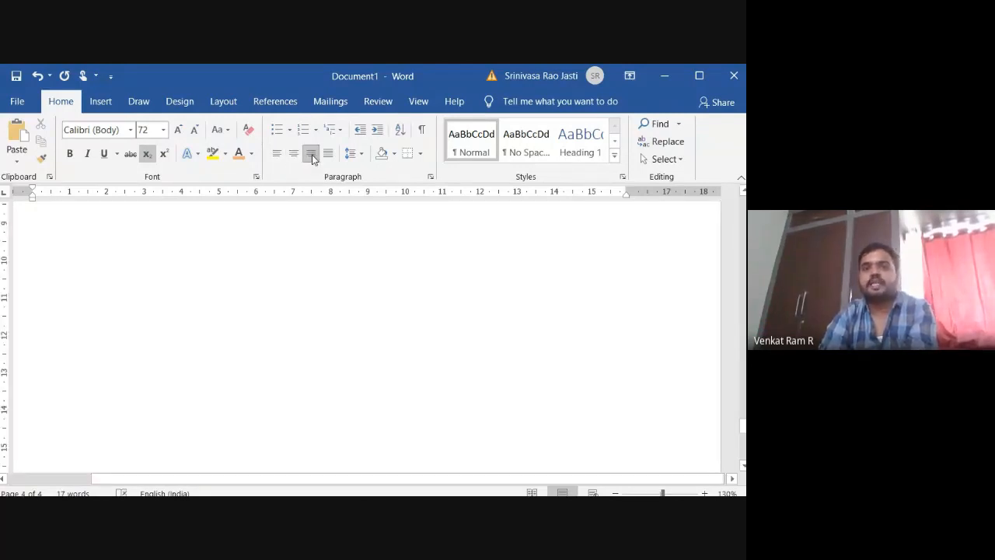
click(331, 156)
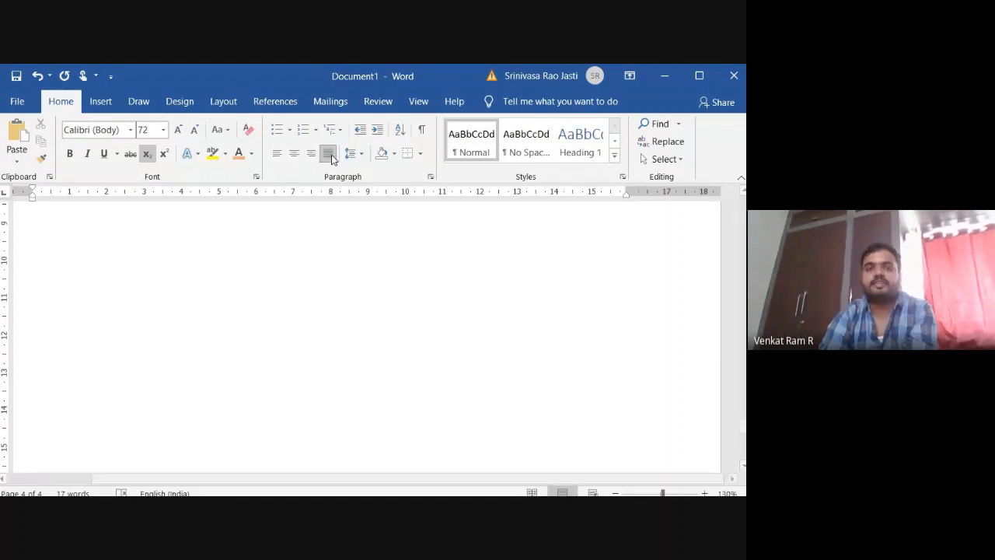
Left-align the empty line on page 4, write "left alignment" there, and start a new line below.
click(277, 154)
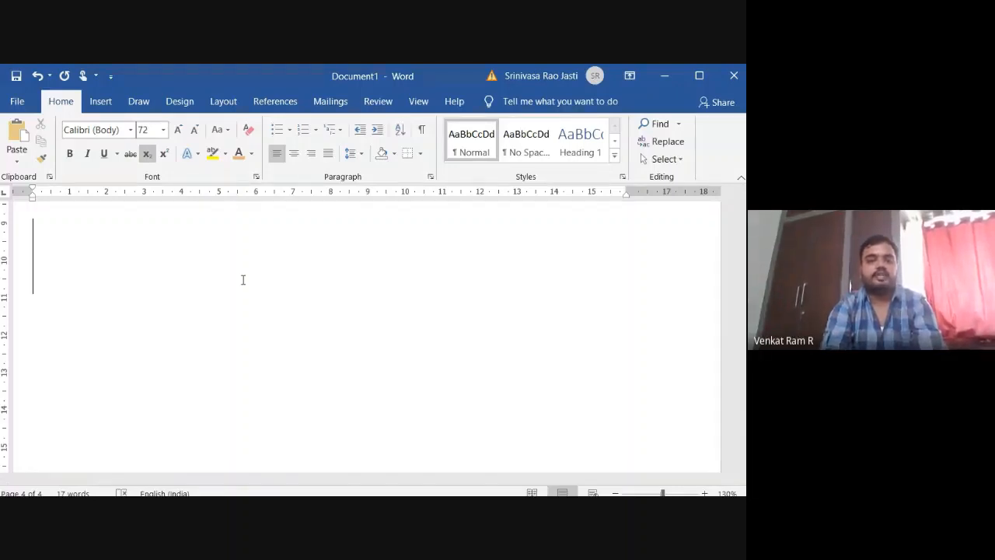
text(left allignment)
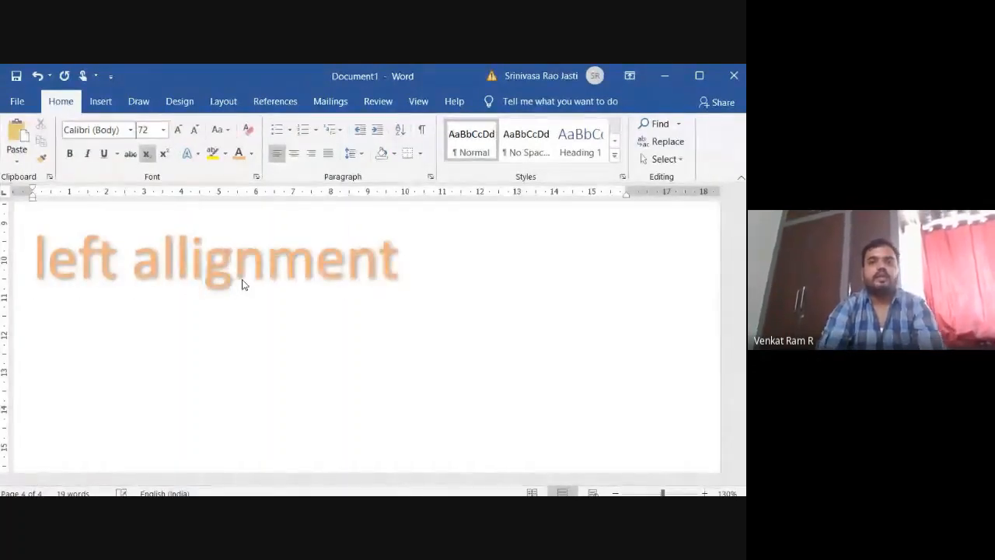
key(Return)
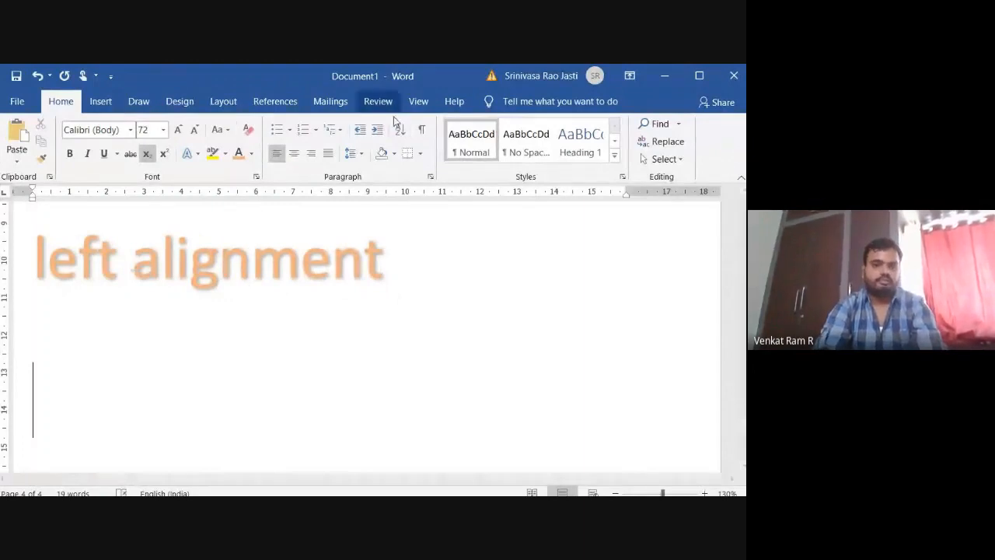
Change the font colour to blue and write "right alignment" on the line below "left alignment".
click(251, 153)
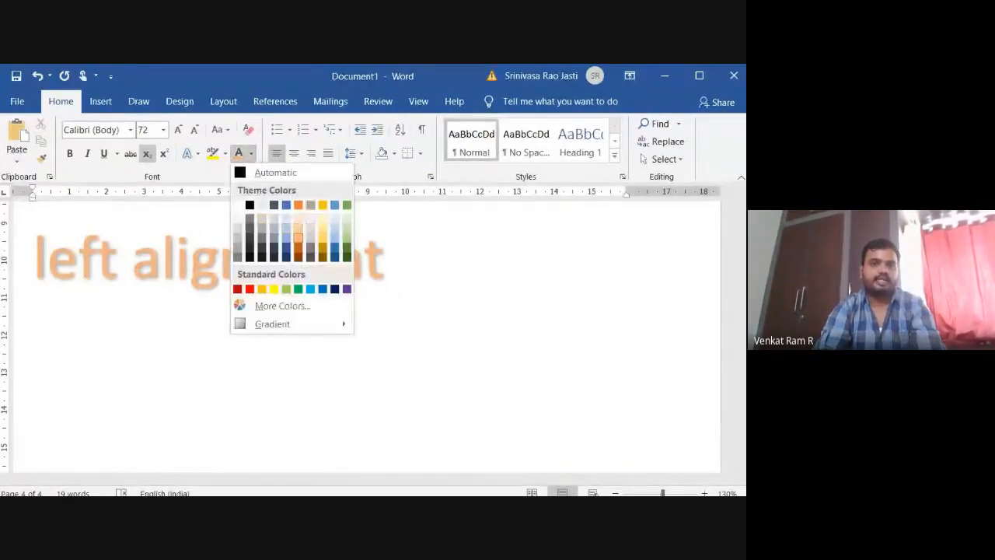
click(285, 205)
text(right)
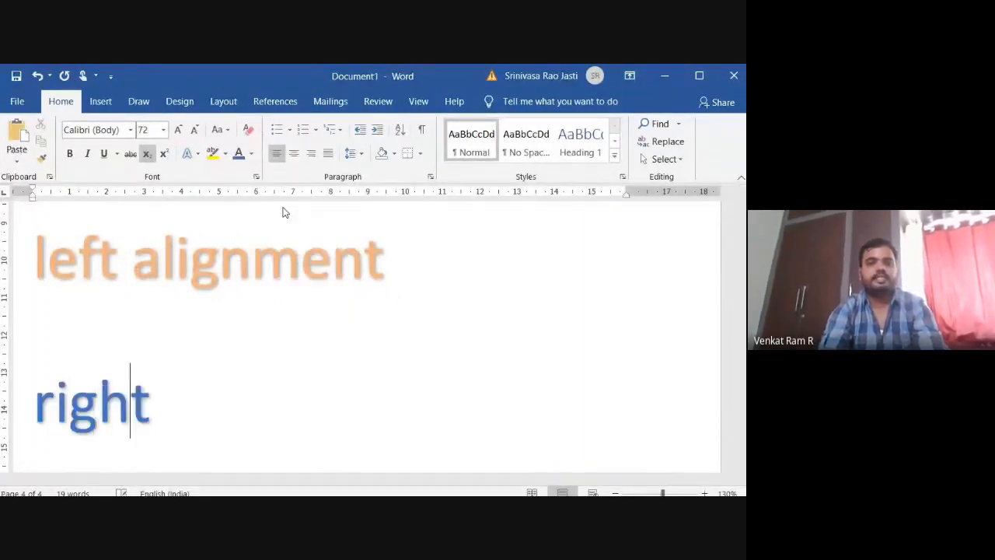
text( alignment)
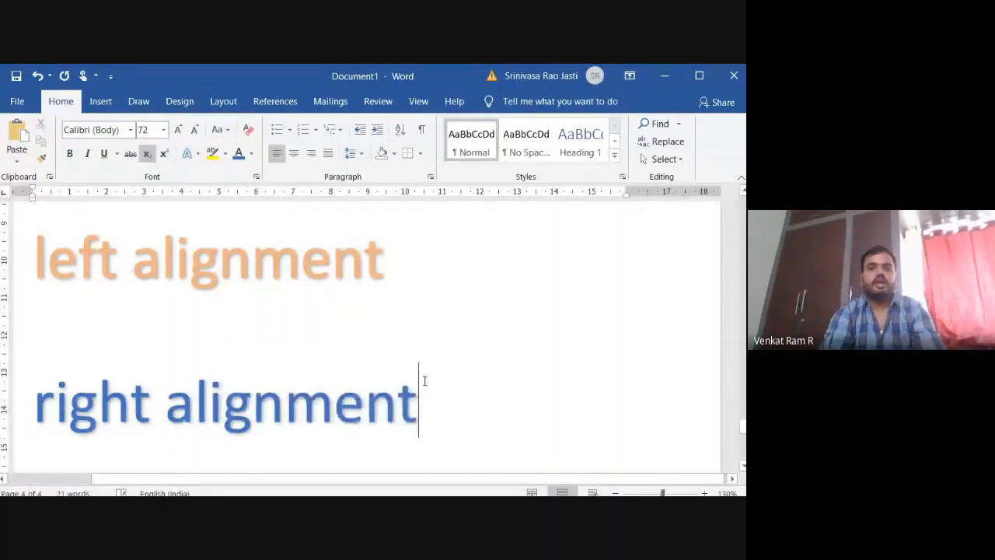
Align the blue "right alignment" line to the right margin and place the insertion point at its end.
drag(422, 380, 77, 429)
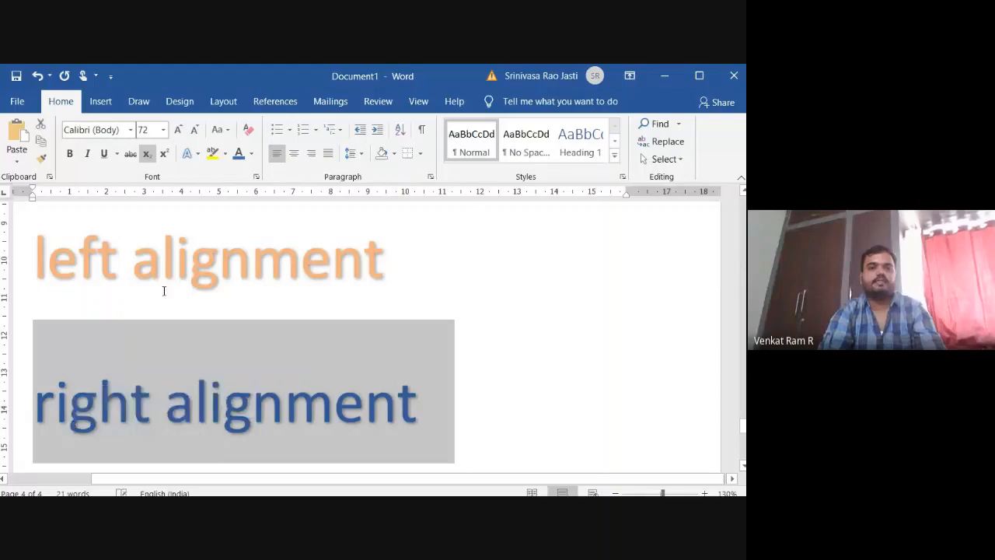
click(311, 160)
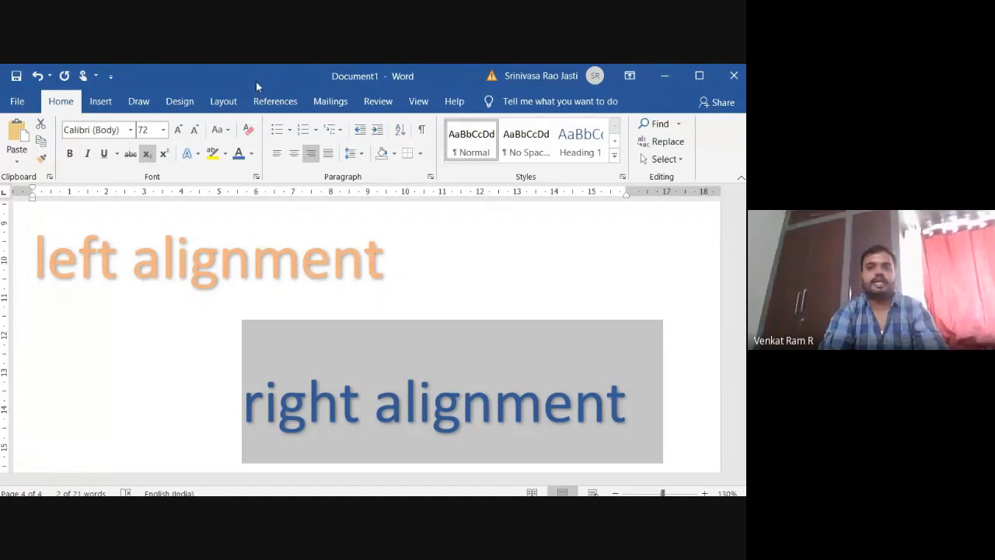
click(662, 410)
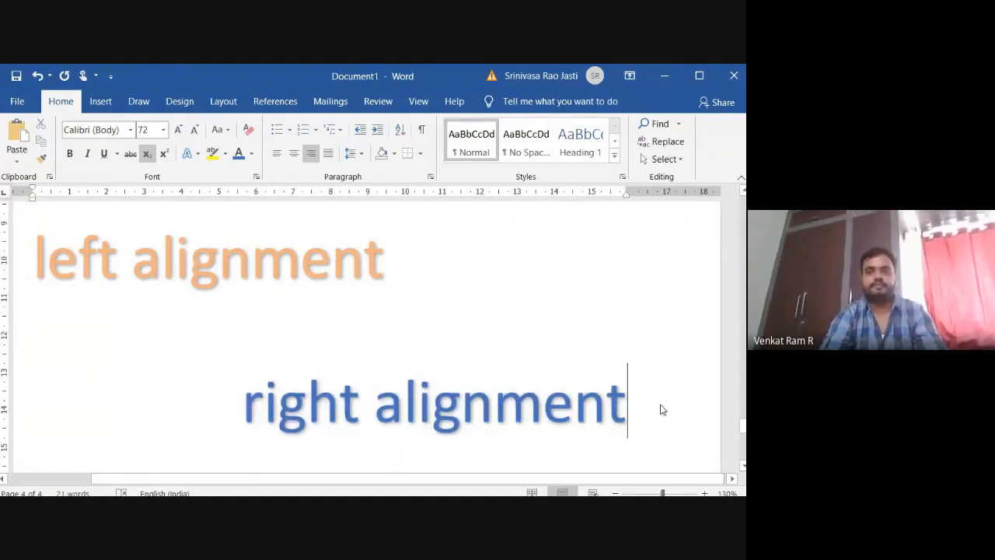
Start a centre-aligned line with an orange font colour below "right alignment".
key(Return)
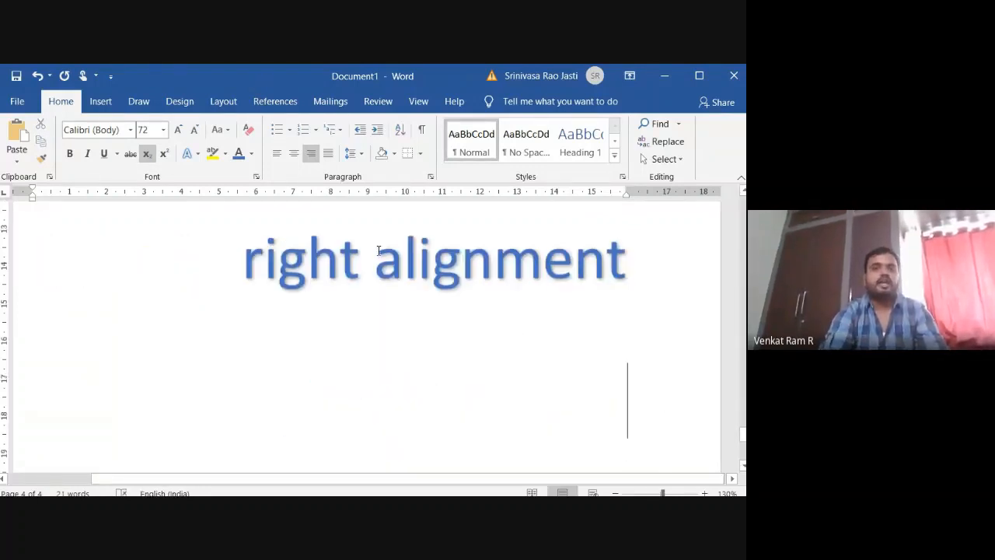
click(251, 154)
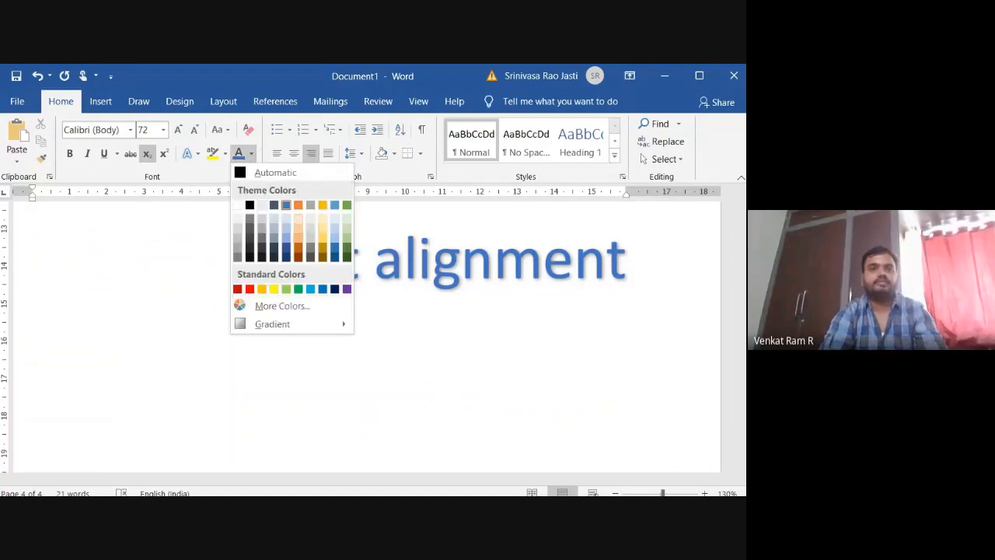
key(Escape)
click(294, 153)
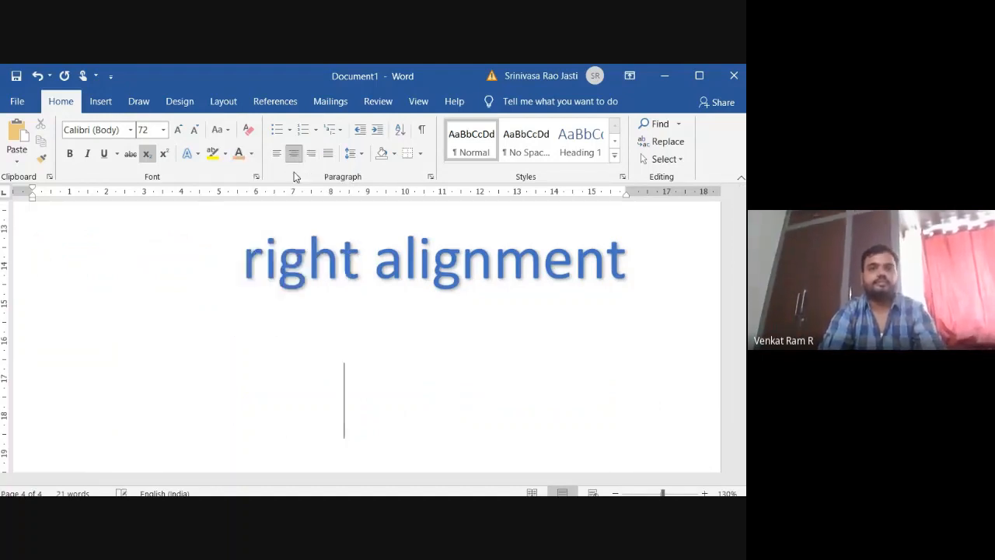
text(c)
click(286, 279)
text(entre)
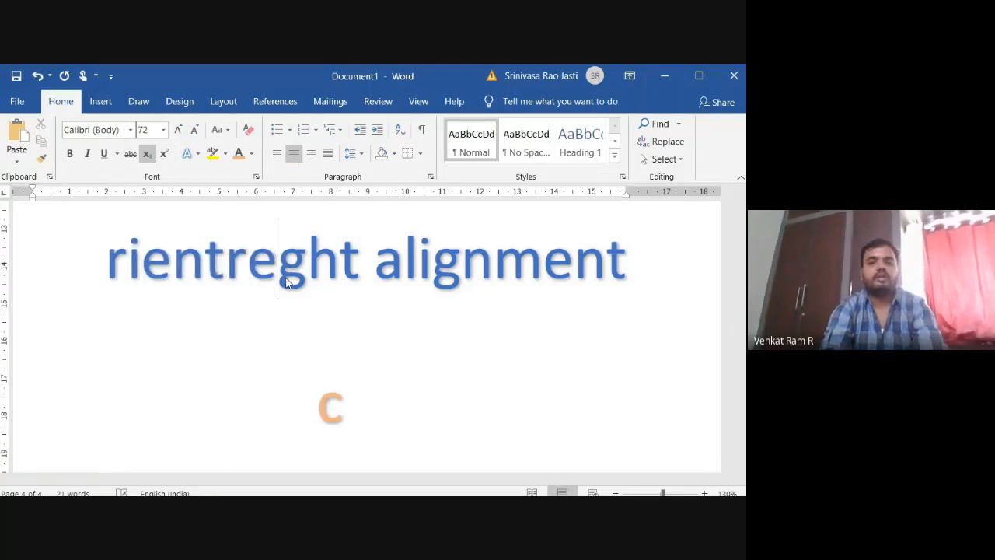
key(BackSpace)
key(BackSpace)
key(BackSpace)
key(BackSpace)
key(BackSpace)
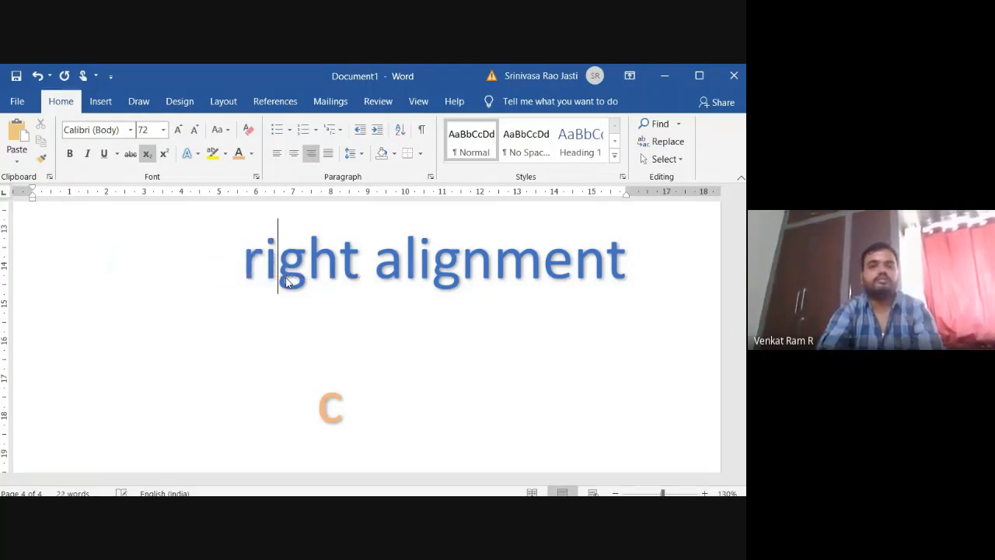
click(344, 414)
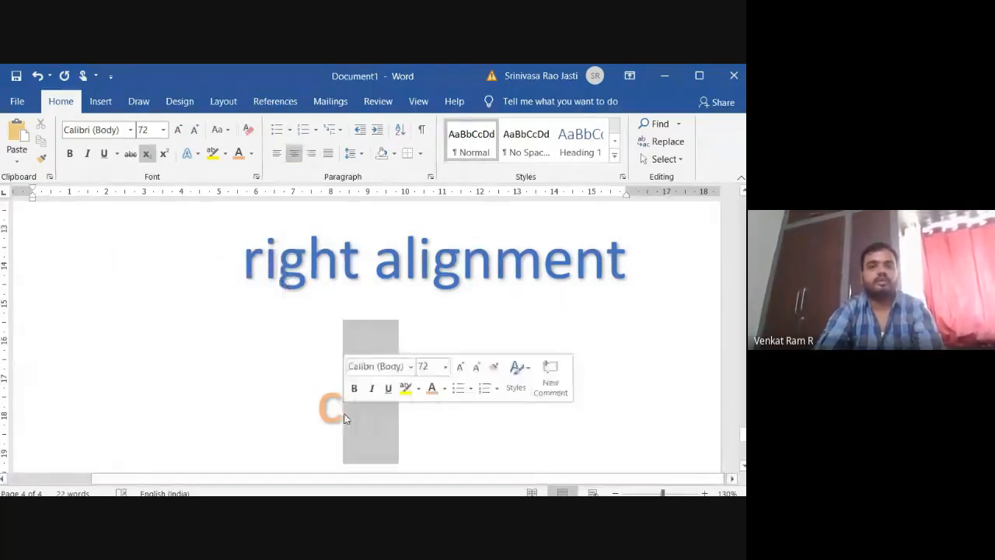
text(en)
key(BackSpace)
key(BackSpace)
key(BackSpace)
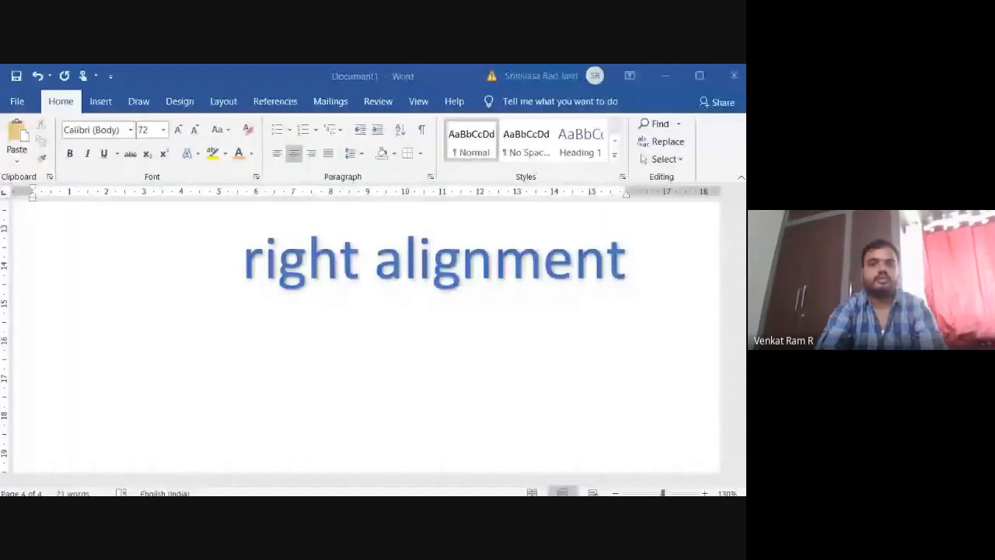
Write "centre alignement" on the centred line below "right alignment".
text(c)
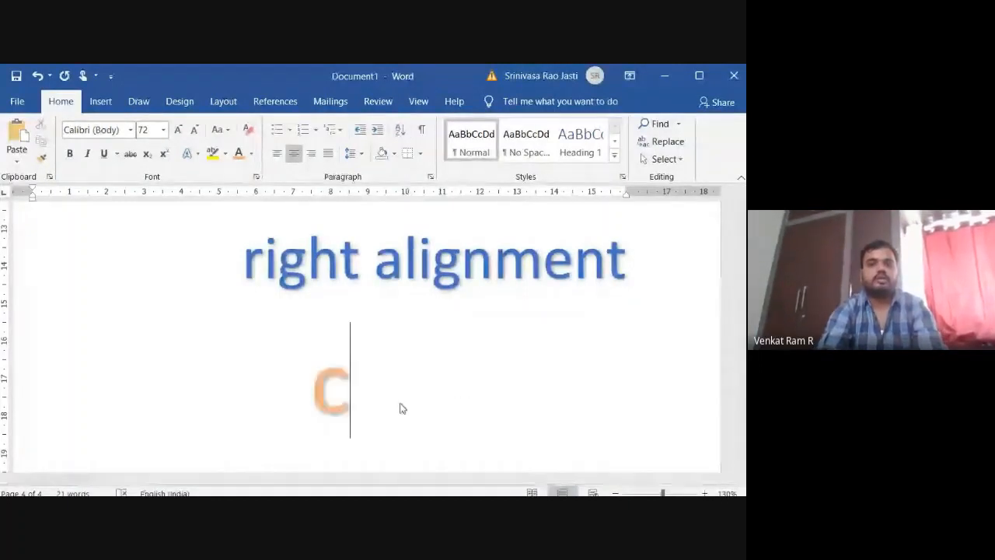
text(entre al)
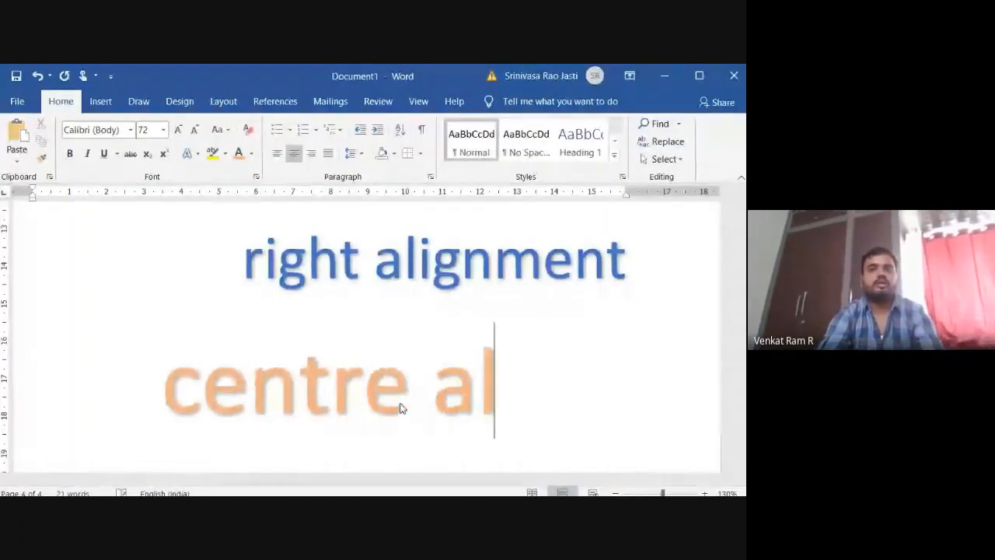
text(ignement)
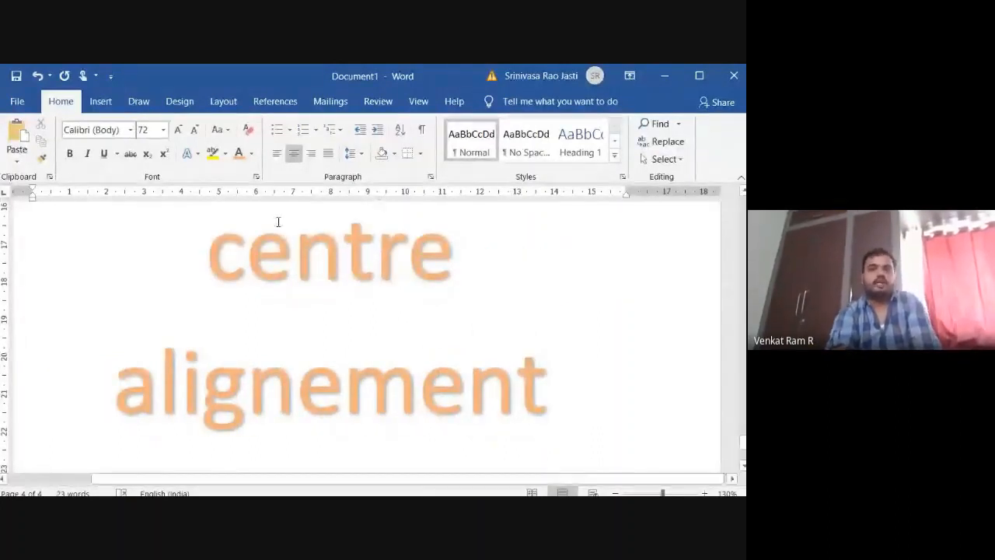
Justify the "centre alignement" paragraph and delete its text.
click(329, 155)
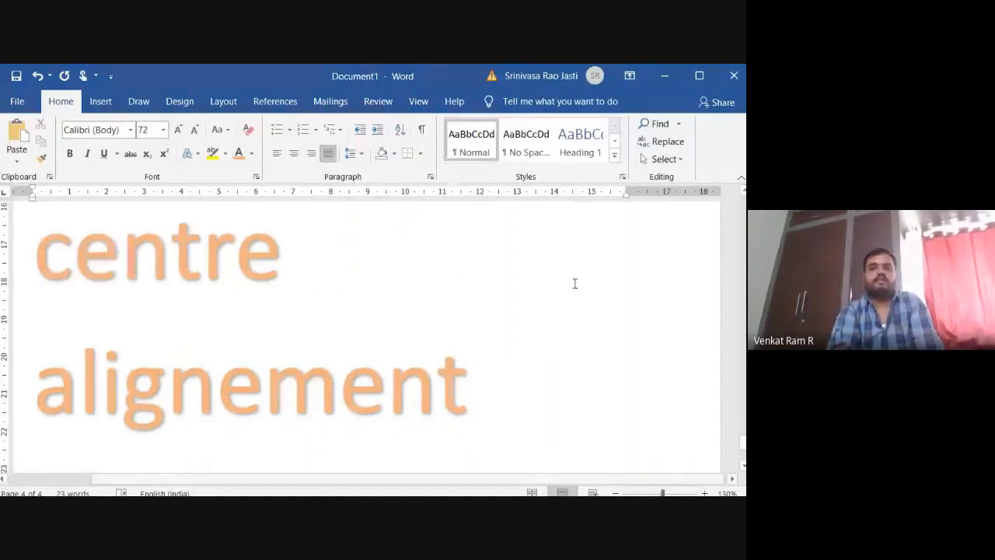
drag(560, 415, 148, 284)
key(BackSpace)
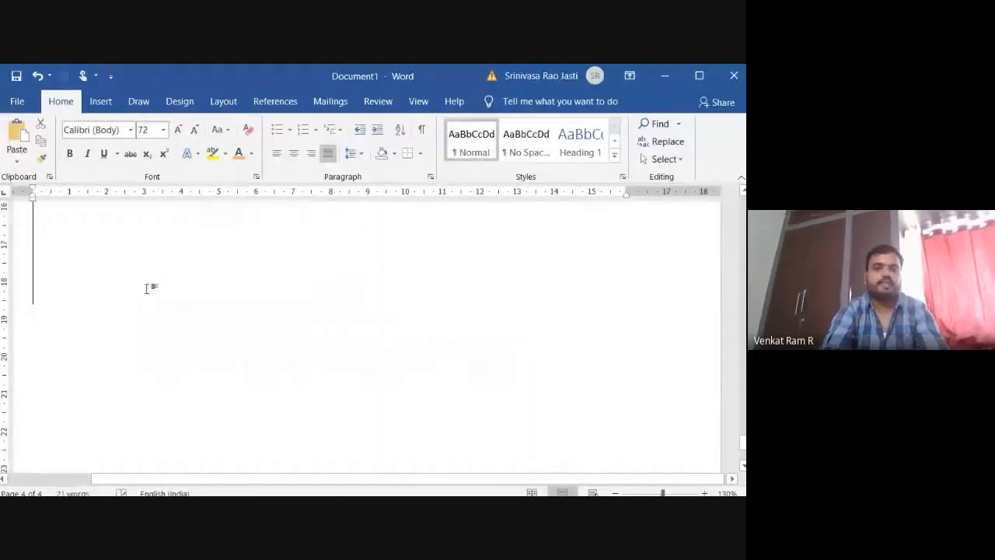
Write the word "hello" six times, separated by spaces, in the empty justified paragraph.
text(hello very)
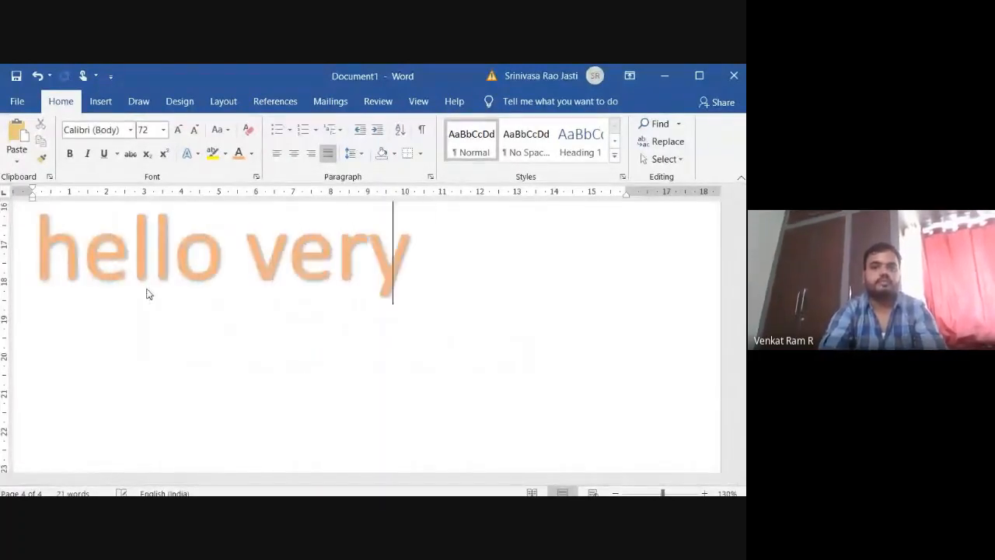
text( o)
key(BackSpace)
key(BackSpace)
key(BackSpace)
key(BackSpace)
key(BackSpace)
key(BackSpace)
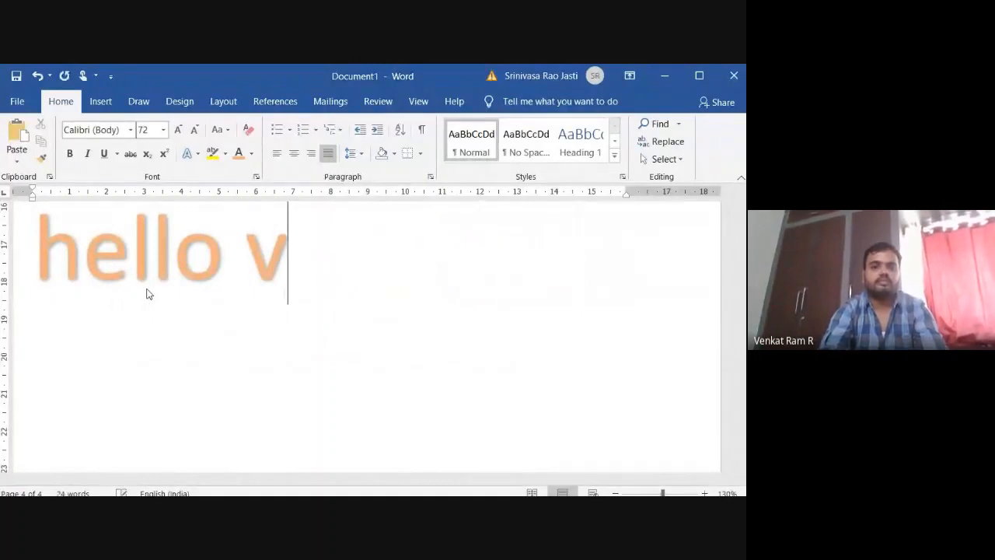
key(BackSpace)
text(hello hello)
key(BackSpace)
text(e)
key(BackSpace)
key(BackSpace)
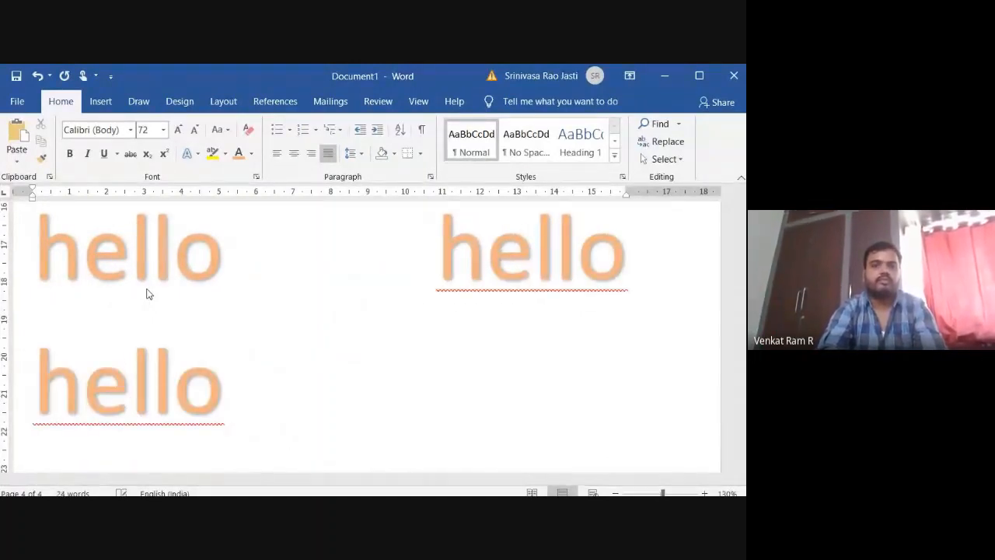
key(BackSpace)
text(hello )
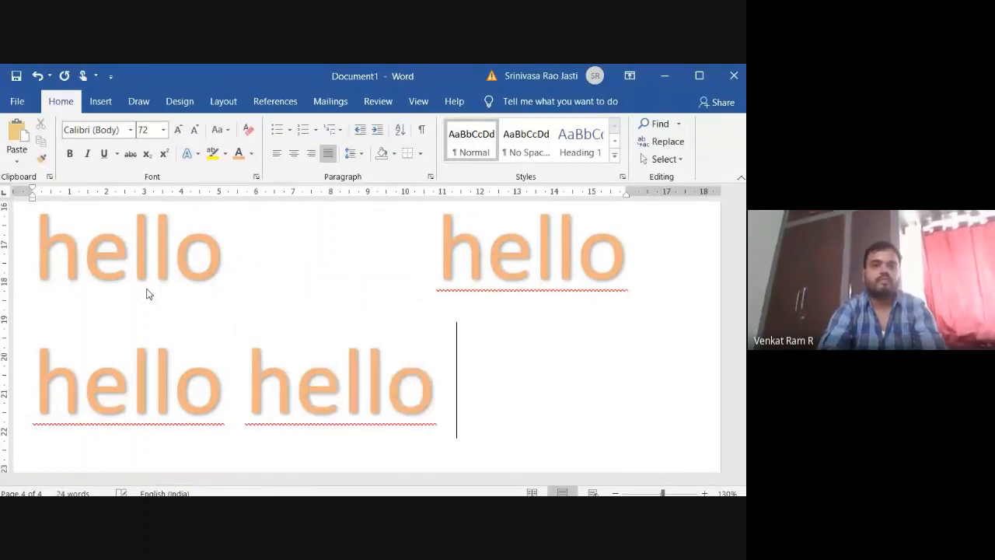
text(hello)
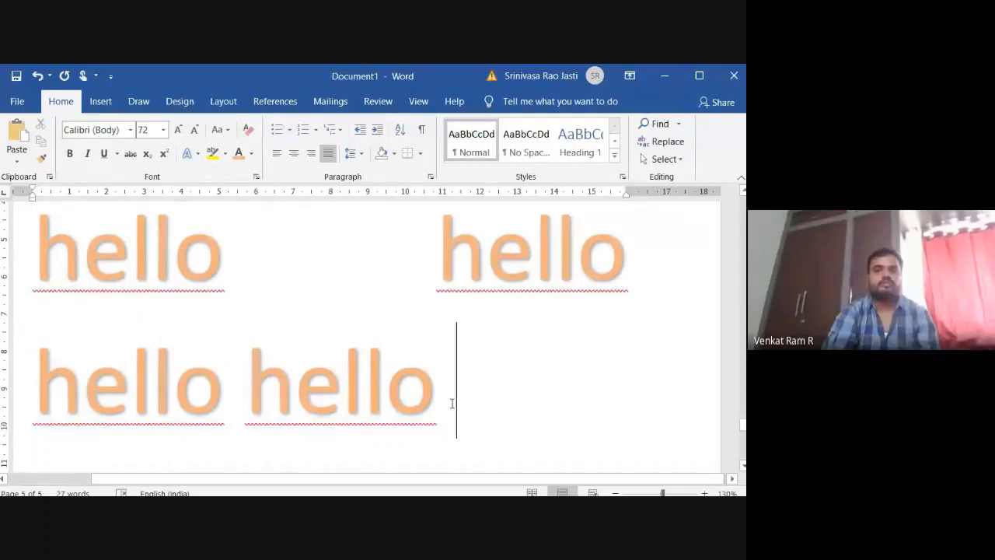
Set the font size of all six "hello" words to 22.
drag(452, 403, 37, 305)
drag(22, 221, 24, 193)
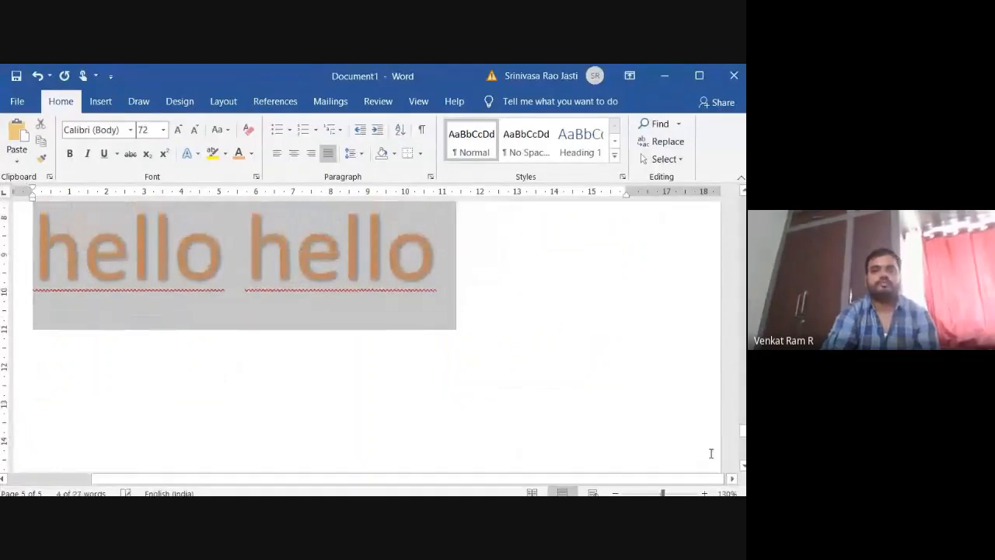
scroll(674, 453, up, 2)
scroll(34, 353, up, 3)
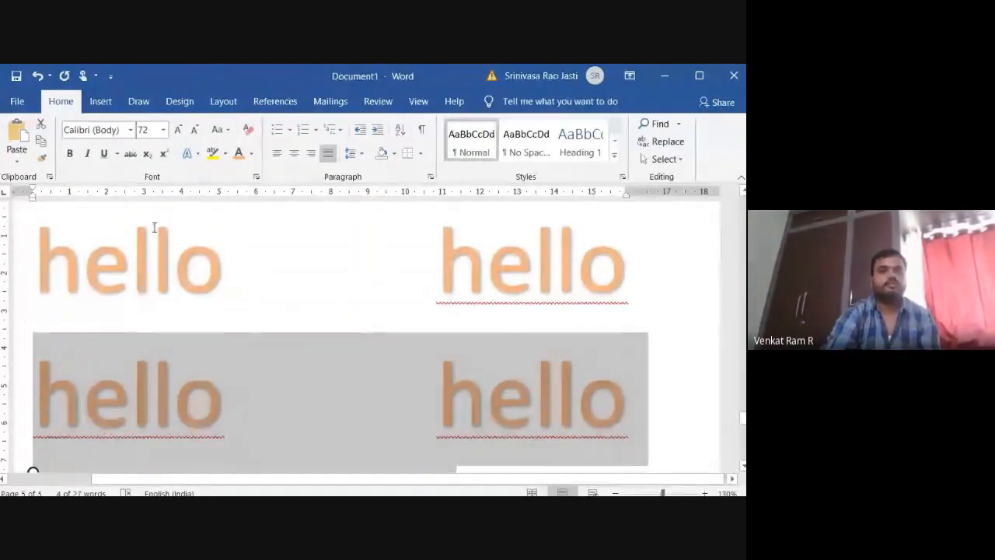
drag(48, 222, 316, 378)
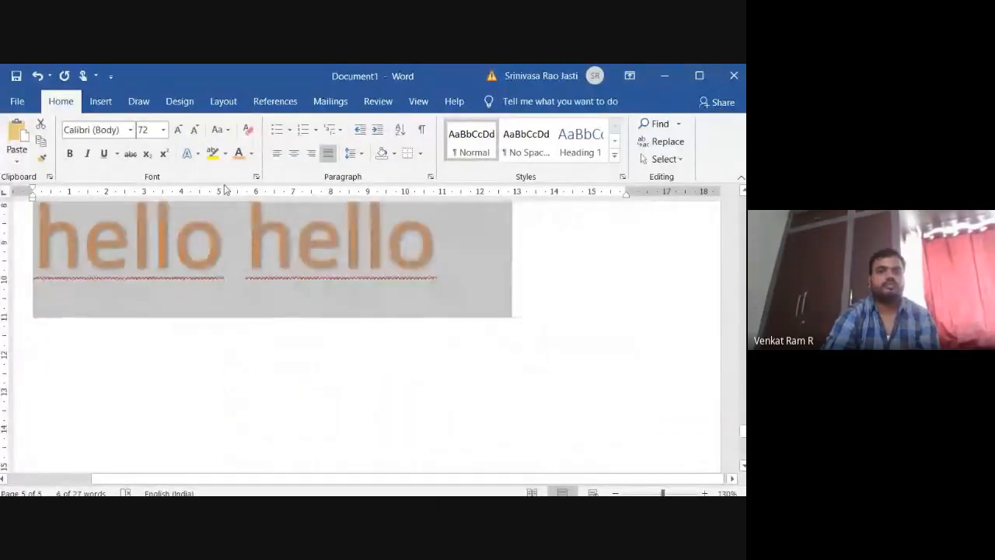
click(163, 129)
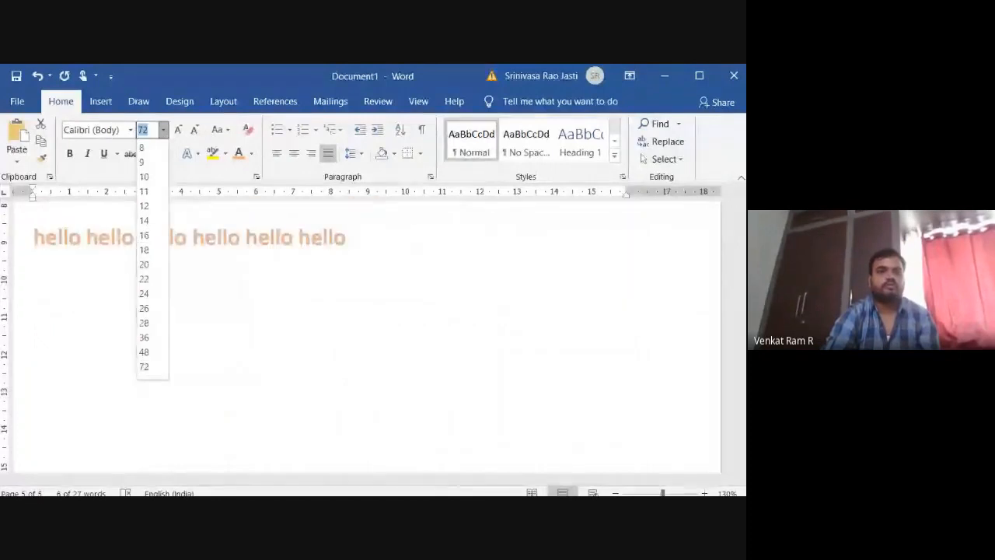
click(162, 279)
click(369, 318)
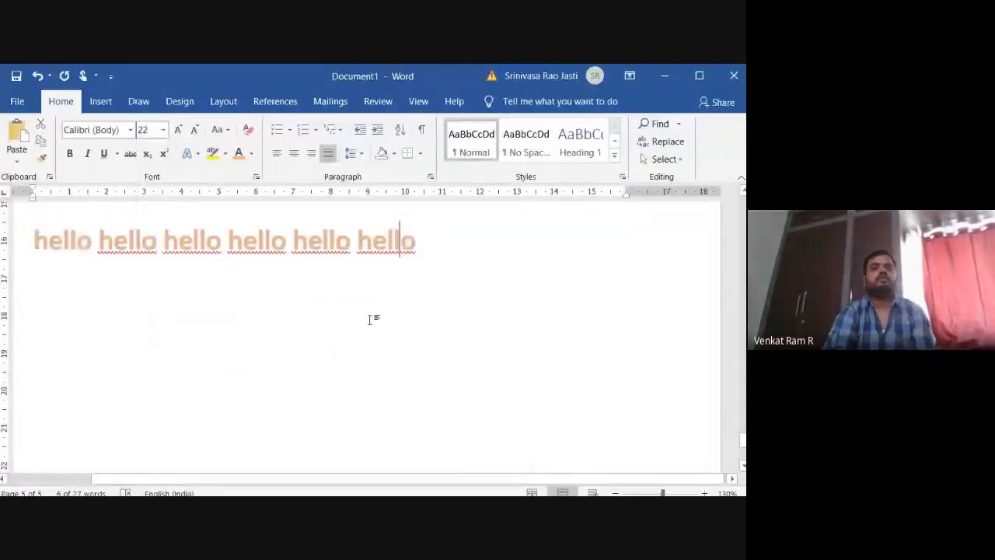
Add six more "hello" words to the end of the justified paragraph so it runs onto a second line.
drag(436, 247, 32, 238)
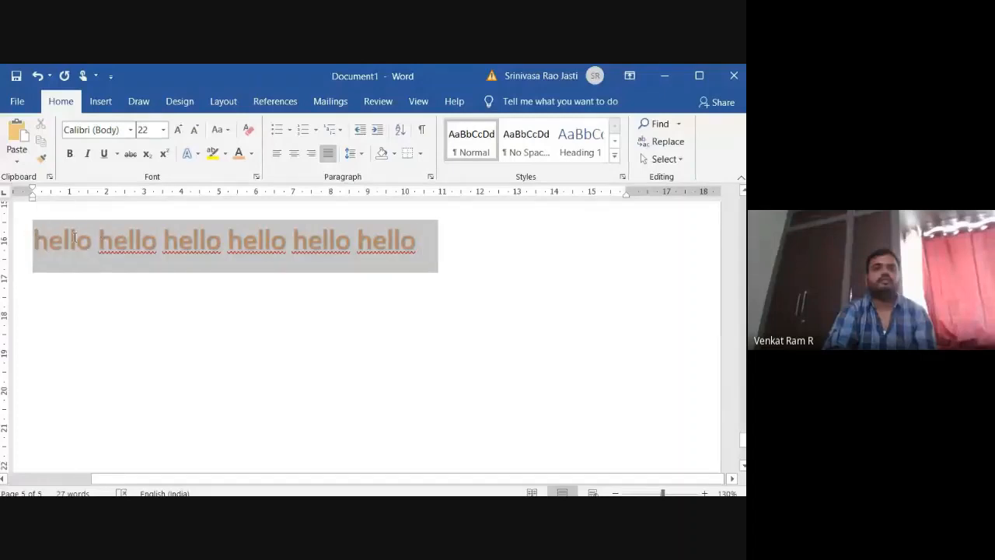
click(447, 235)
text(hello)
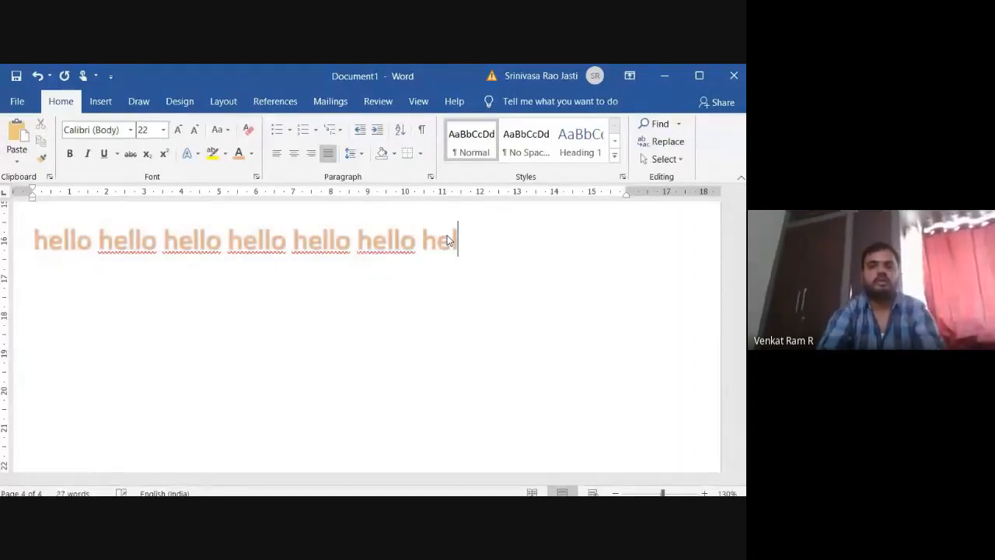
key(Return)
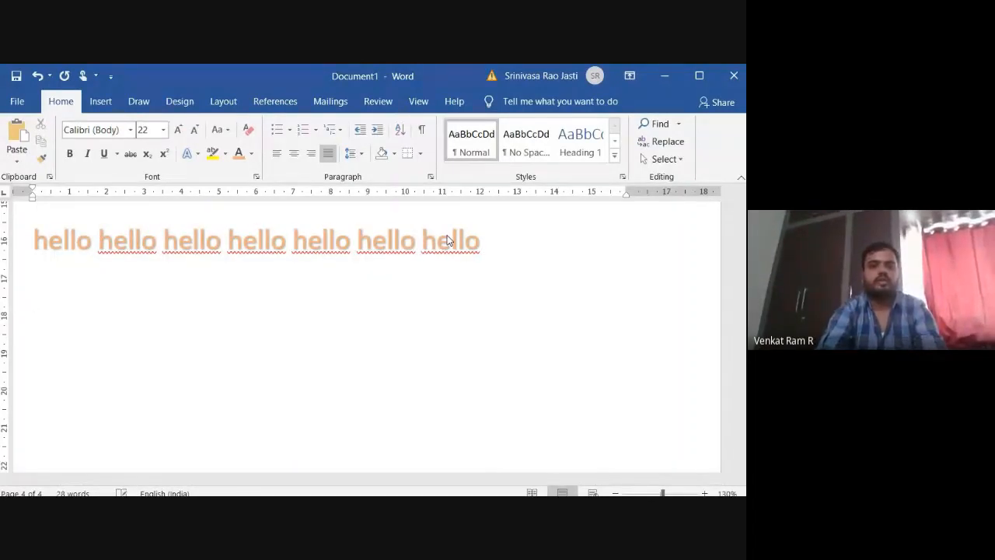
text(hello hello hello he)
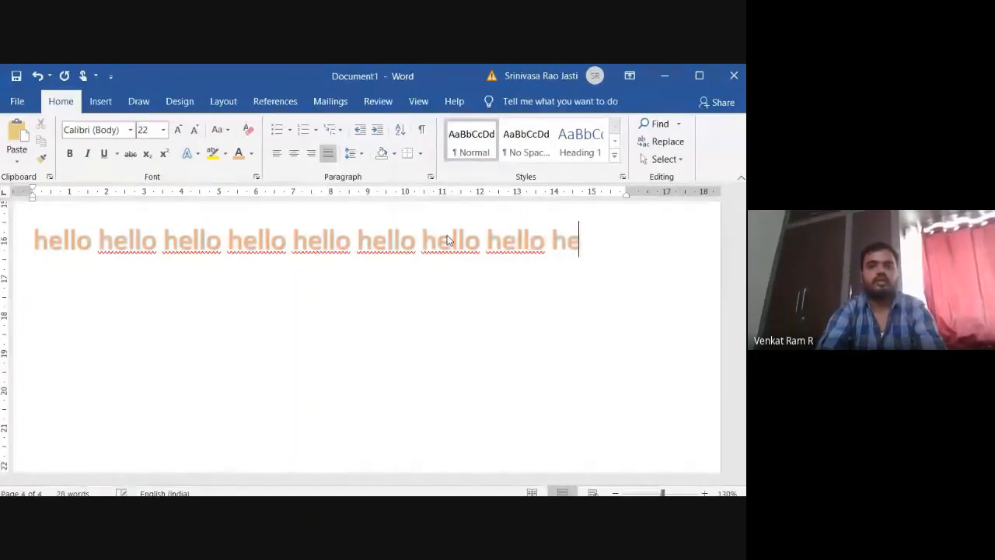
text(ll)
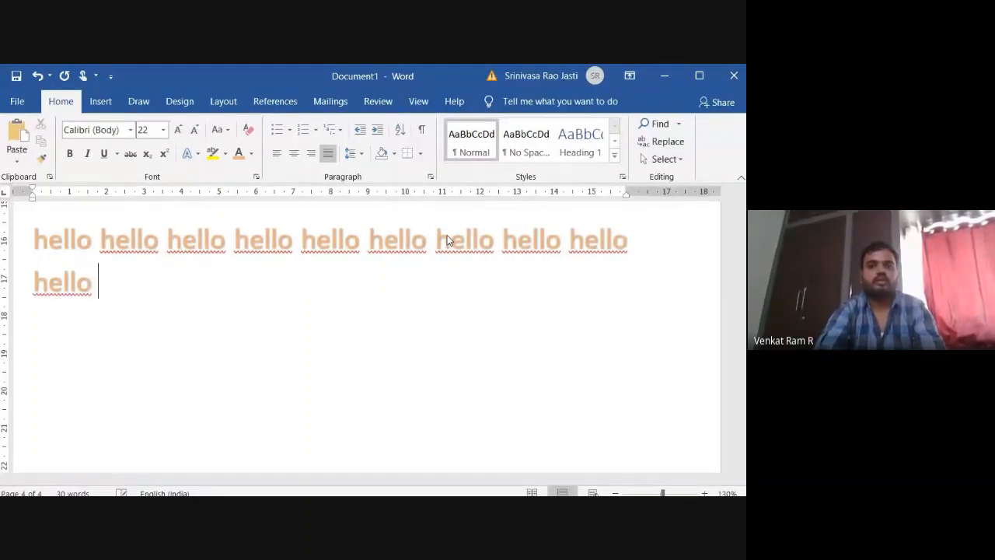
text(o he)
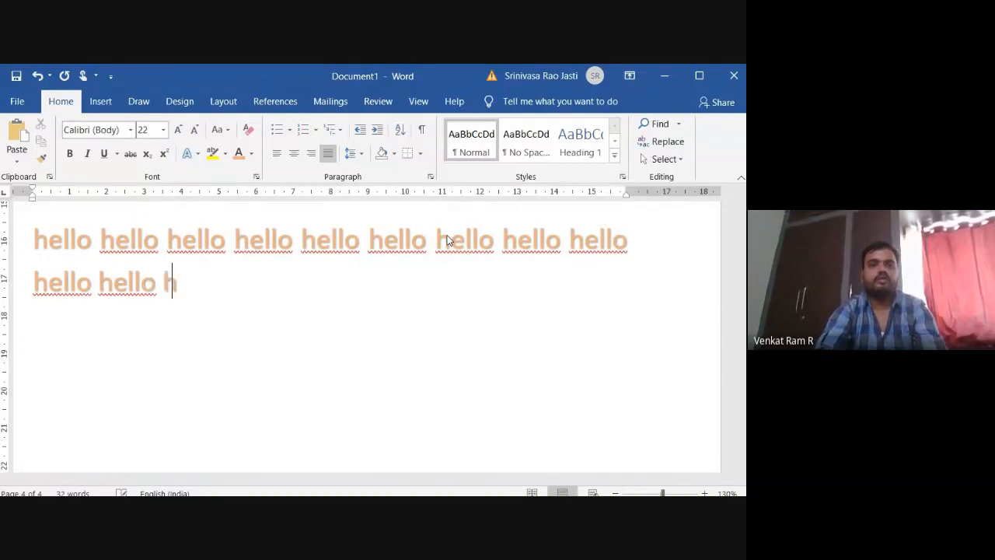
text(llo)
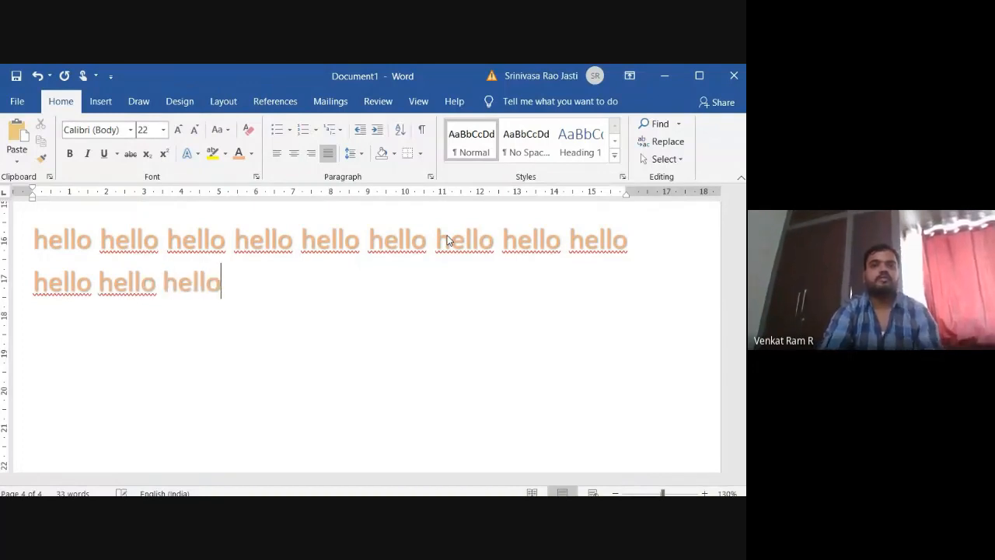
Left-align the two-line "hello" paragraph and deselect it.
drag(224, 283, 65, 248)
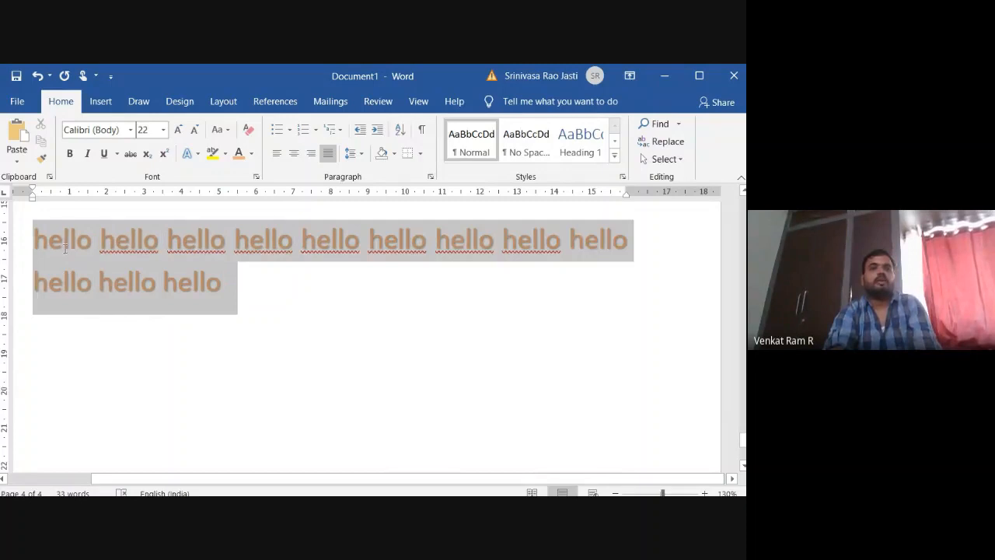
click(276, 156)
click(451, 364)
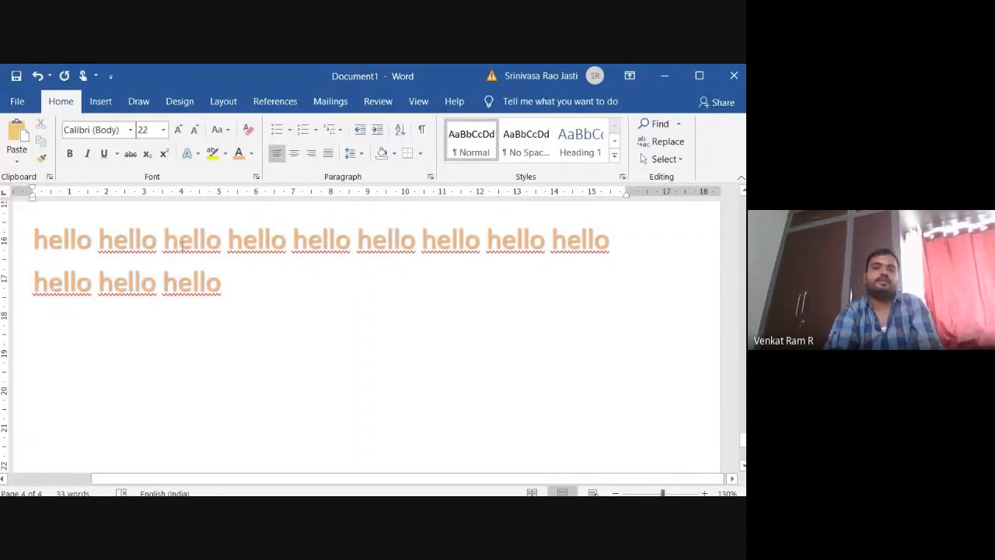
Break the "hello" paragraph so that each of its first five words stands on its own line.
click(98, 244)
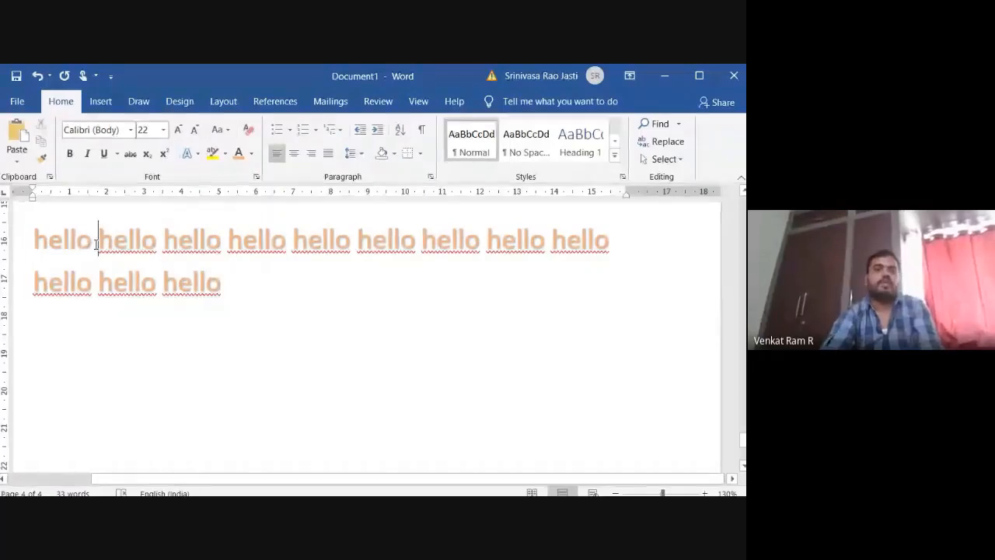
key(Return)
click(99, 291)
key(Return)
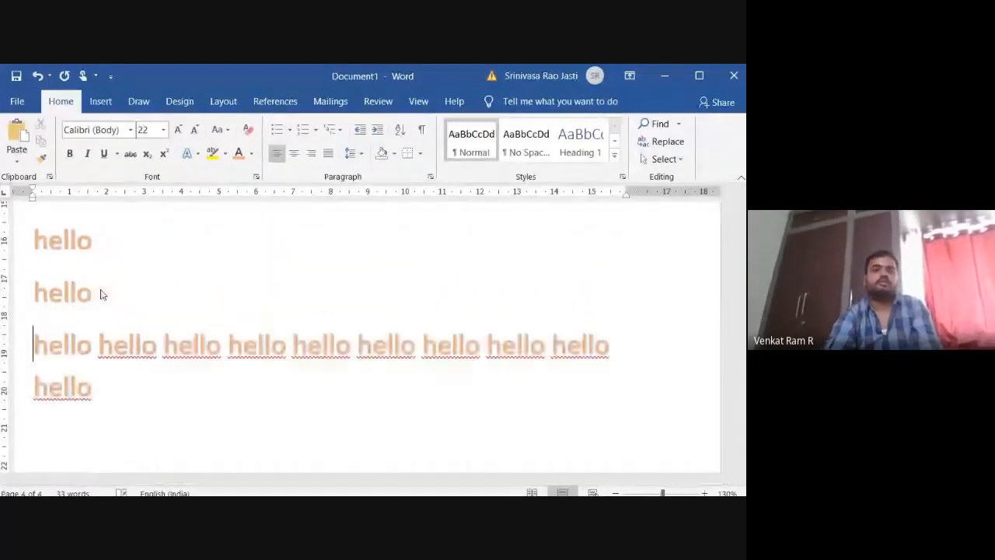
click(99, 344)
key(Return)
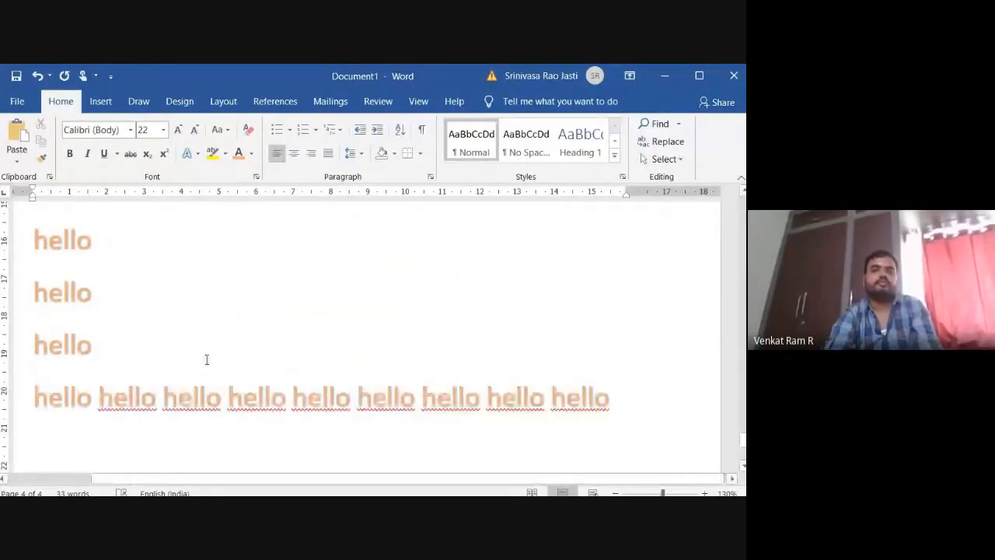
click(159, 395)
key(Return)
click(98, 398)
key(Return)
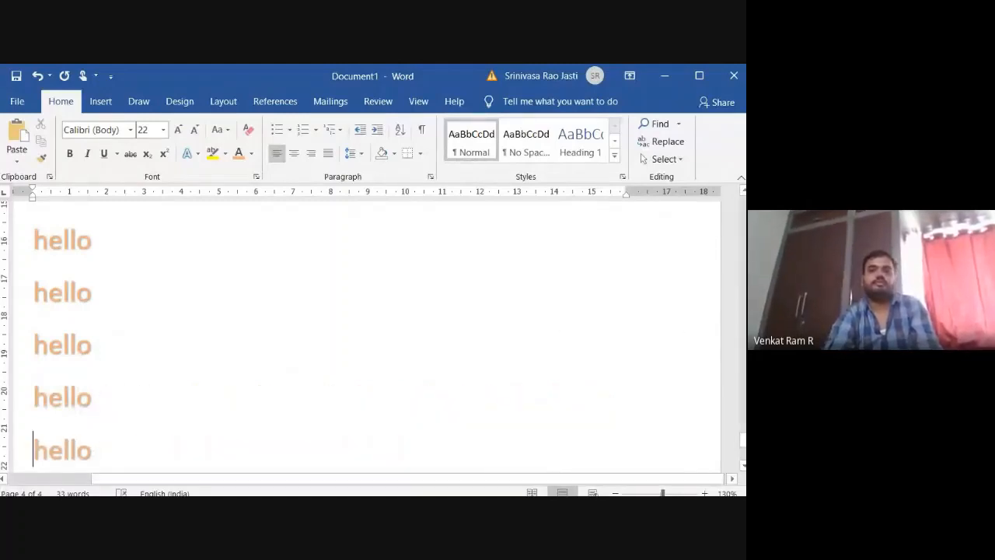
Break the last "hello" line after its first word so the other six words start a new line.
drag(742, 440, 743, 456)
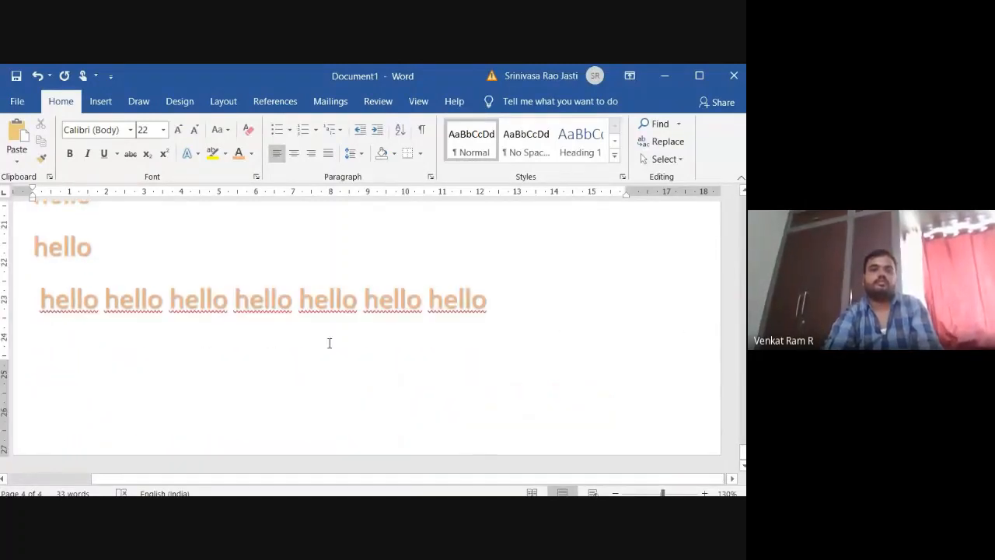
key(Return)
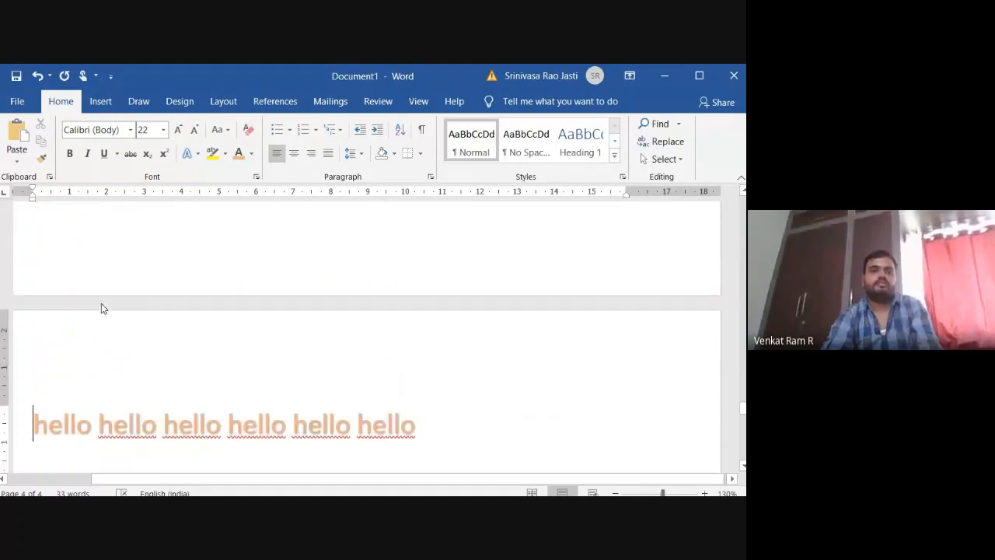
Format the five single-word "hello" lines as a bulleted list with solid round bullets.
click(743, 194)
click(743, 193)
click(744, 194)
click(743, 194)
click(743, 193)
click(744, 193)
click(743, 194)
click(743, 194)
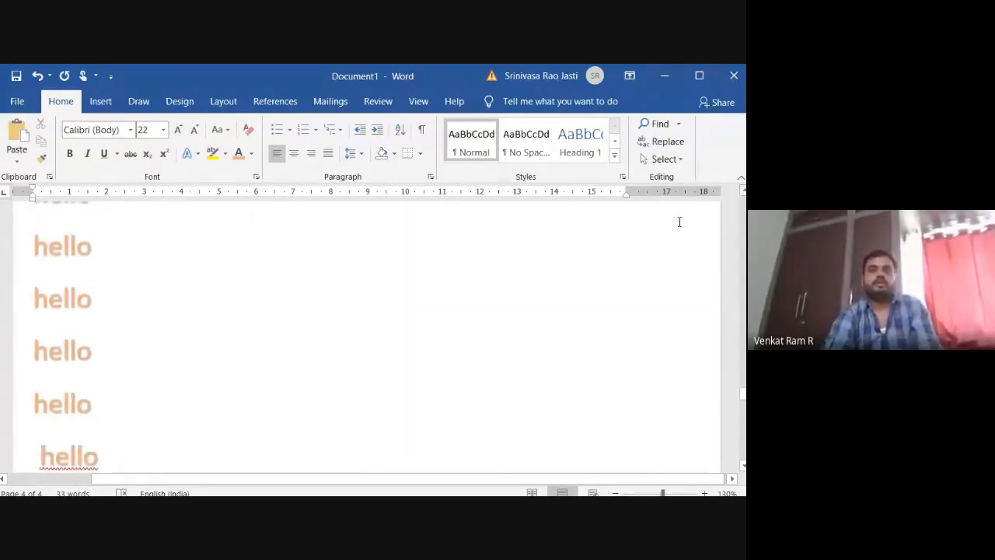
click(743, 193)
click(743, 194)
click(743, 194)
click(743, 193)
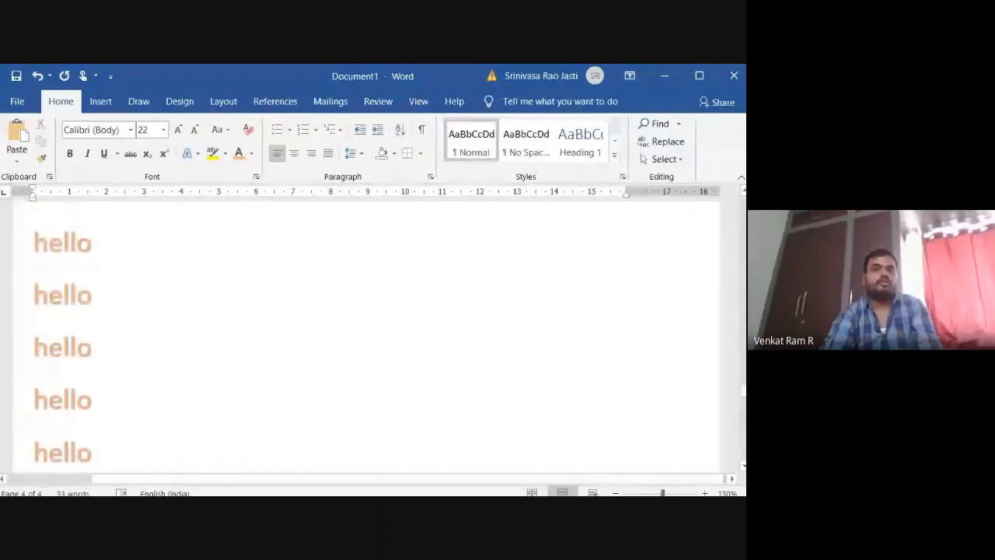
drag(32, 241, 78, 459)
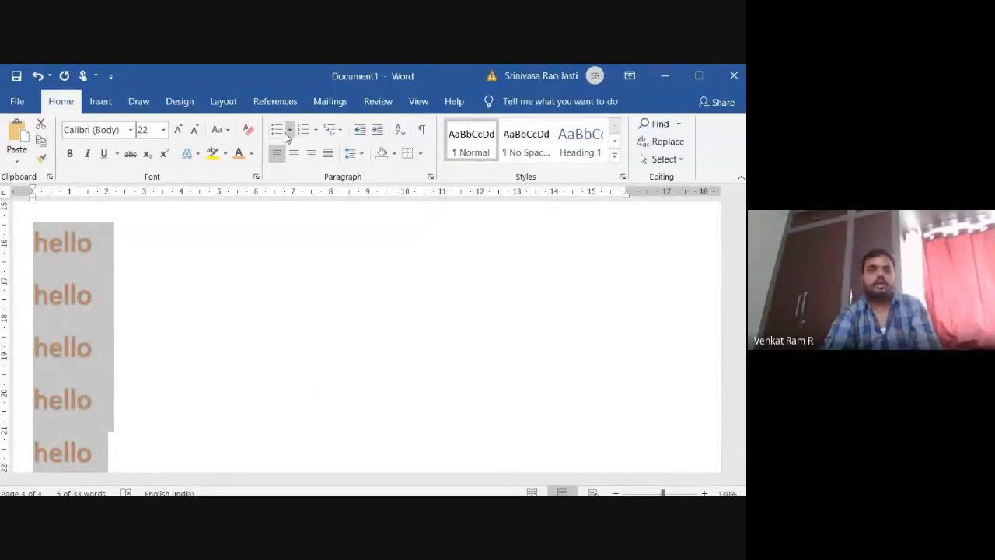
click(290, 132)
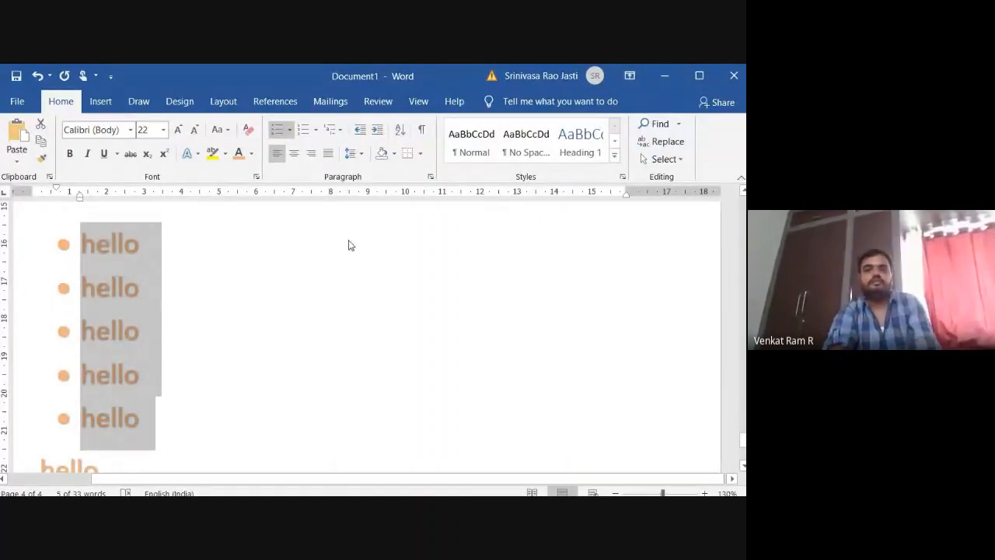
Try hollow-circle, square and four-diamond bullets on the "hello" list, and switch it back to solid round bullets.
click(290, 130)
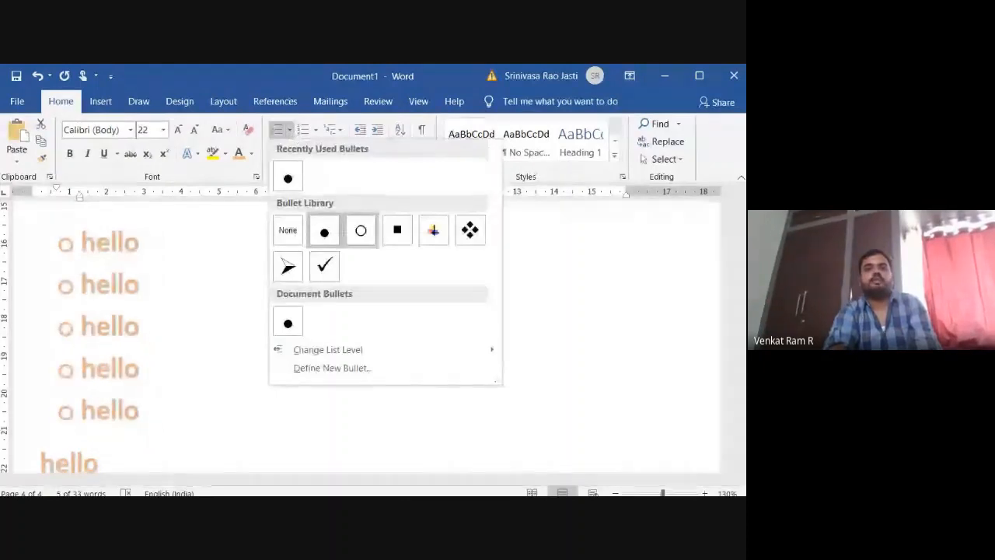
click(361, 231)
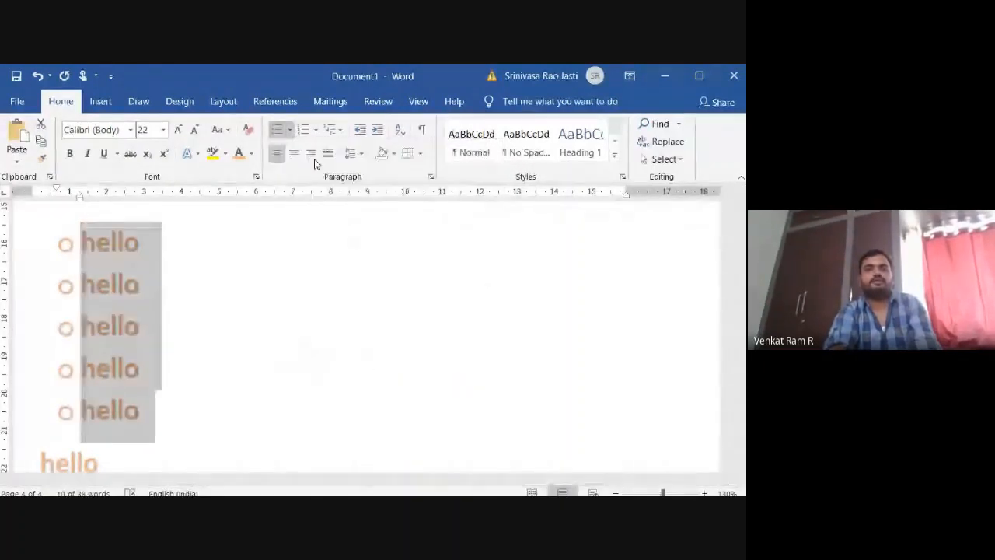
click(290, 130)
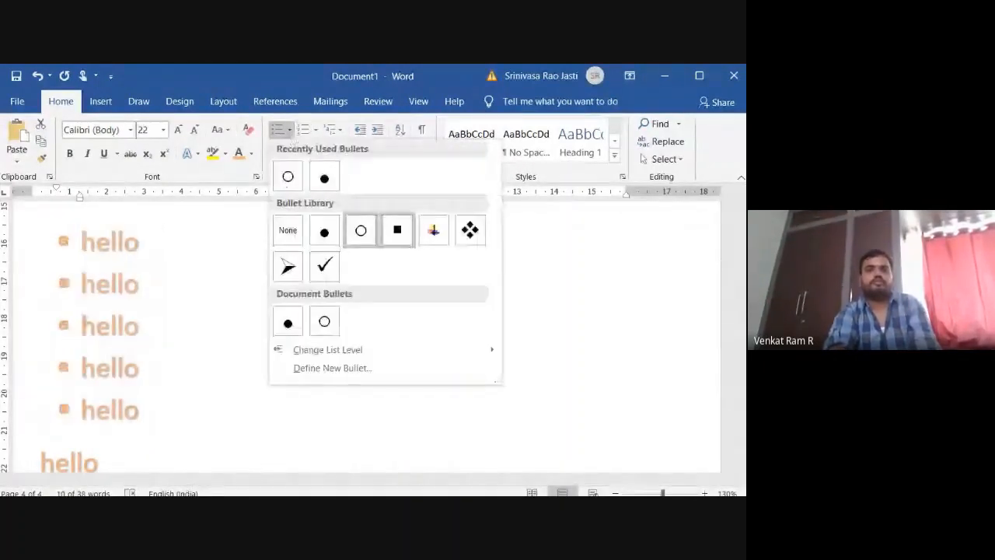
click(397, 230)
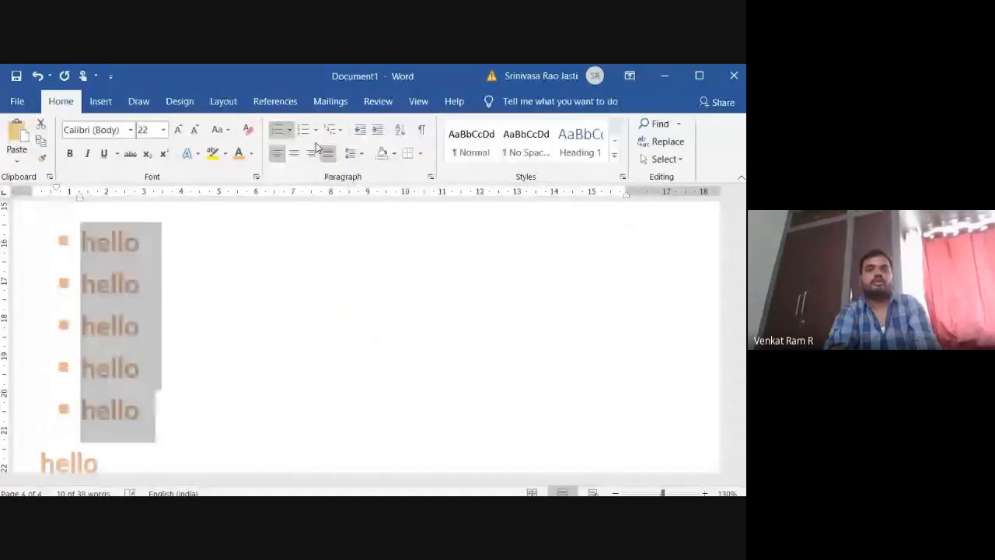
click(290, 130)
click(469, 229)
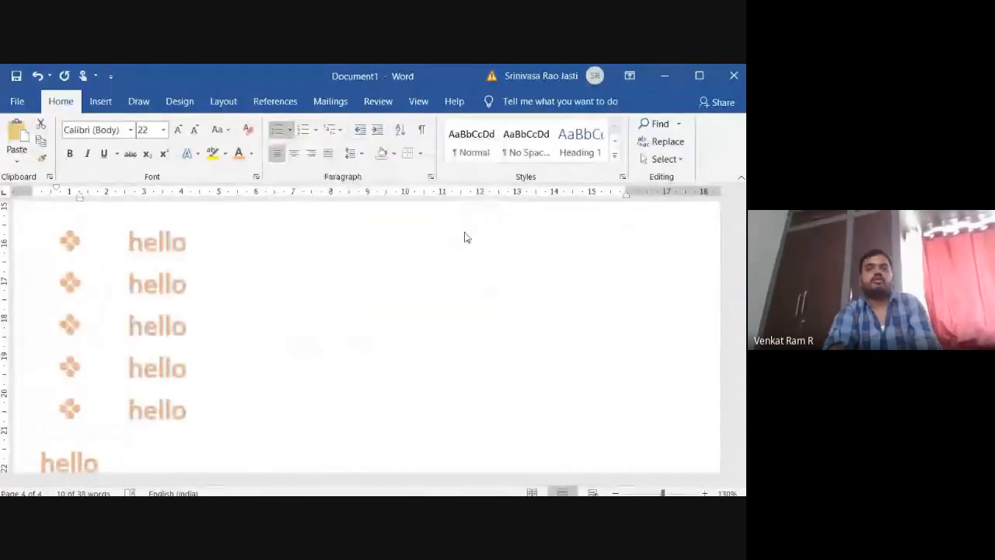
click(290, 129)
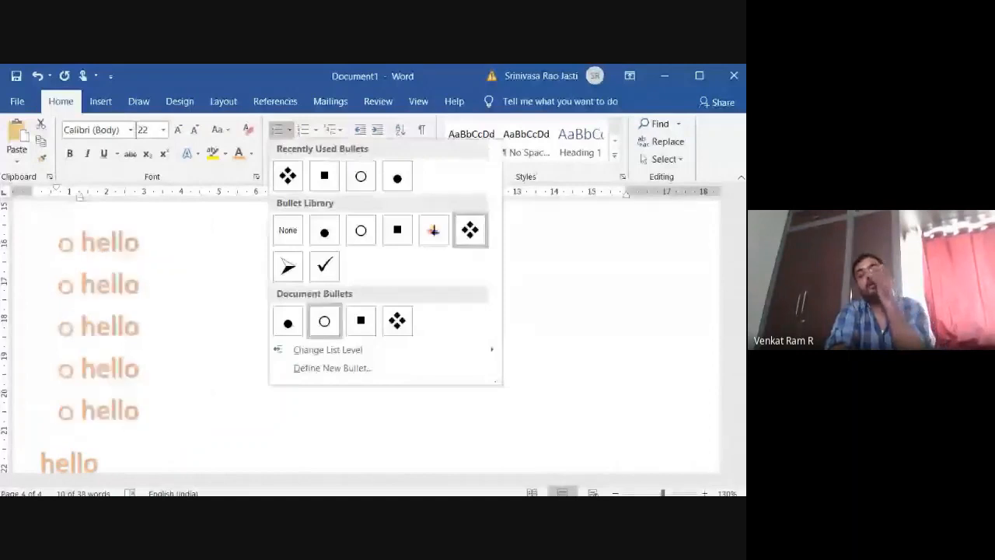
click(287, 321)
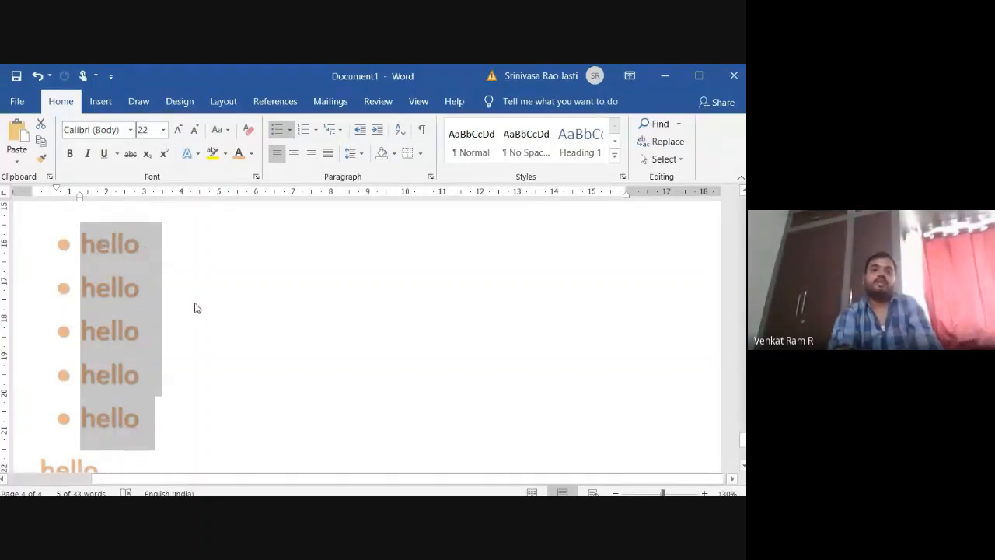
End the bulleted list after its fifth item and add blank lines to start a new entry on the next page.
click(198, 420)
key(Return)
key(Return)
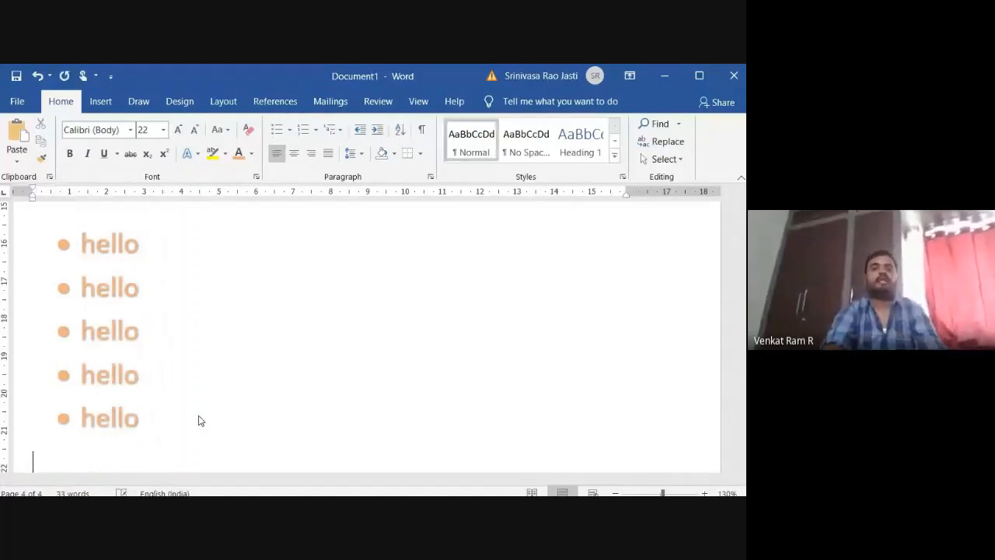
key(ctrl+Return)
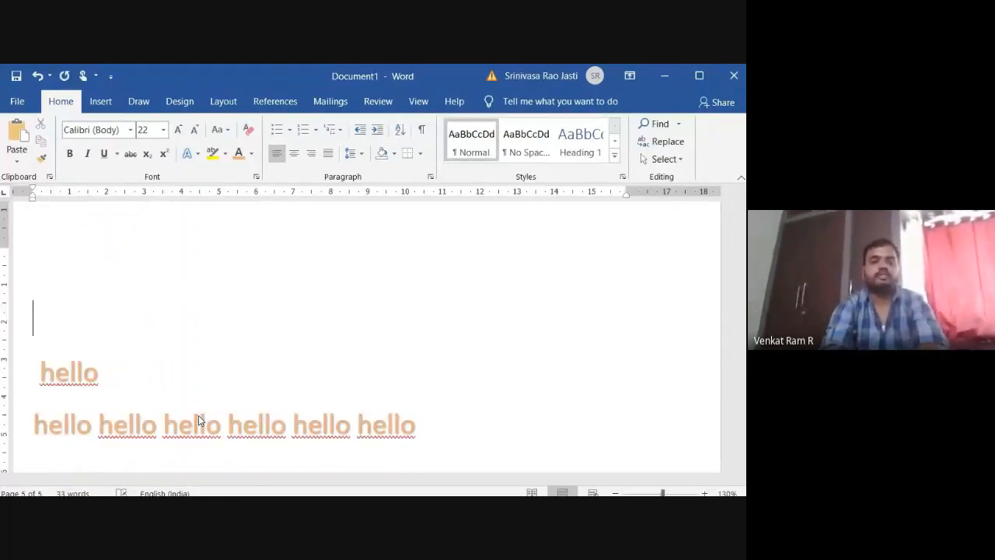
text(wa)
key(BackSpace)
key(BackSpace)
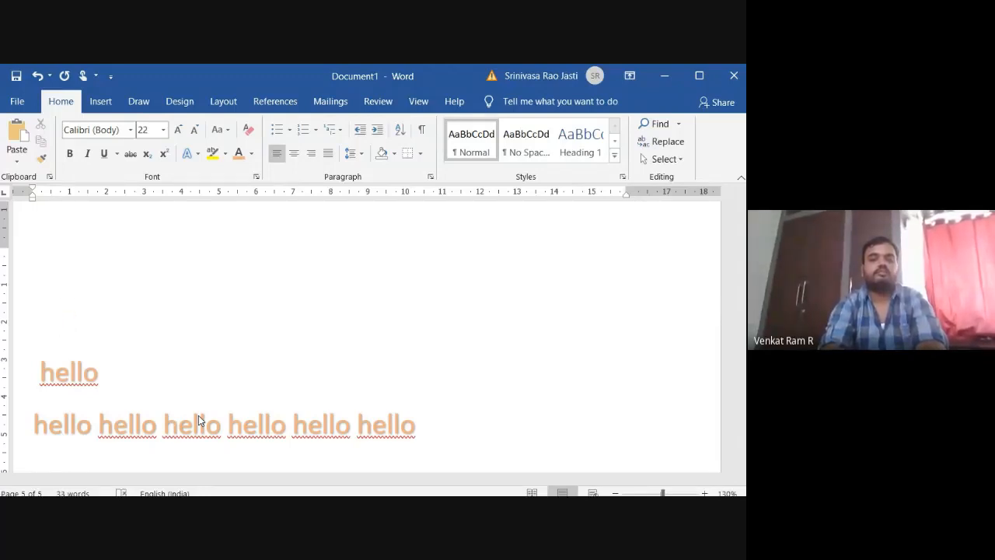
text(b)
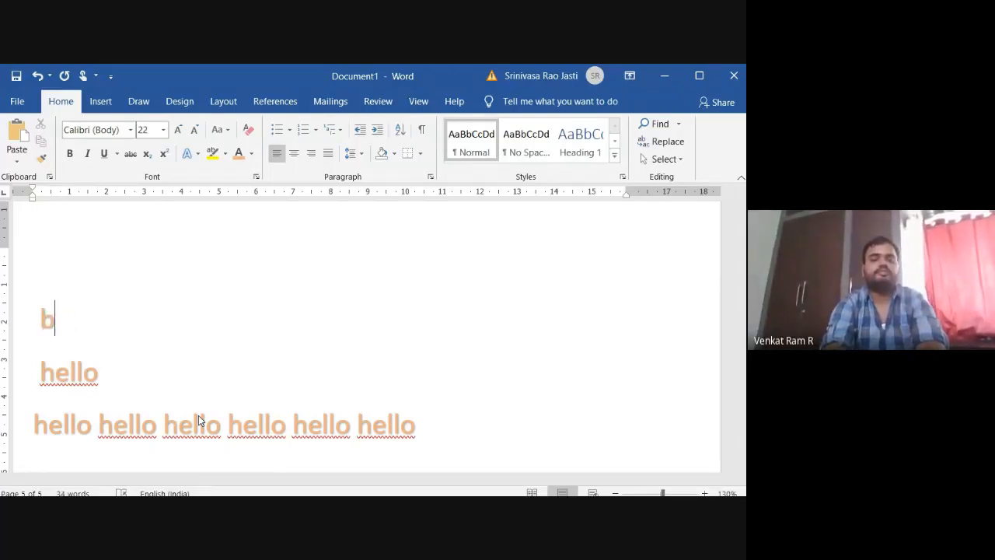
key(BackSpace)
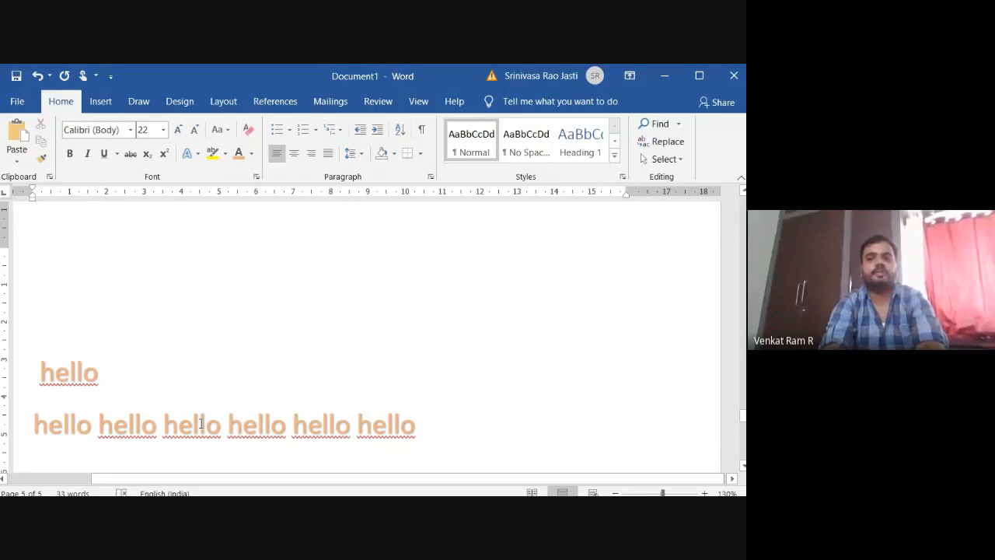
Write the line "wash your hands" above the remaining "hello" text and start a new line below it.
text(whas)
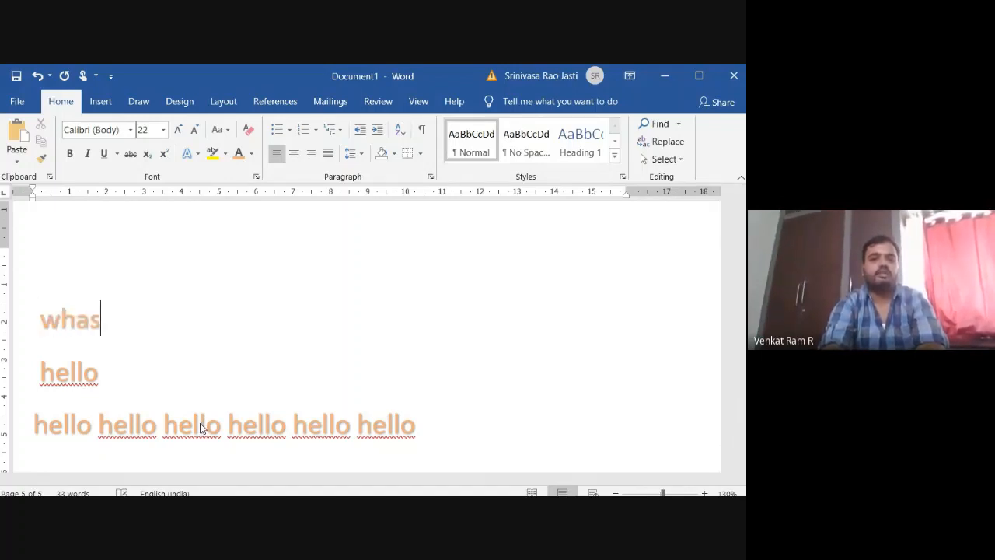
key(BackSpace)
key(BackSpace)
key(BackSpace)
text(ash your ga)
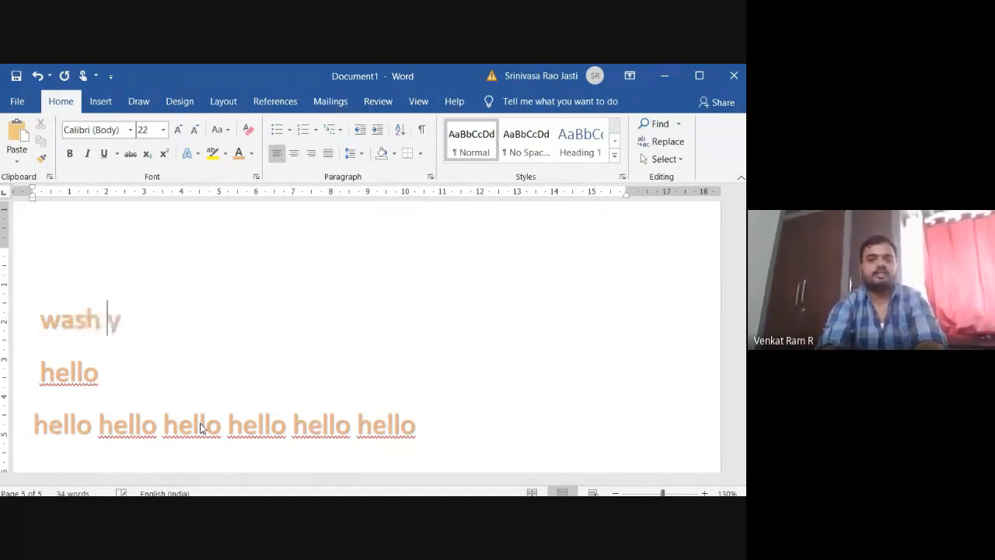
key(BackSpace)
key(BackSpace)
key(BackSpace)
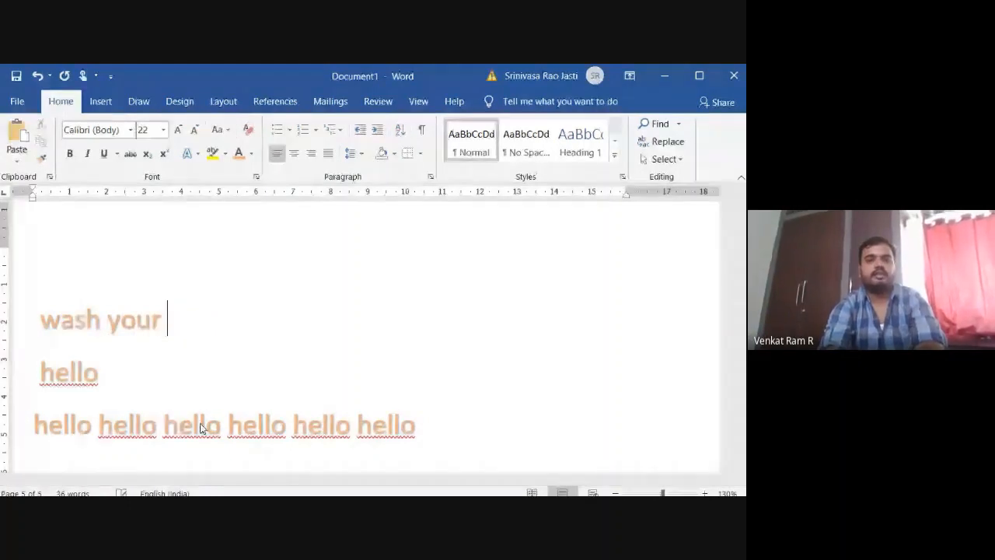
text(h)
text(ands)
key(Return)
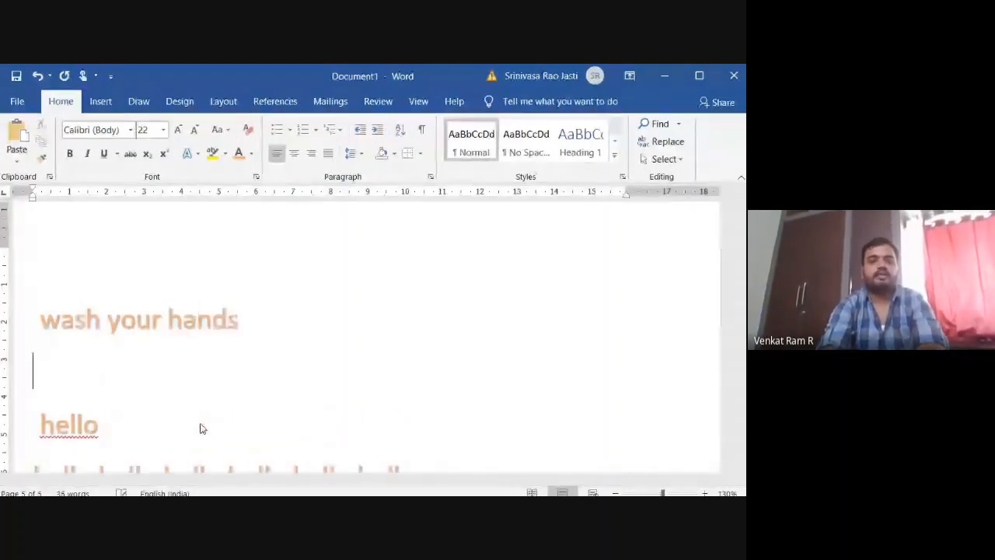
Add "wash your plate" as the second line and start another line.
text(wash your)
key(BackSpace)
key(BackSpace)
text(our pl)
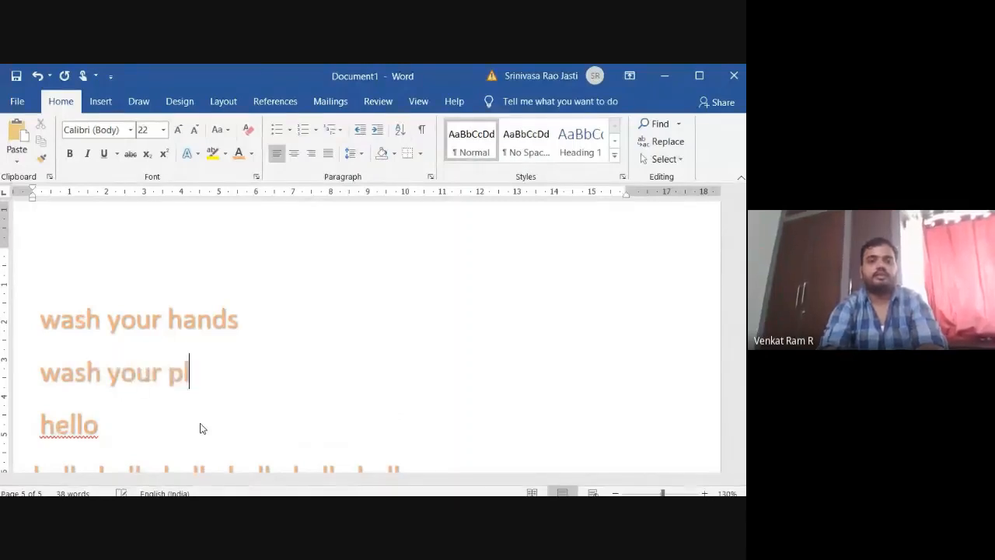
text(ate)
key(Return)
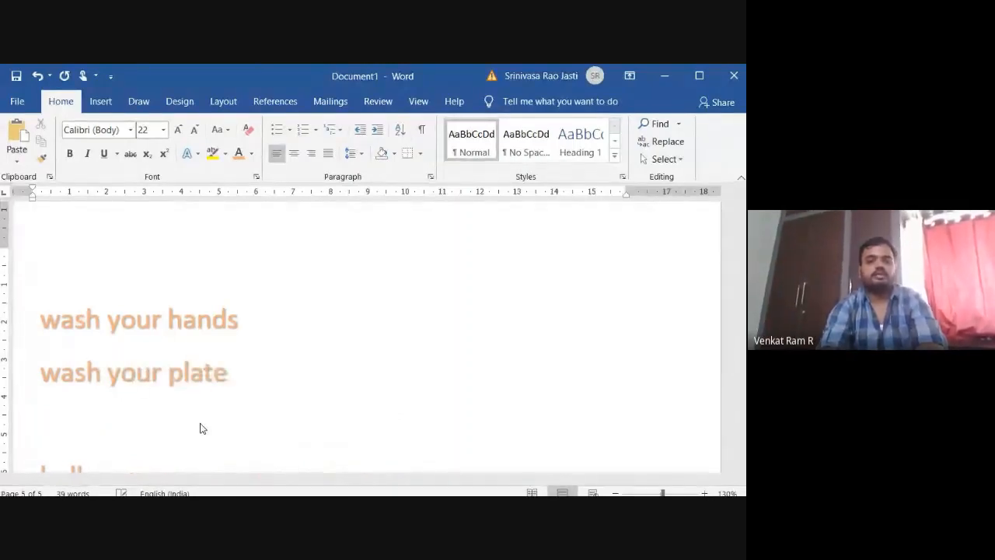
Add three more lines reading "serve some curry", "serve some rice" and "serve some curd".
text(serve some )
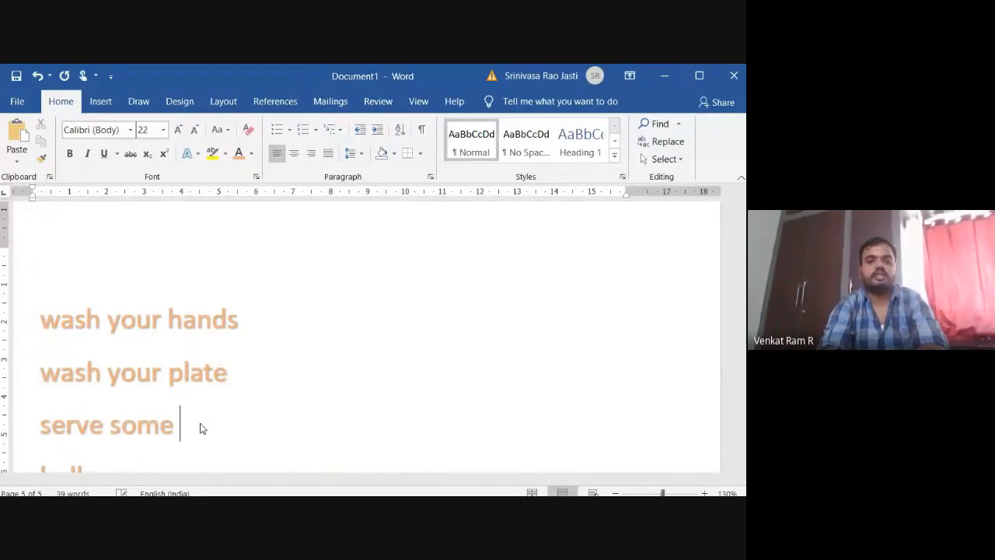
text(curry)
key(Return)
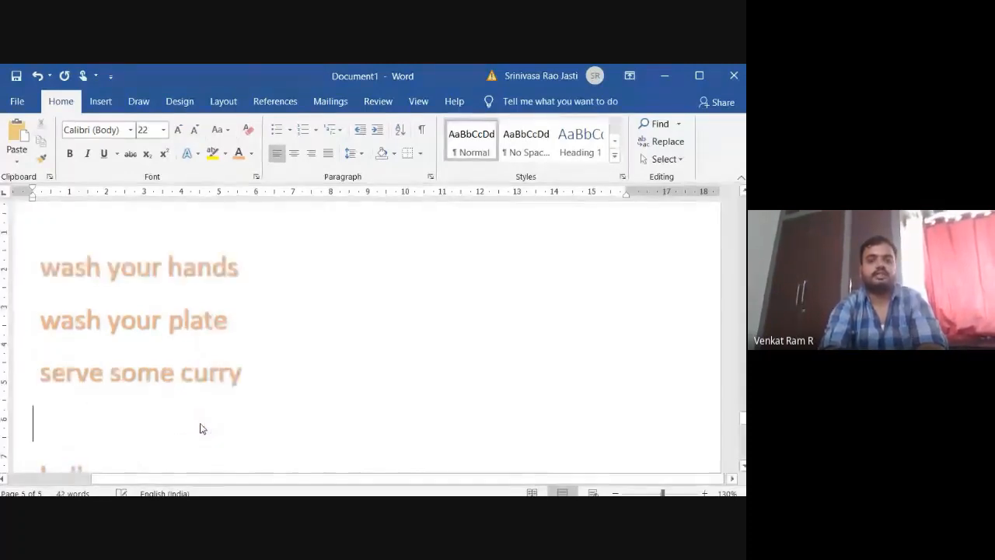
text(serve so)
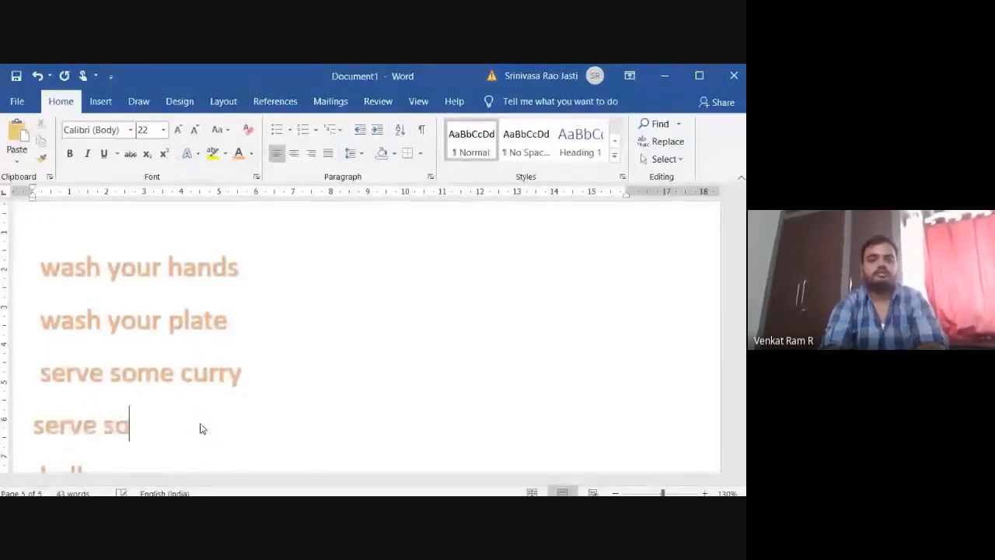
text(me rice)
key(Return)
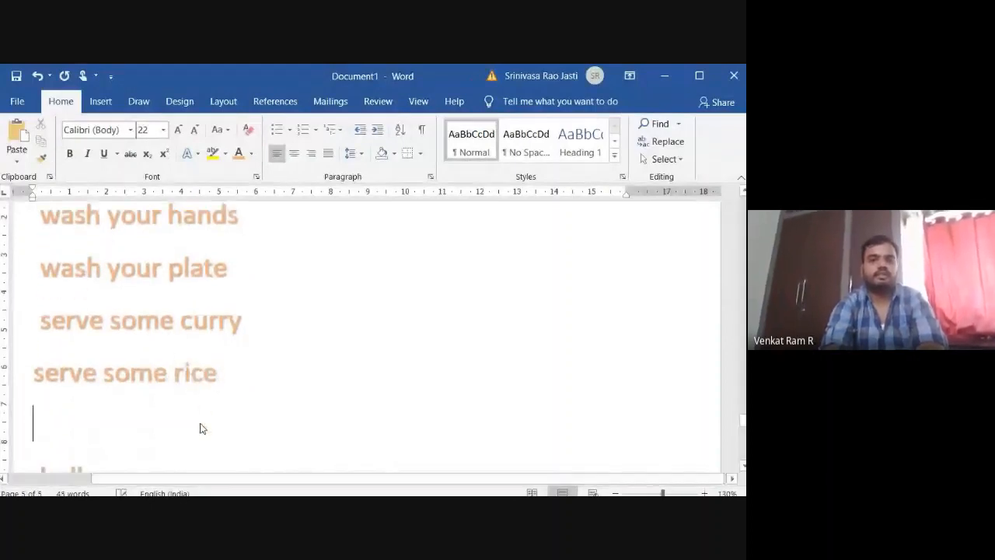
text(serve some )
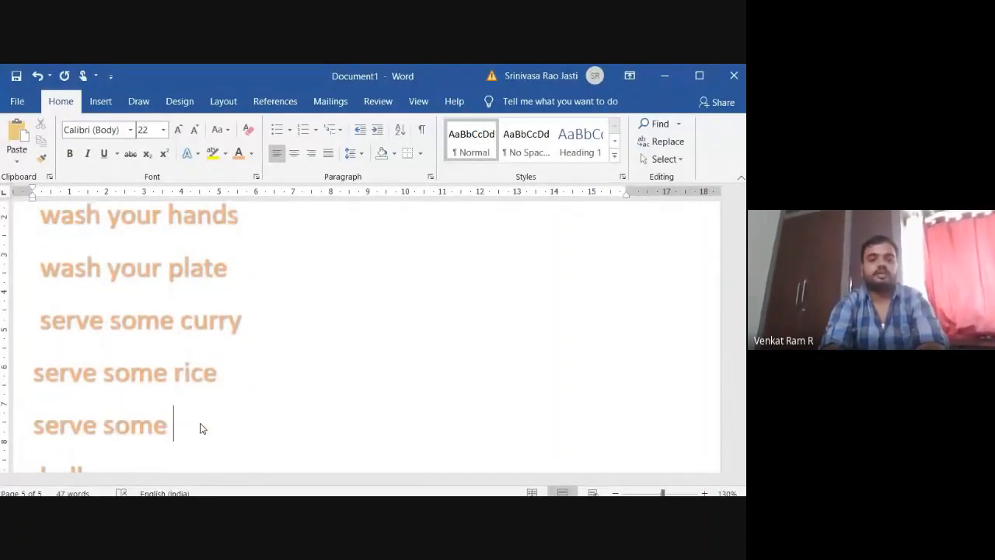
text(curd)
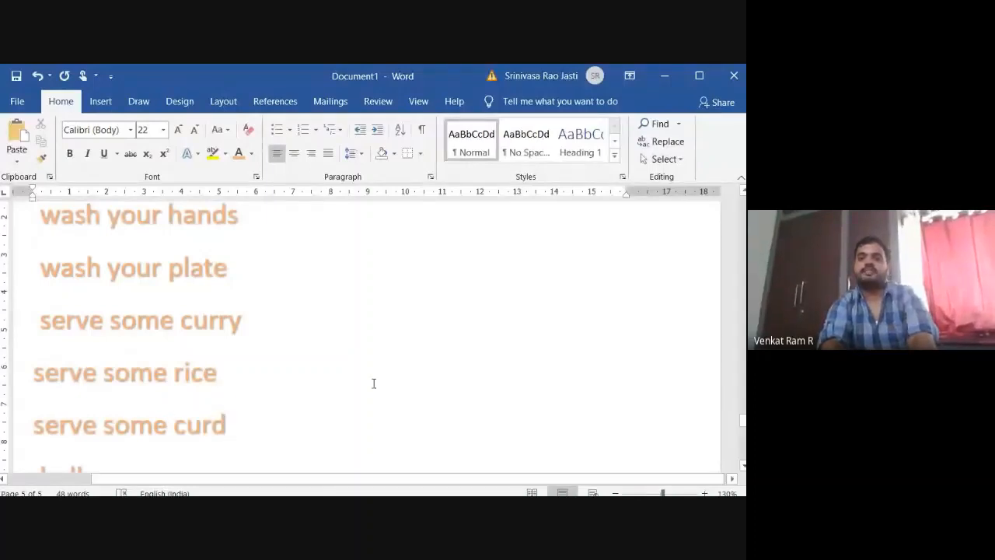
Number the five lines from "wash your hands" to "serve some curd" in the 1., 2., 3. format.
click(744, 193)
click(743, 193)
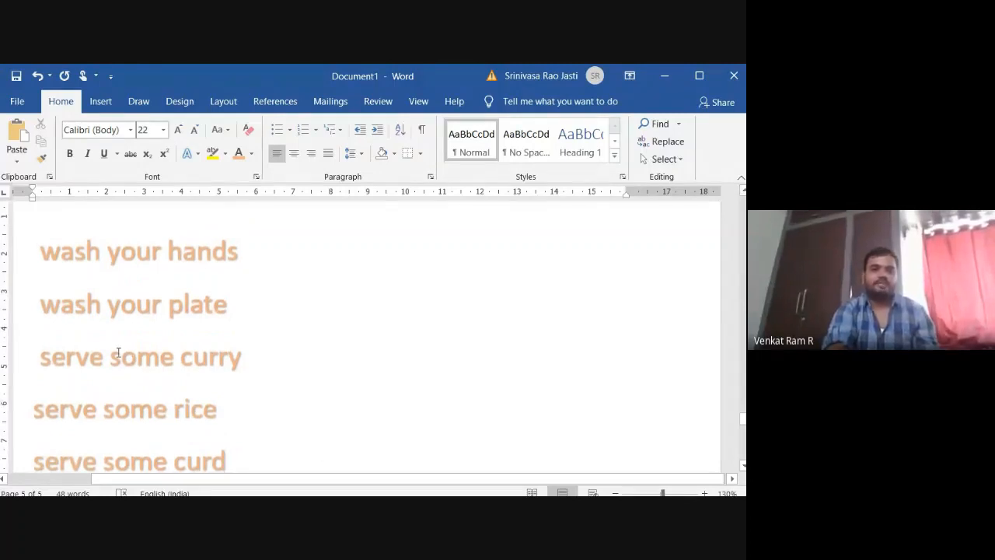
drag(36, 252, 215, 445)
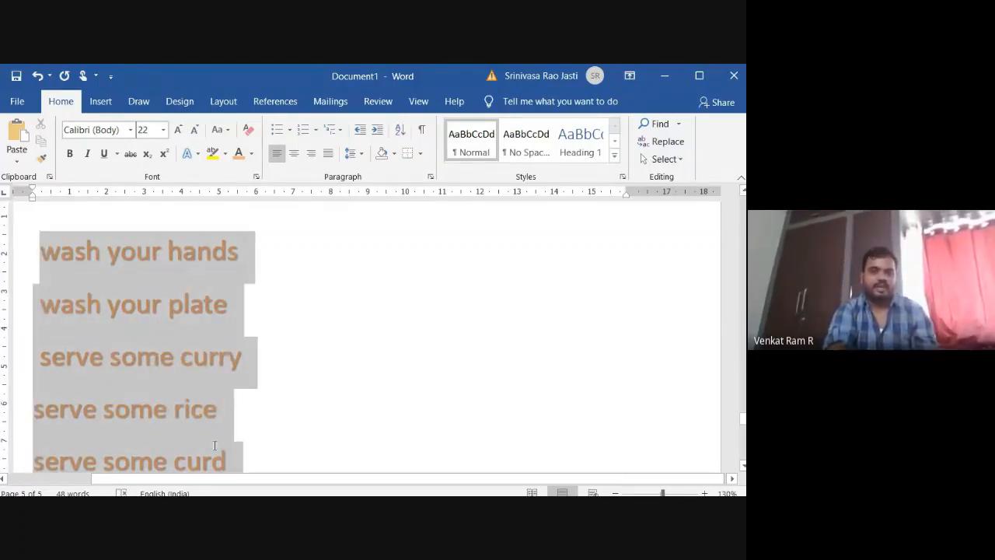
click(316, 130)
click(382, 200)
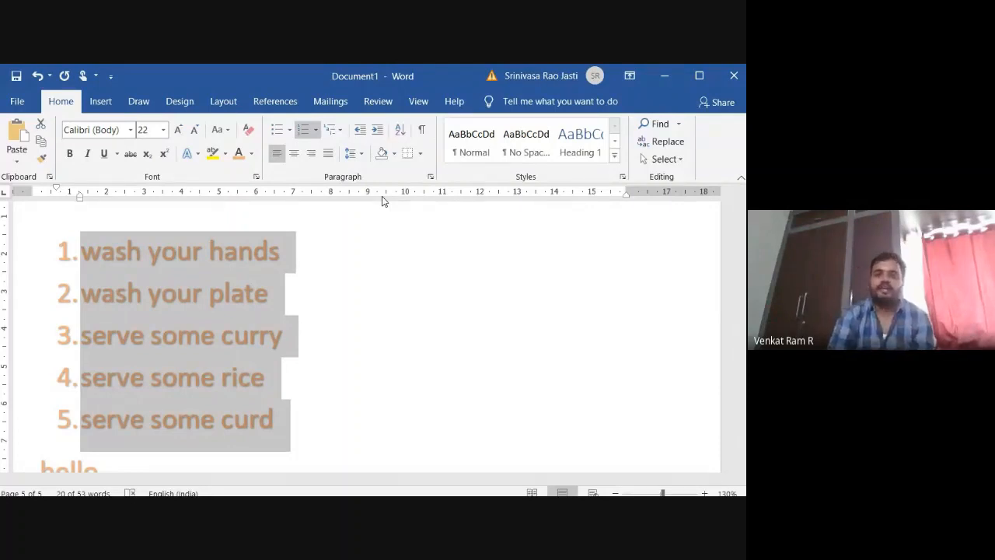
Examine the multilevel list formats available for the five numbered lines, leaving their numbering as it is.
click(343, 133)
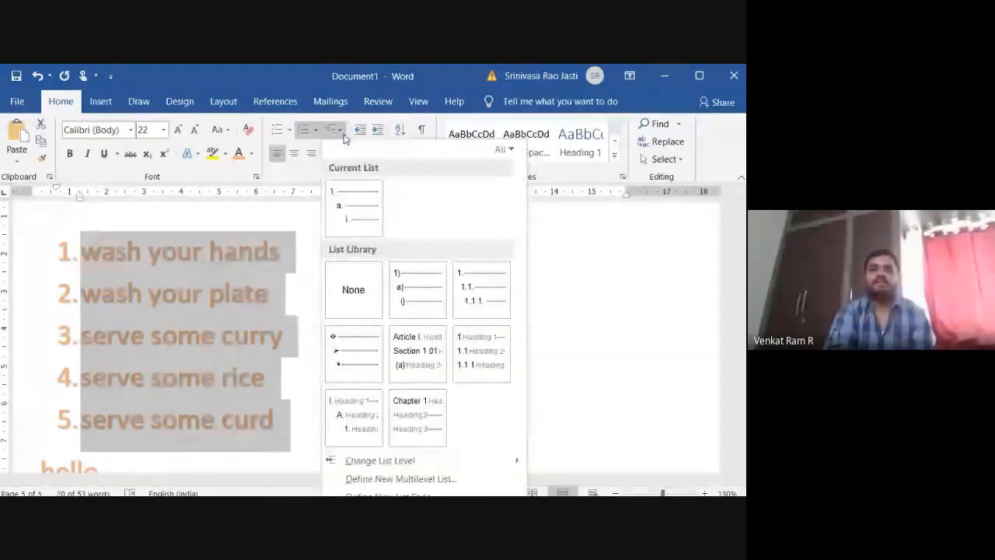
mouse_move(356, 219)
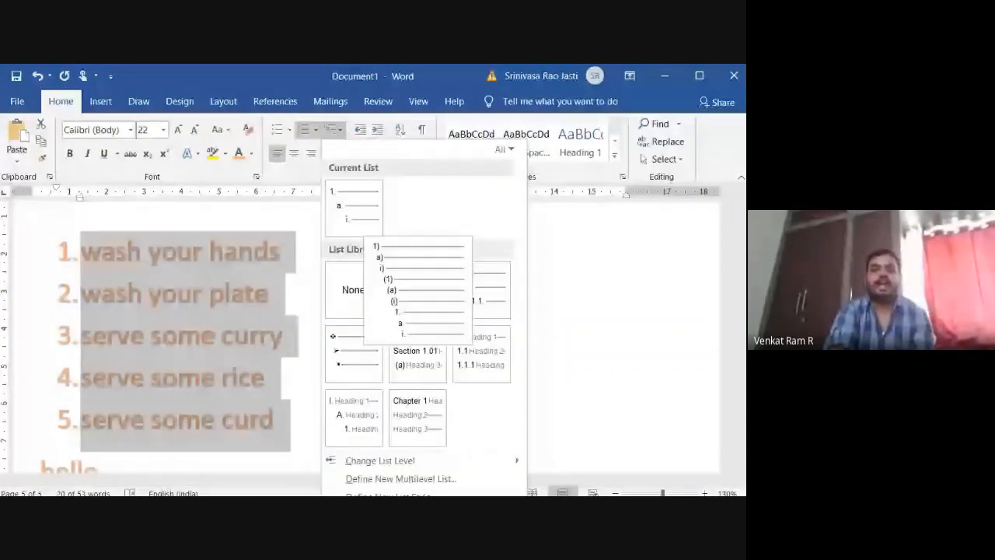
right_click(418, 286)
click(309, 223)
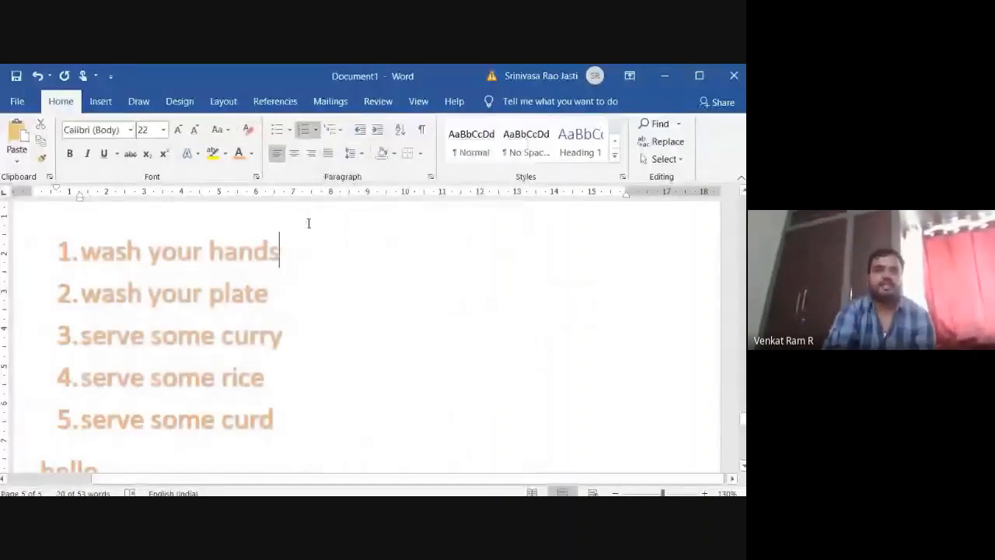
click(340, 131)
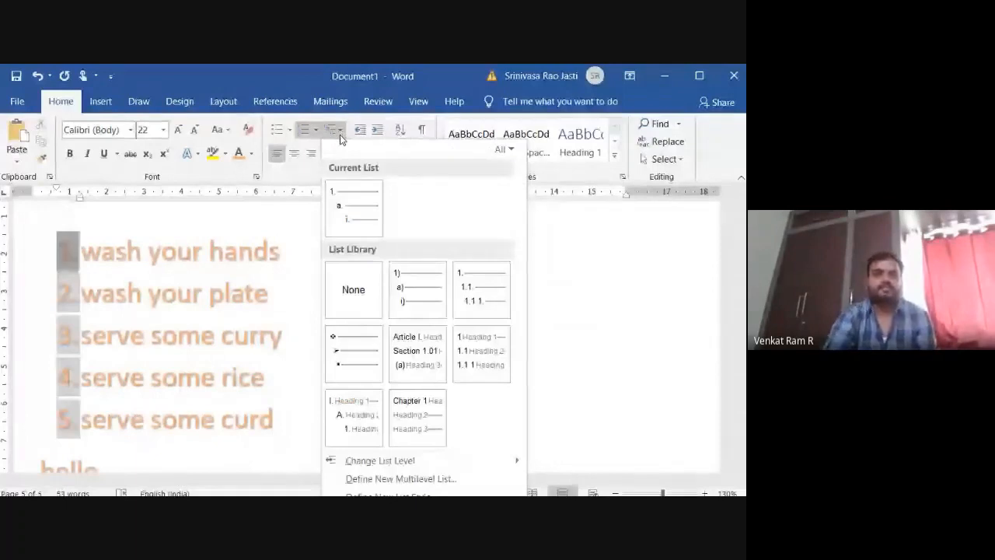
click(339, 133)
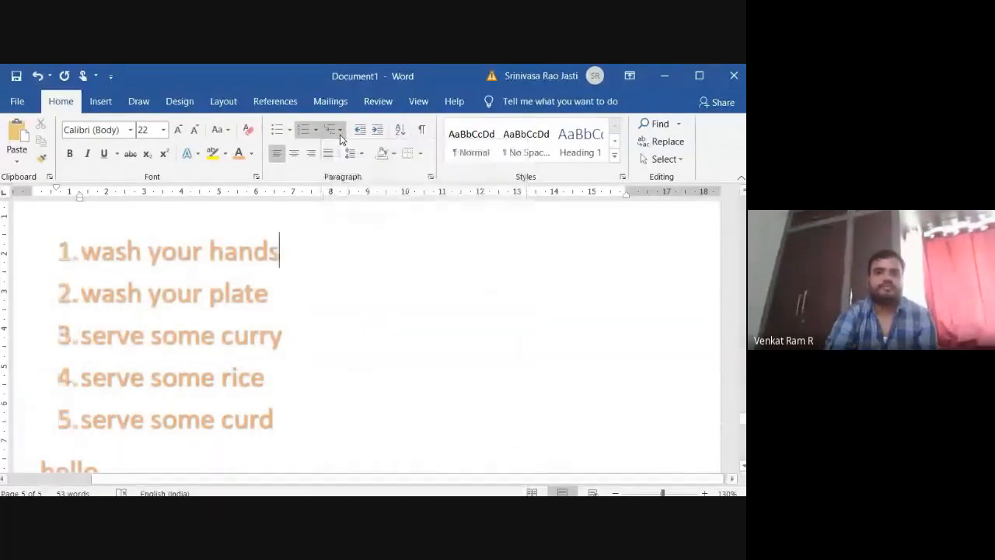
Preview 3.0 line spacing on the five numbered lines from "wash your hands" to "serve some curd" without applying it.
click(361, 155)
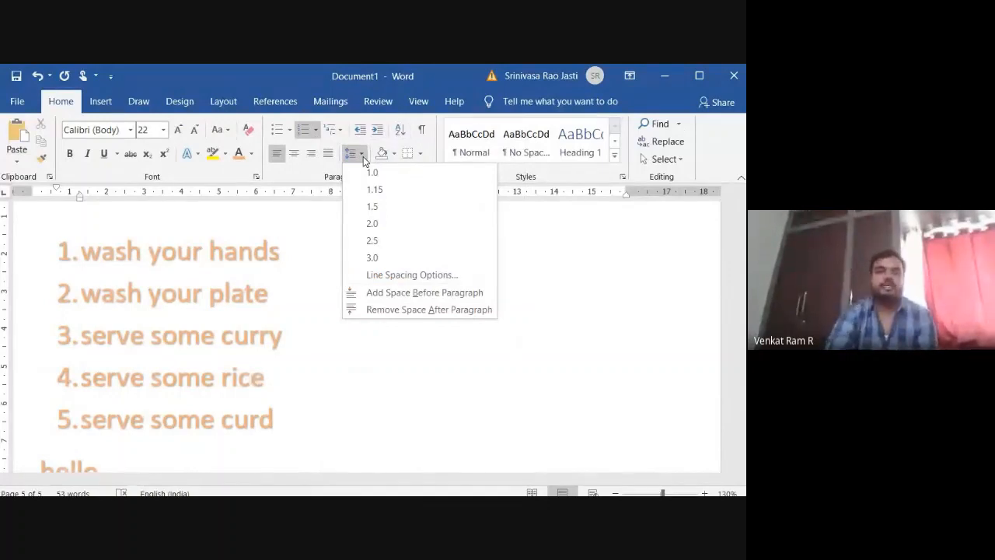
click(392, 371)
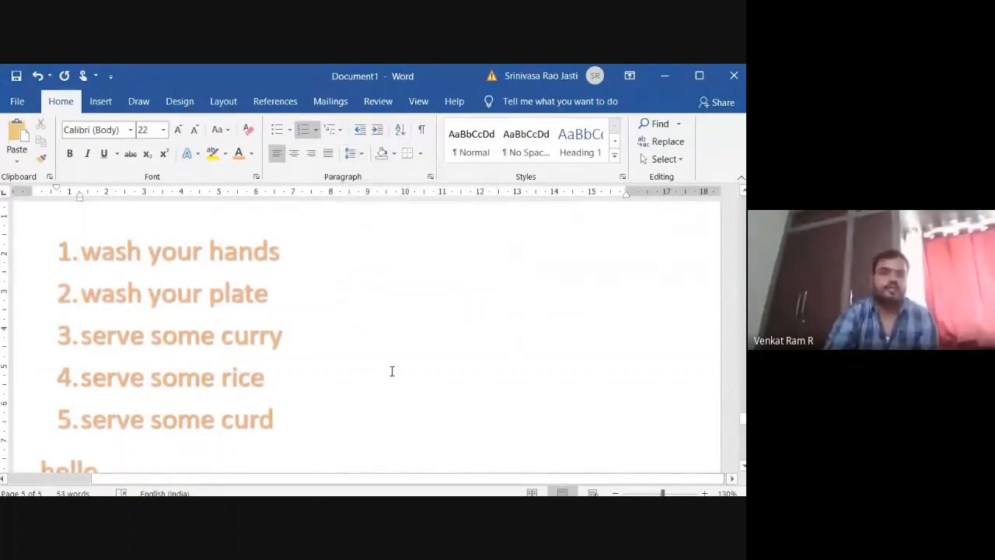
drag(81, 251, 260, 418)
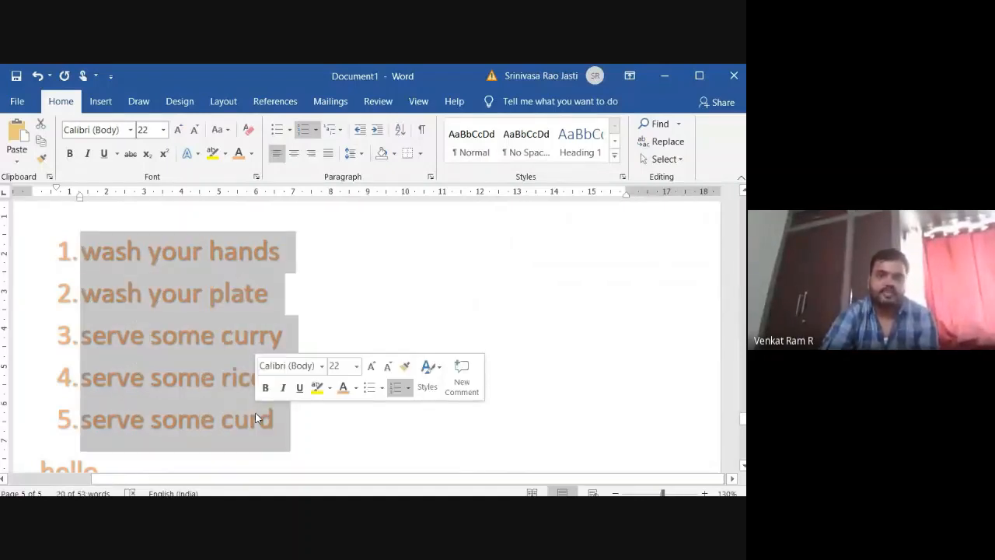
click(352, 154)
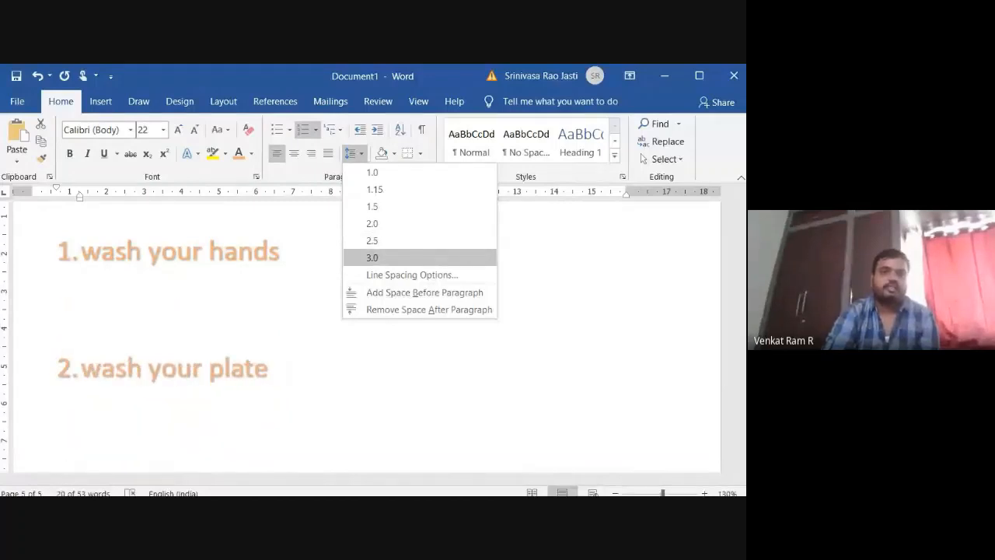
key(Escape)
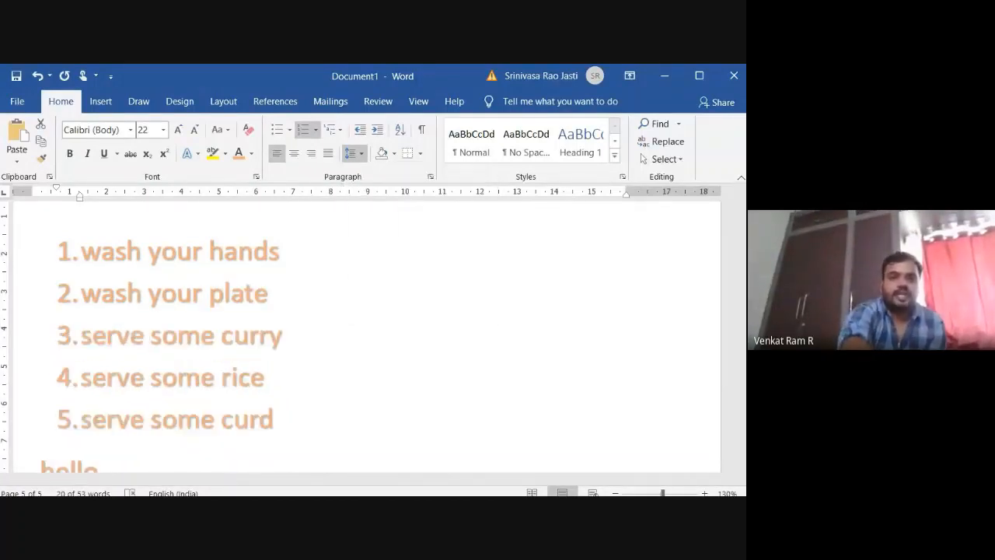
Preview 3.0 line spacing on the "wash your plate" line and review its detailed line spacing options.
click(177, 293)
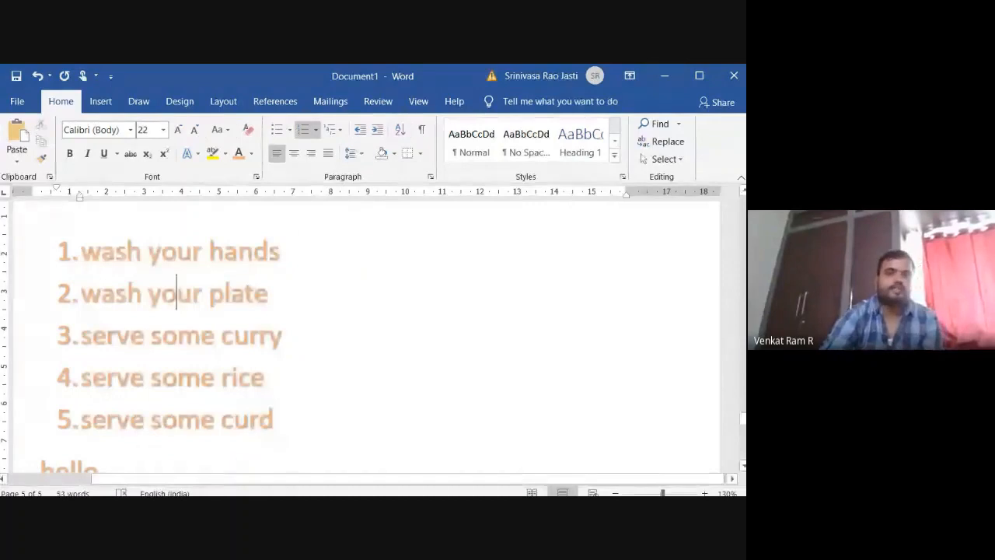
click(351, 153)
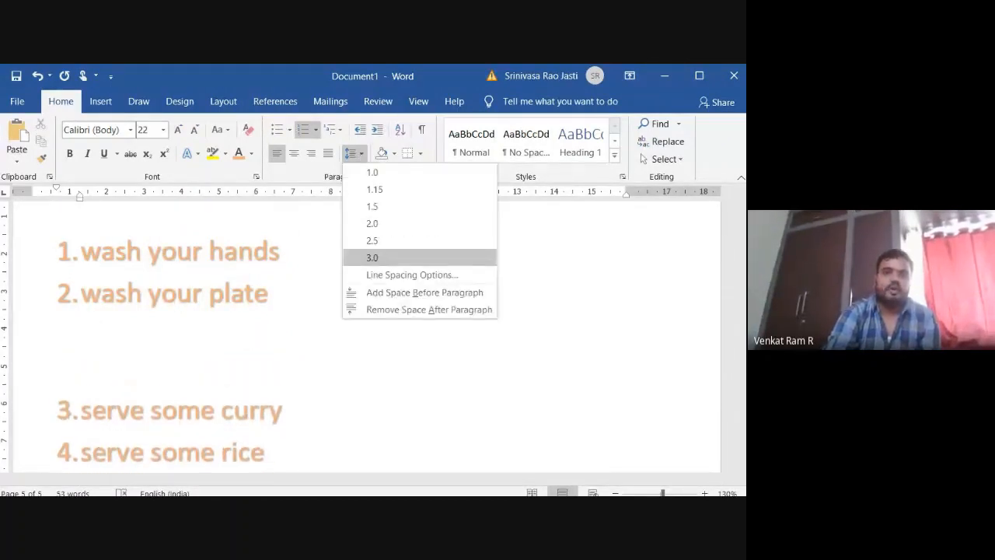
click(387, 286)
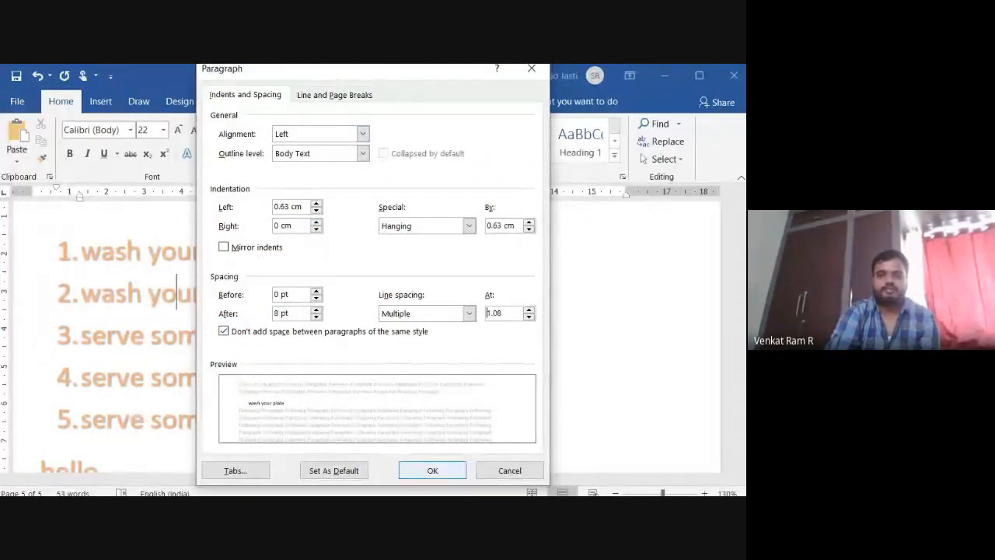
click(409, 476)
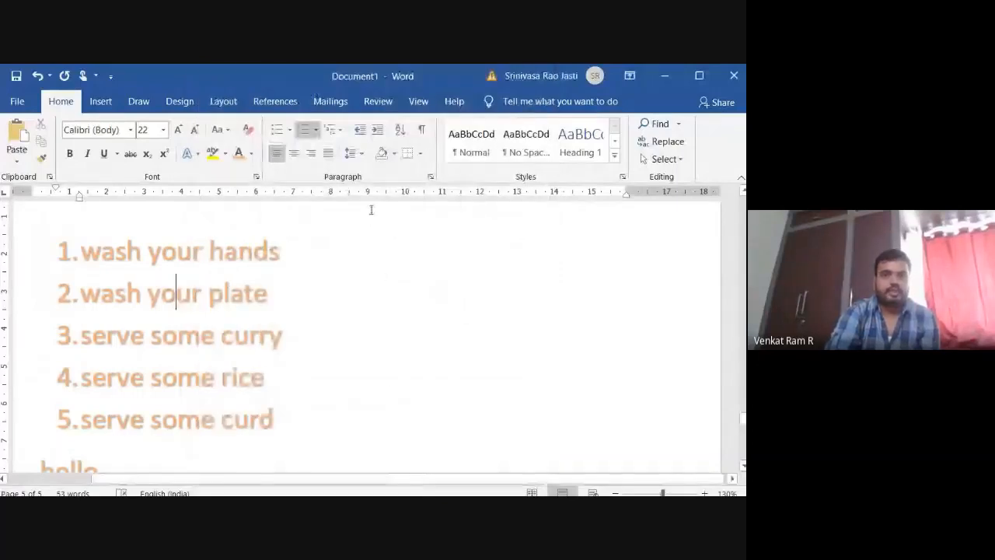
Try increasing the indent of the "wash your plate" line by several levels and decrease it back to the main list level.
click(378, 136)
click(379, 136)
click(378, 135)
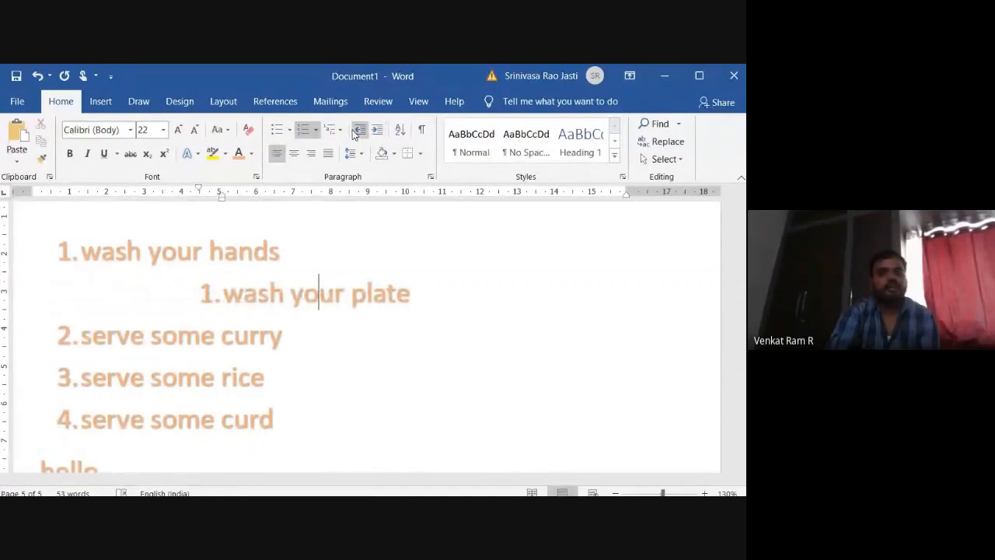
click(361, 135)
click(361, 135)
click(361, 135)
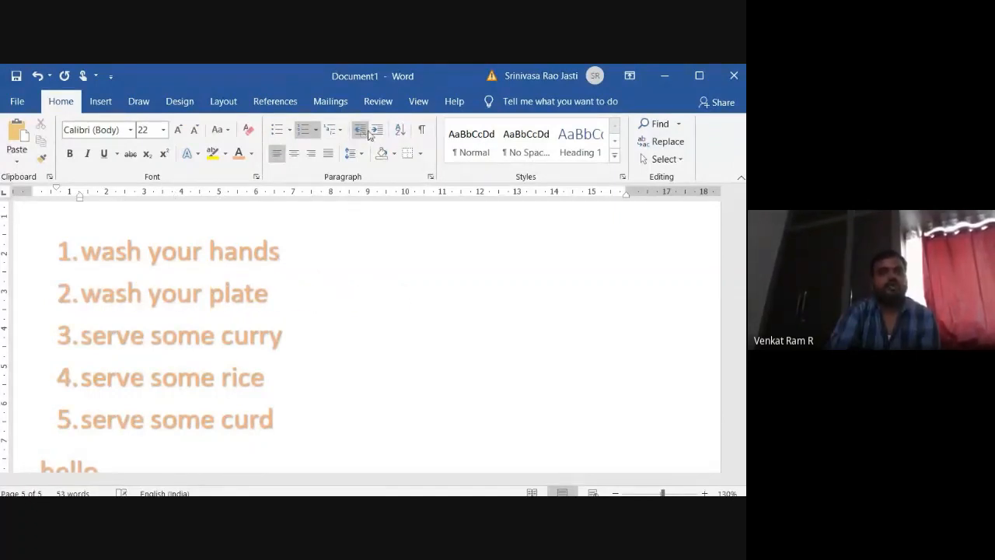
click(378, 136)
click(378, 135)
click(378, 136)
click(378, 135)
click(378, 135)
click(378, 135)
click(378, 135)
click(378, 135)
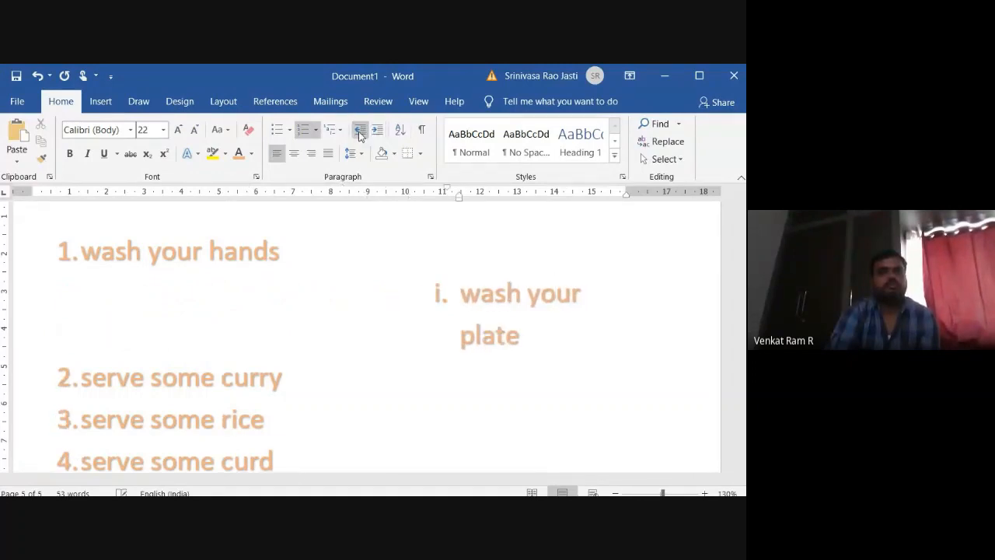
click(360, 132)
click(360, 132)
click(360, 132)
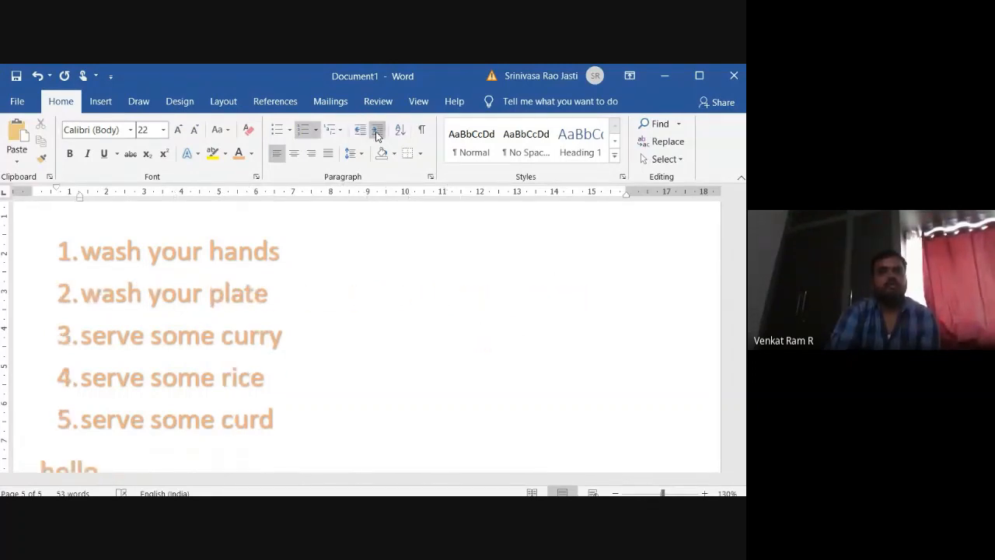
Indent the "wash your plate" line as a sub-item numbered i. under "wash your hands".
click(377, 134)
click(377, 134)
click(377, 134)
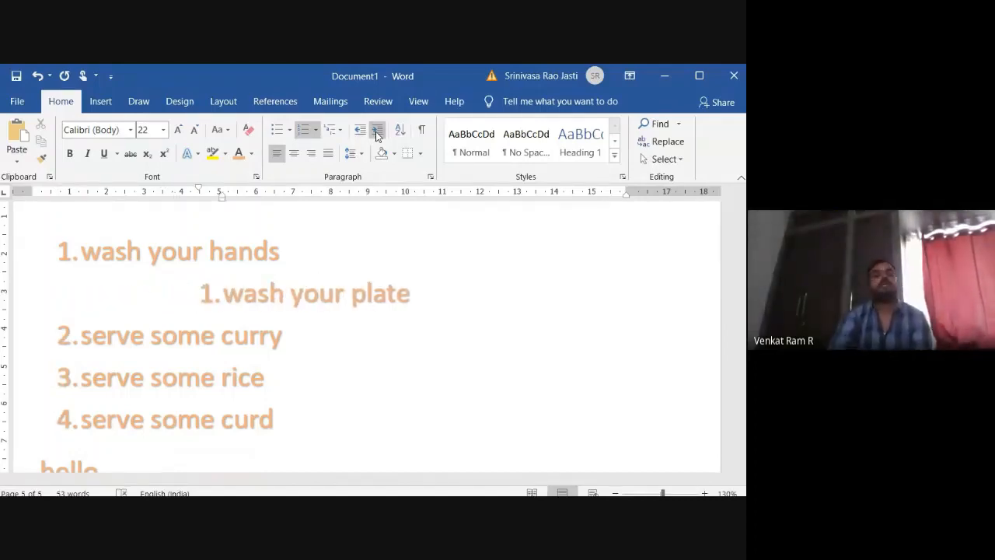
click(362, 132)
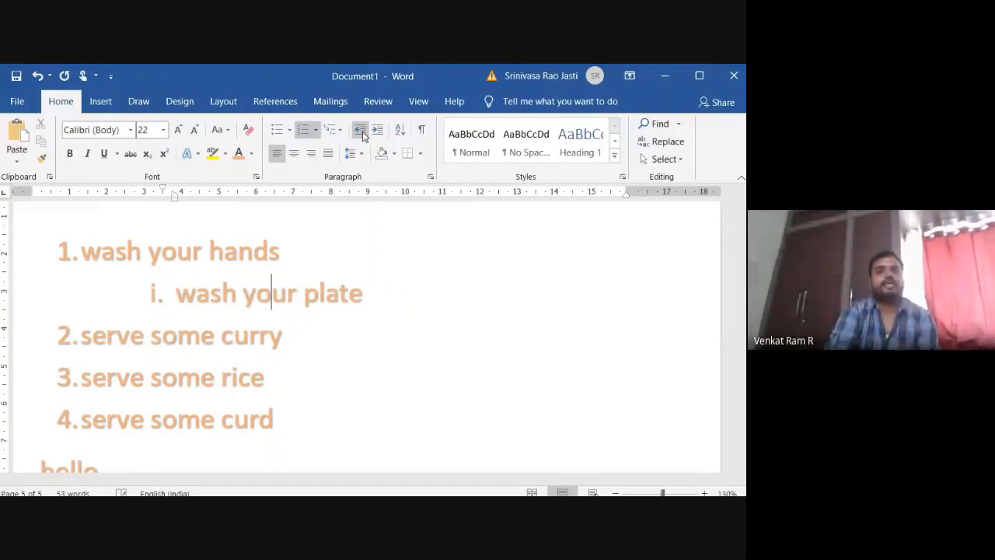
click(362, 131)
click(378, 133)
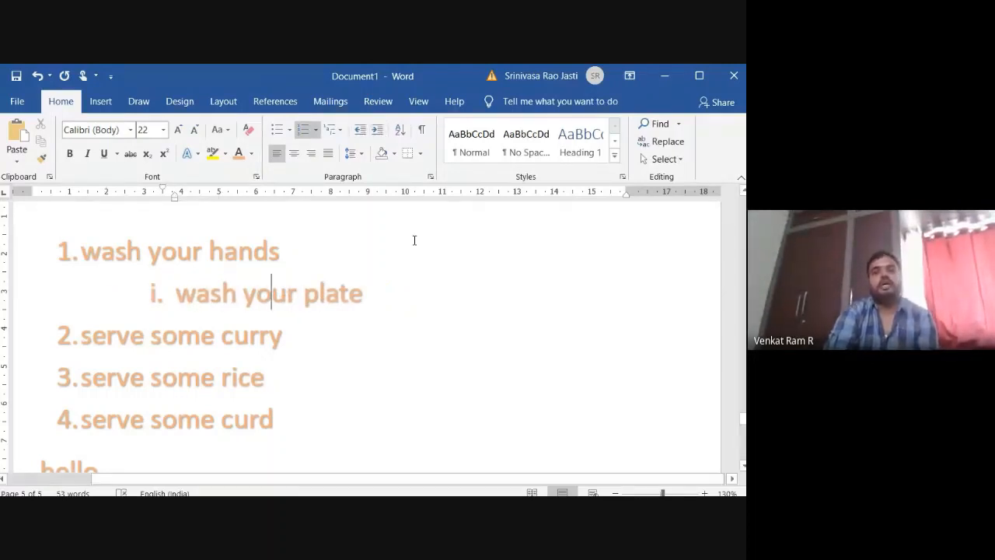
Sort all of the document's paragraphs as text in ascending order, with no header row.
click(400, 130)
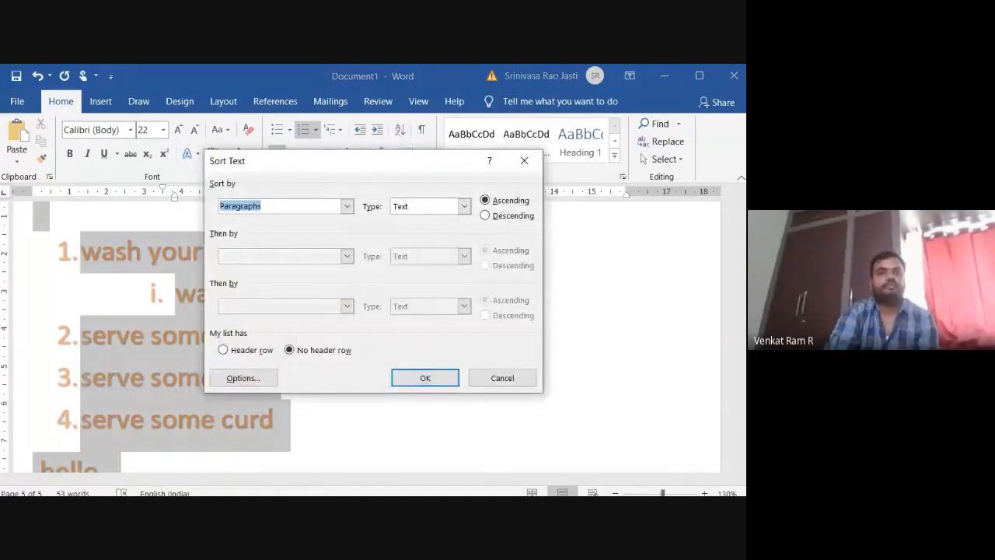
click(423, 379)
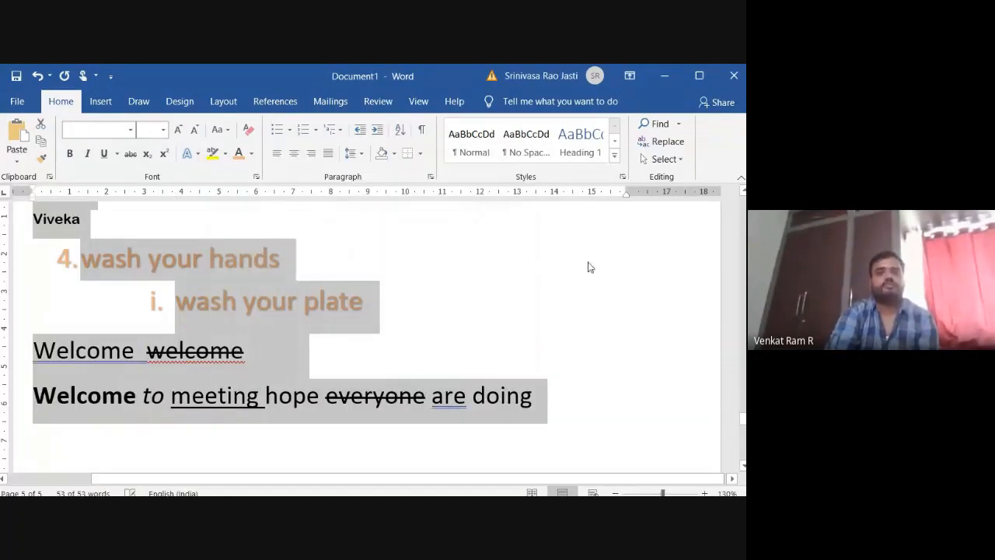
click(658, 386)
Sort the first bulleted "hello" line by paragraphs as text in descending order.
drag(744, 426, 742, 361)
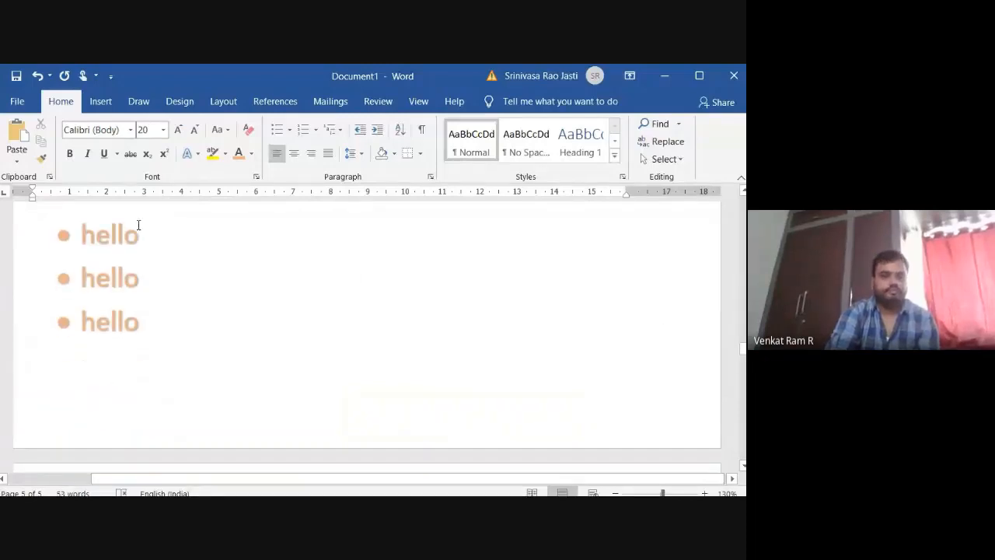
drag(161, 234, 80, 234)
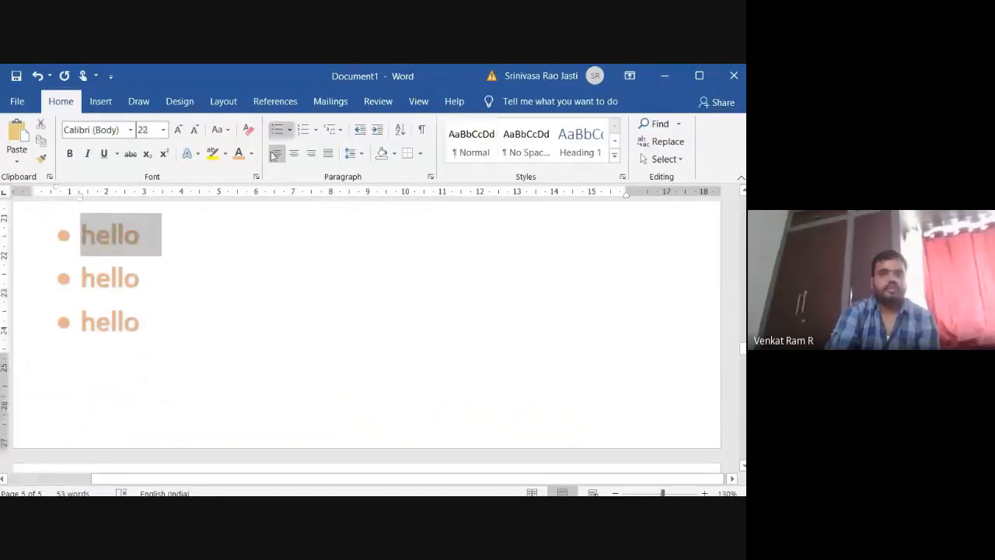
click(399, 130)
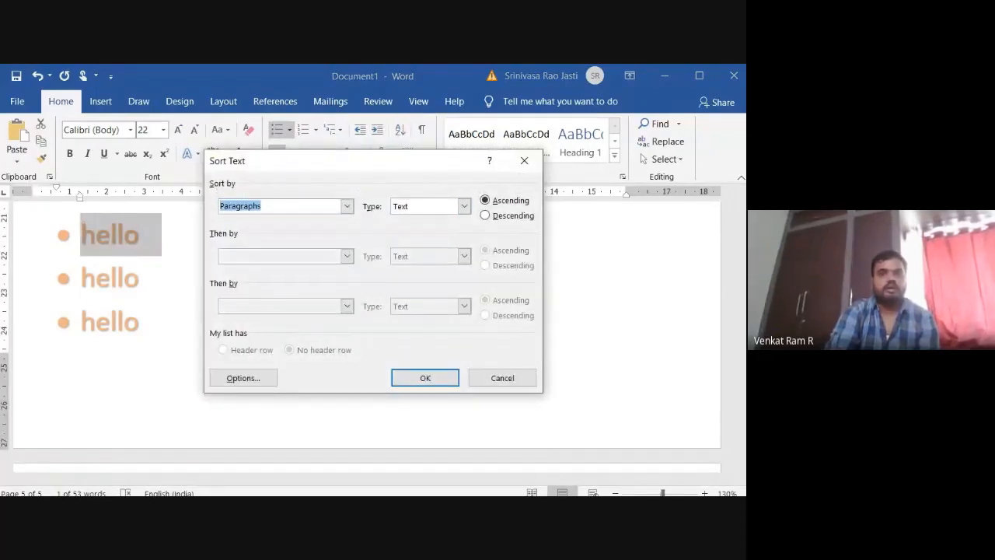
click(485, 215)
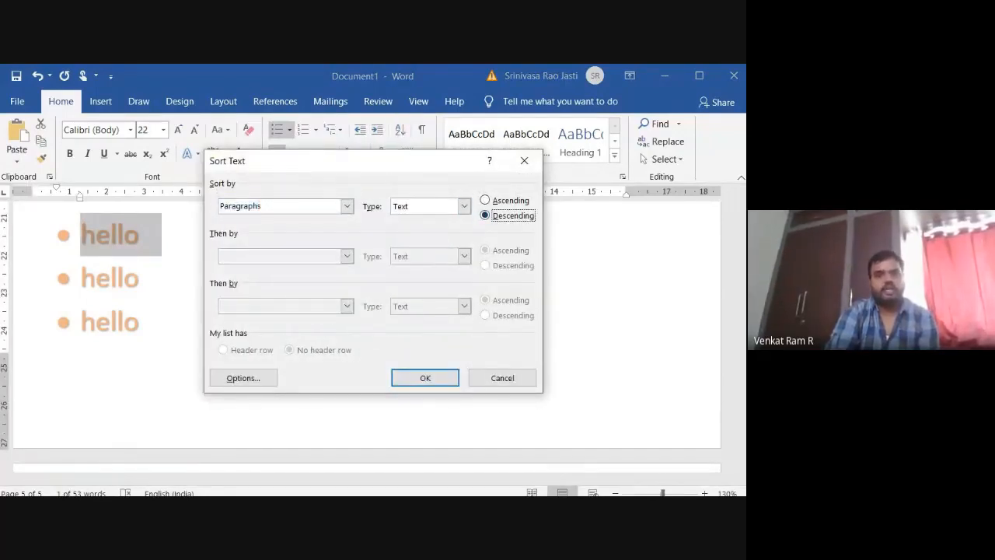
click(441, 380)
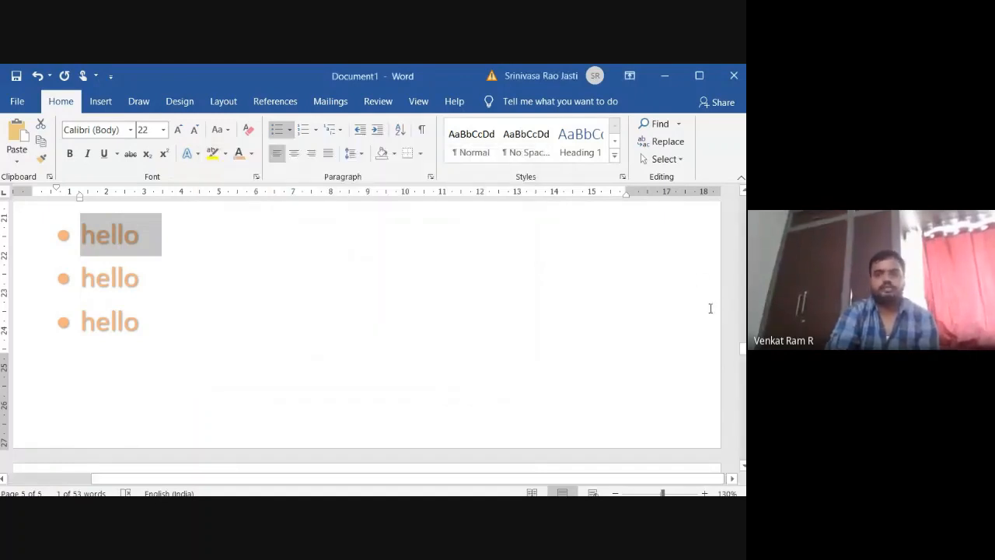
Look over the paragraph shading colours for the selected "hello" bullet without applying one.
mouse_move(742, 347)
mouse_down()
mouse_move(742, 202)
mouse_move(742, 404)
mouse_move(728, 325)
mouse_move(727, 342)
mouse_up()
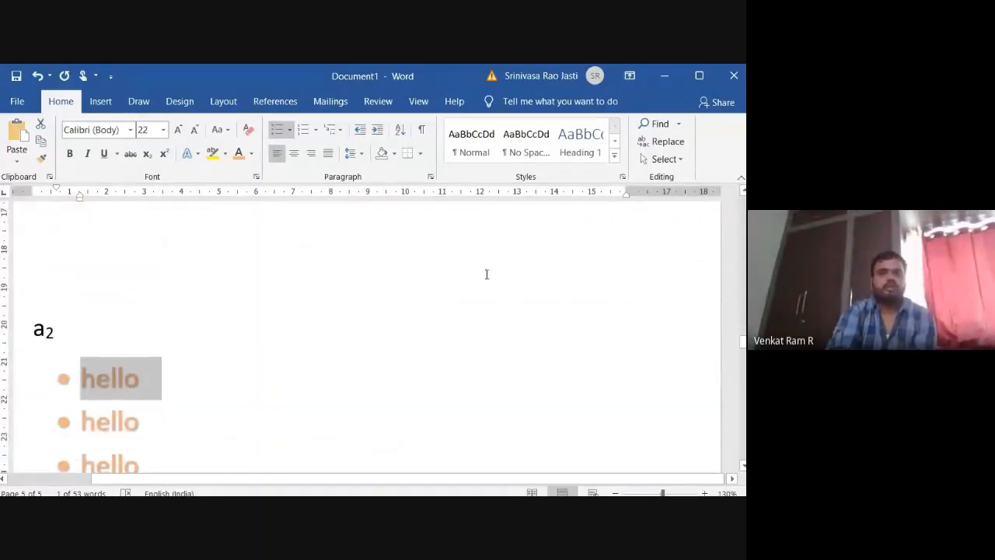
click(395, 153)
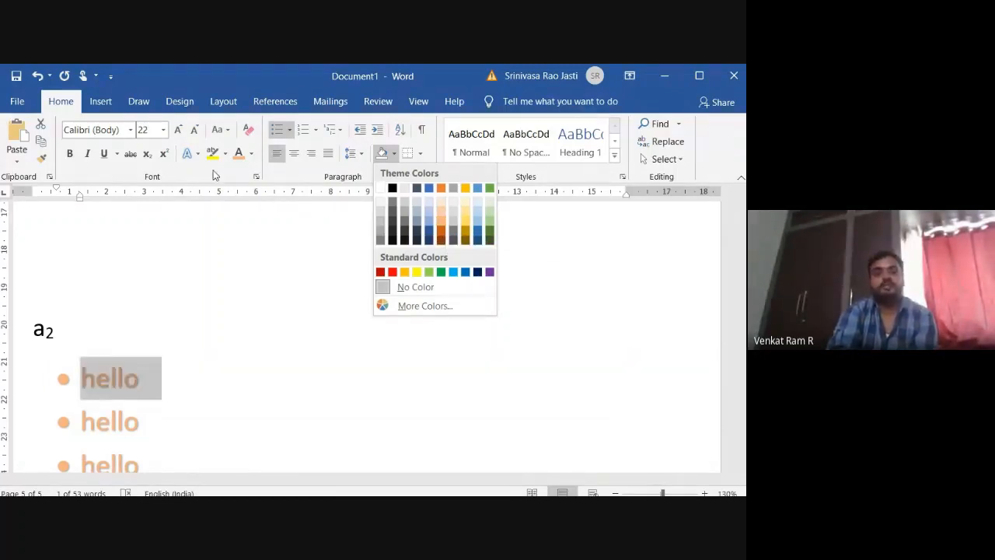
click(225, 366)
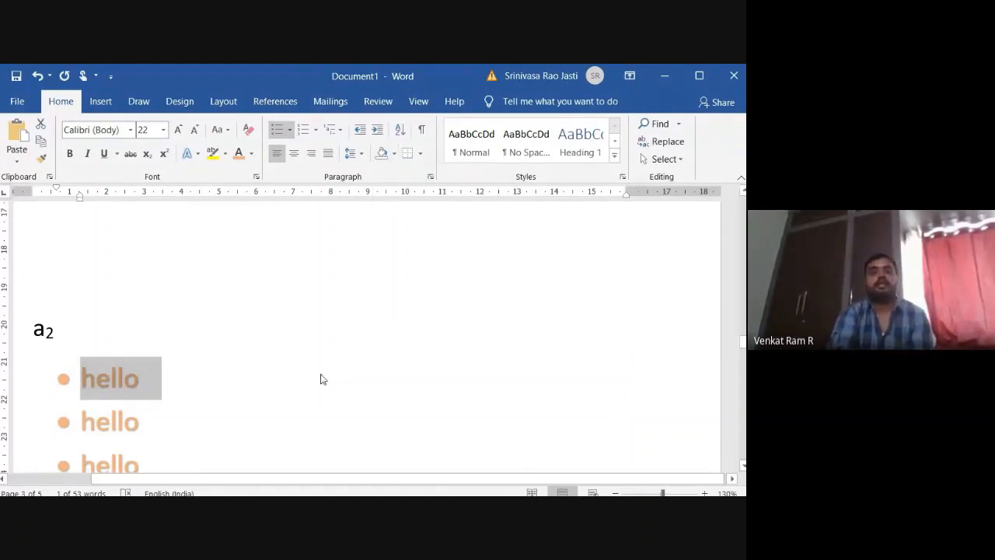